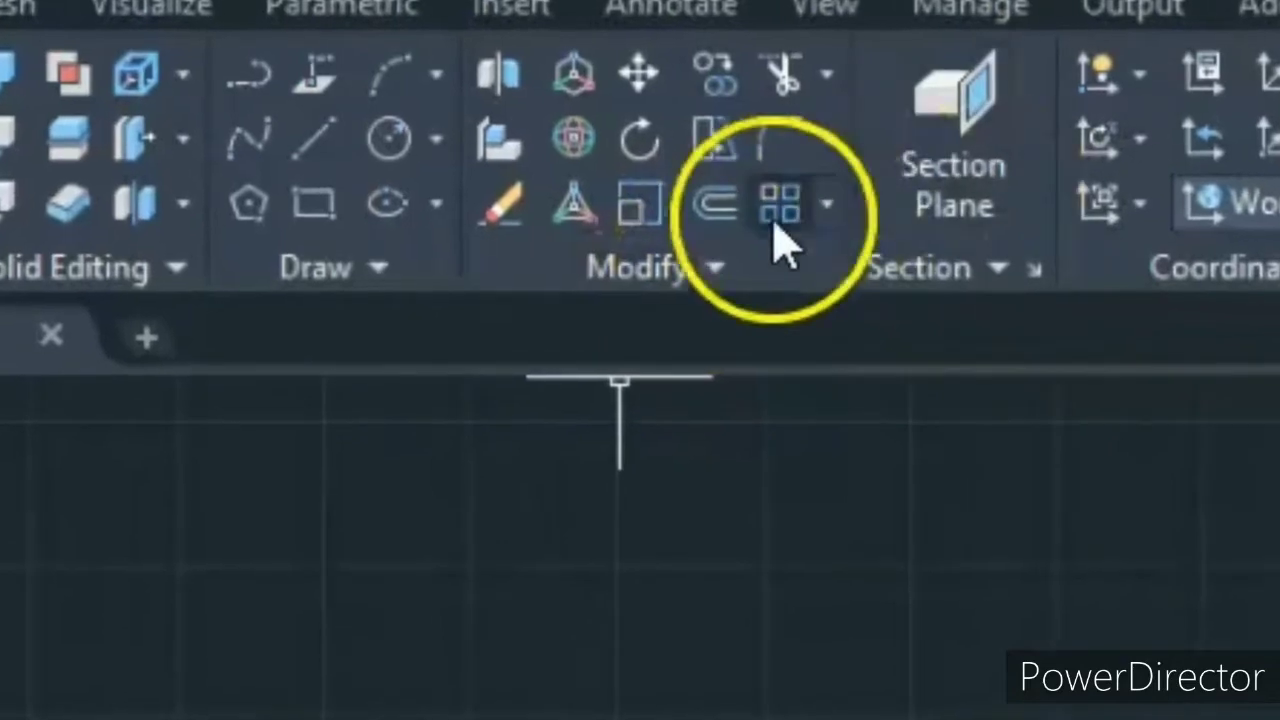
pyautogui.click(812, 202)
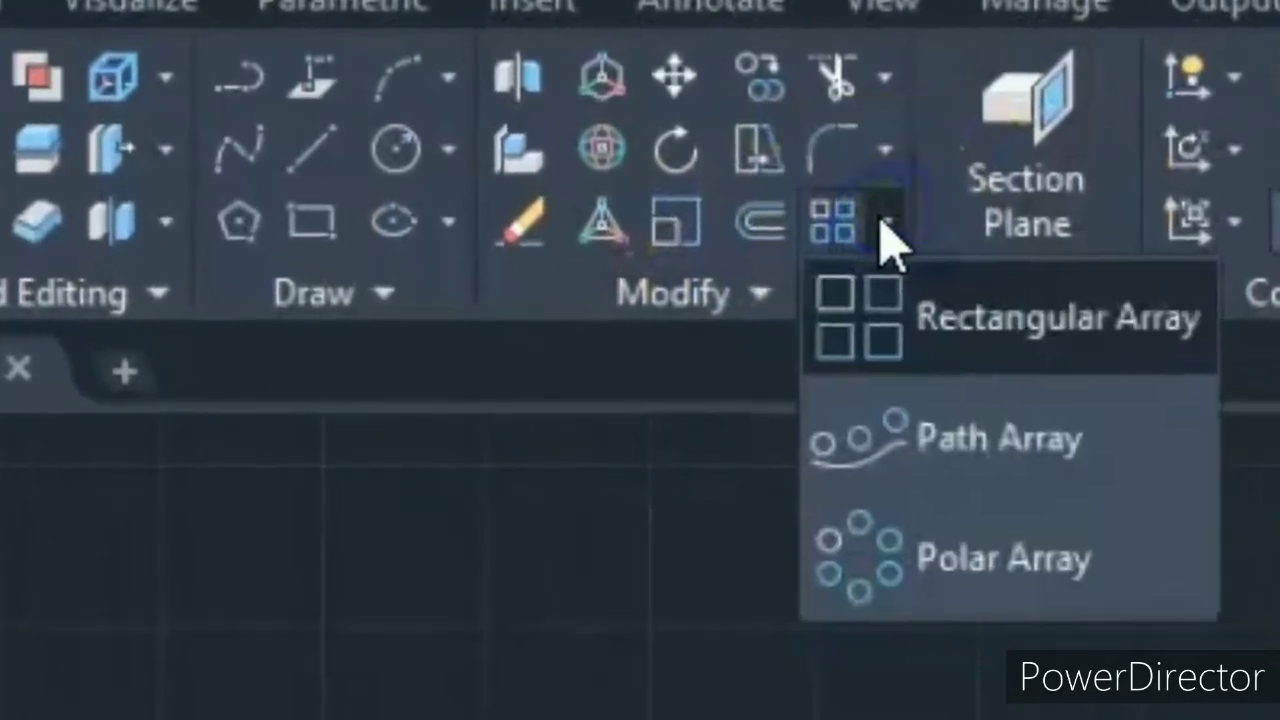
pyautogui.click(735, 712)
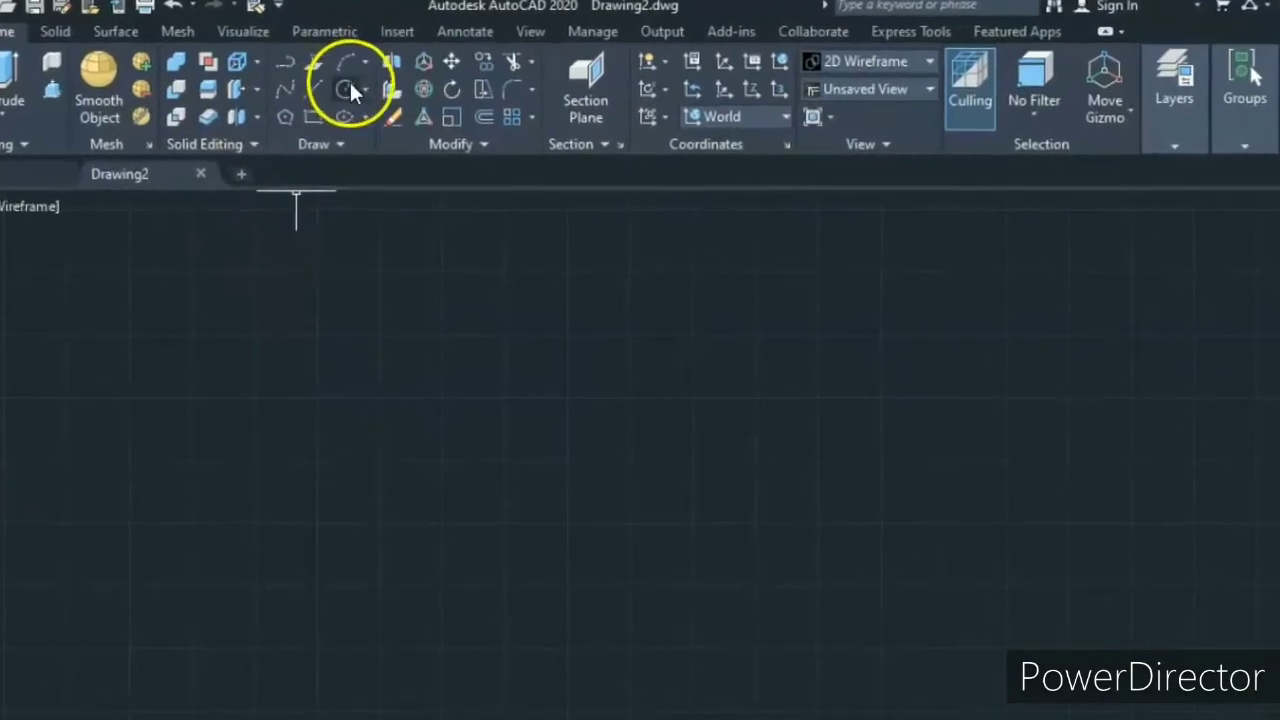
# Draw a small circle in the empty drawing area as the source object for the array.
pyautogui.click(345, 88)
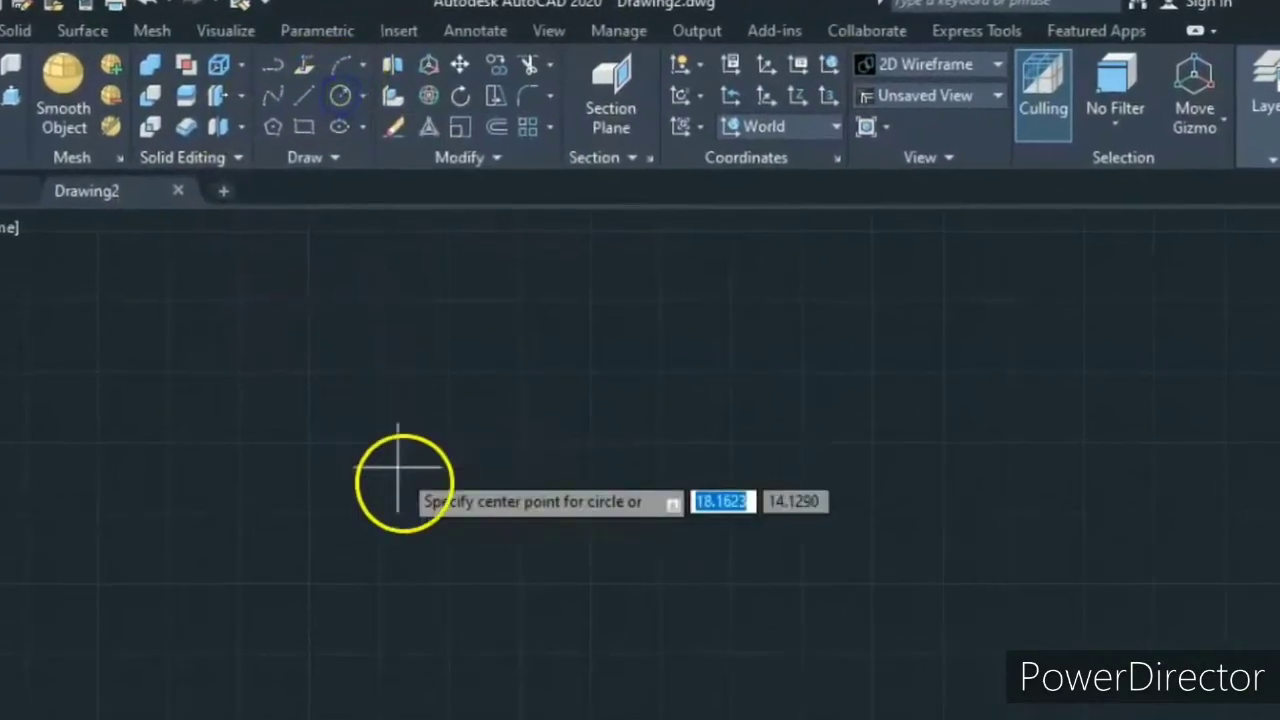
pyautogui.click(460, 705)
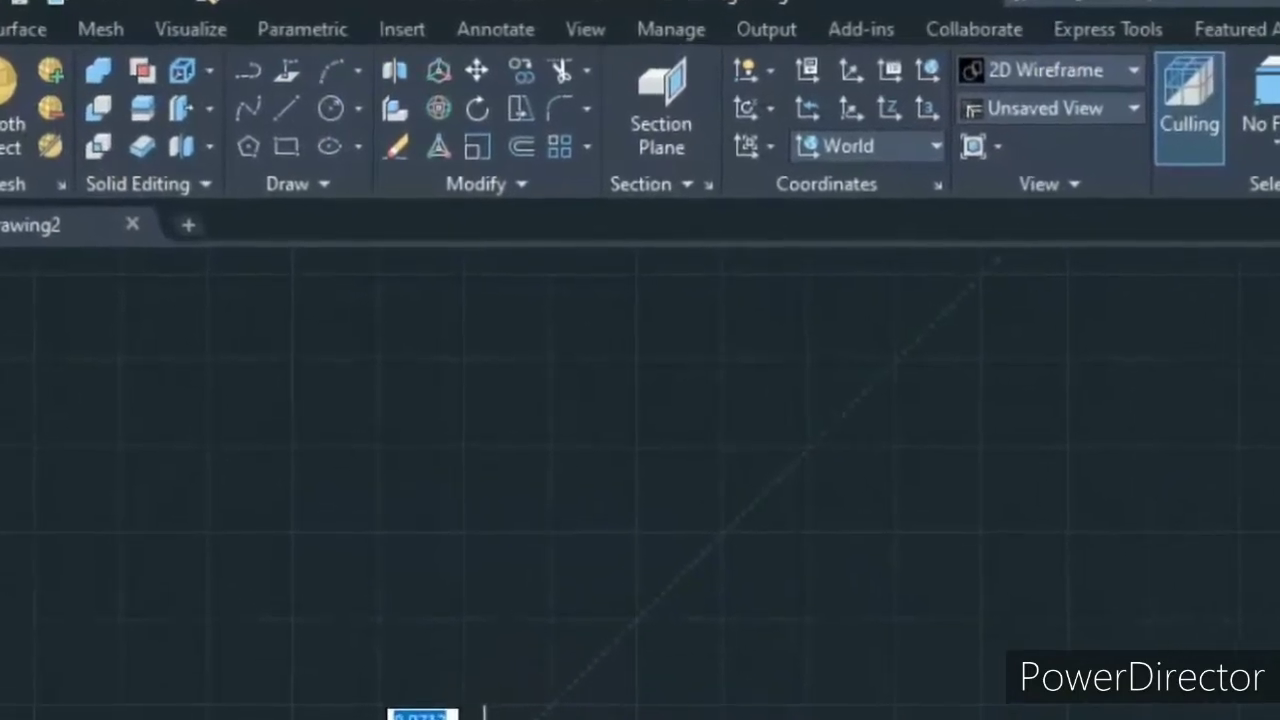
pyautogui.press('Escape')
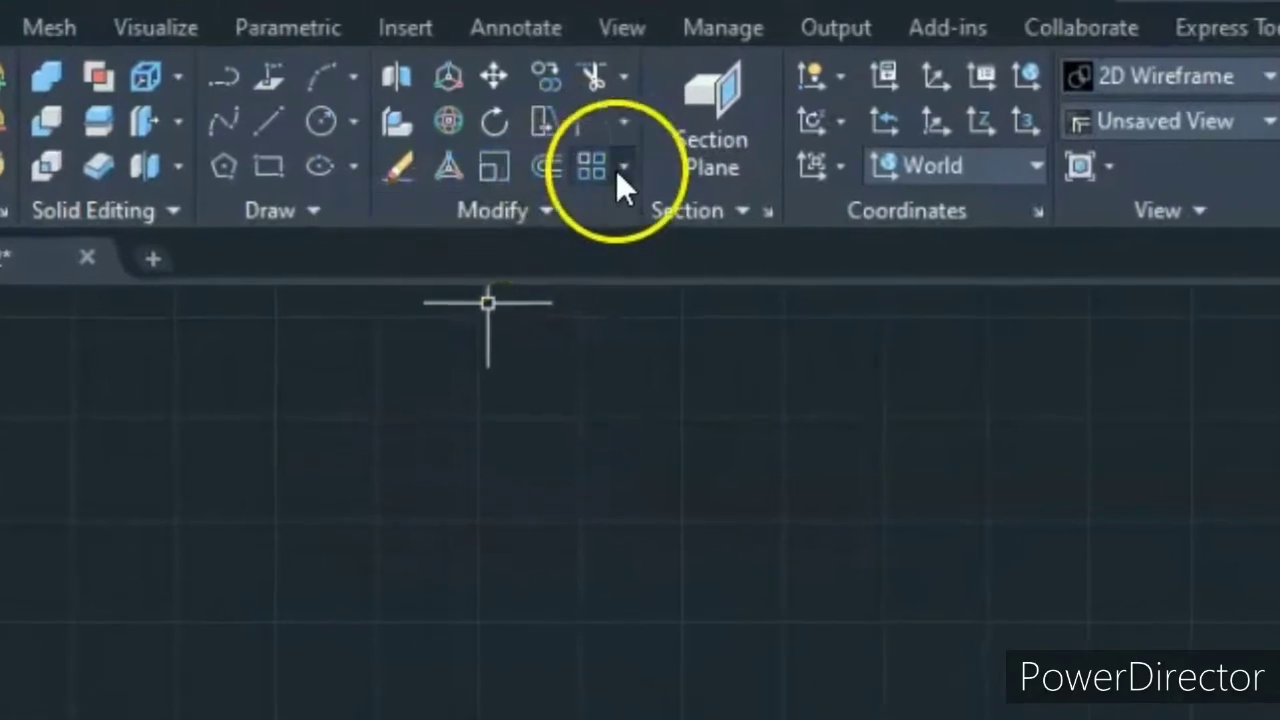
# Create a rectangular array from the circle.
pyautogui.click(620, 168)
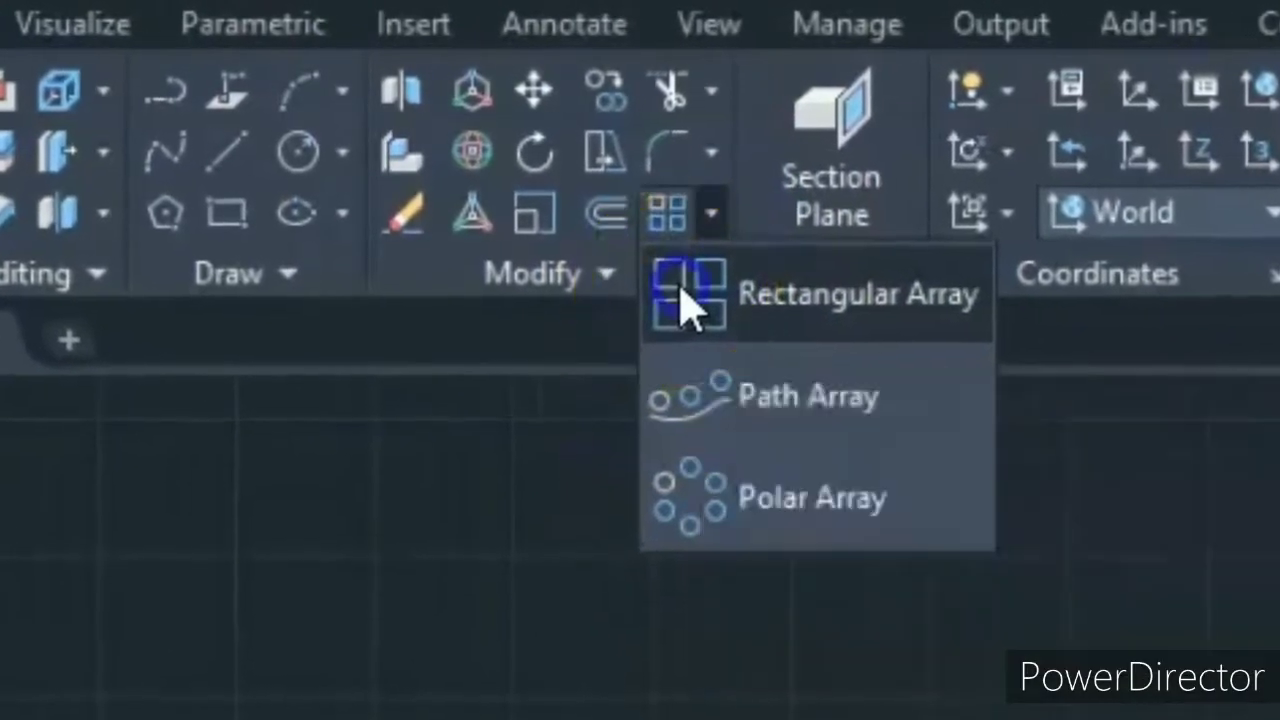
pyautogui.click(686, 303)
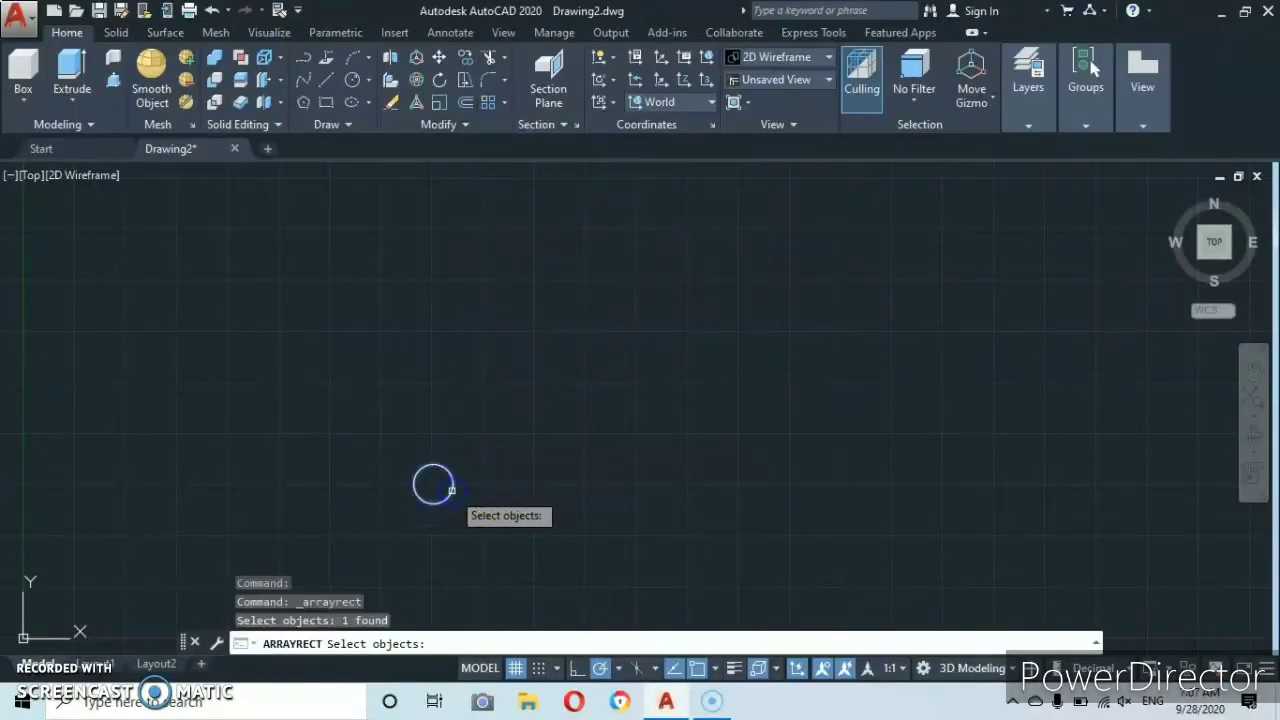
pyautogui.press('Return')
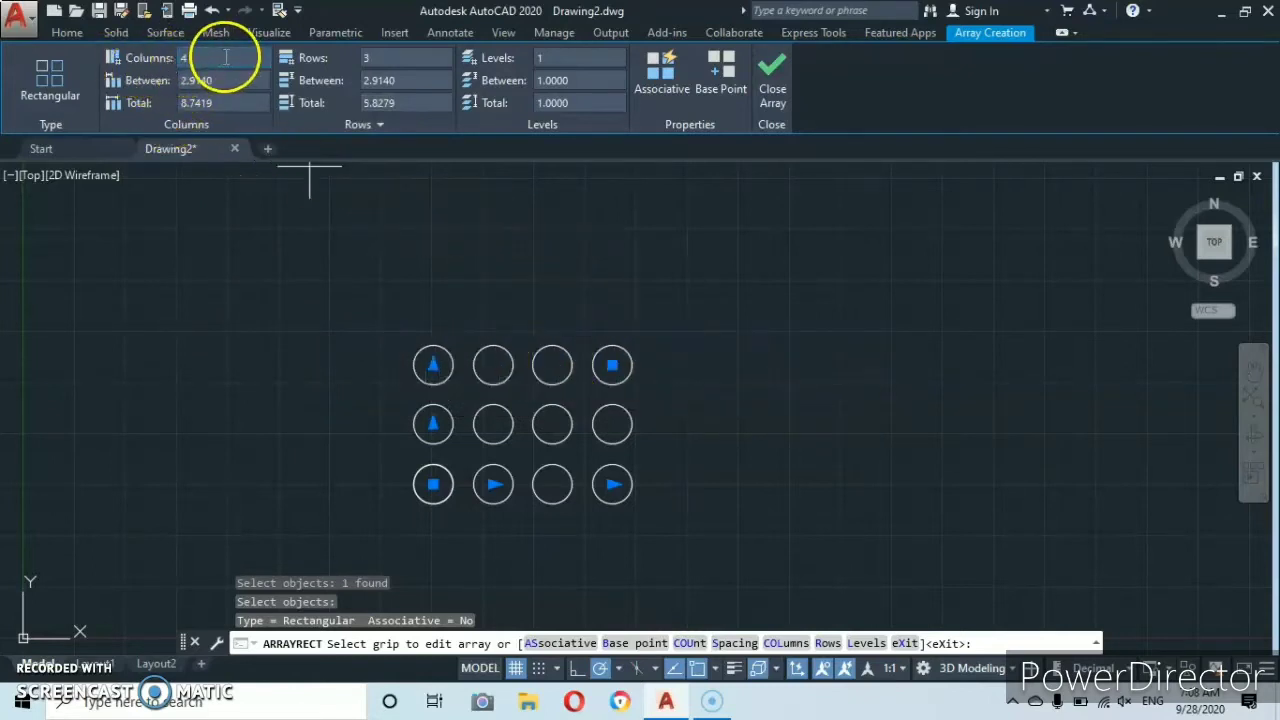
# Set the rectangular array to 8 columns with a spacing of 4 between them.
pyautogui.click(190, 58)
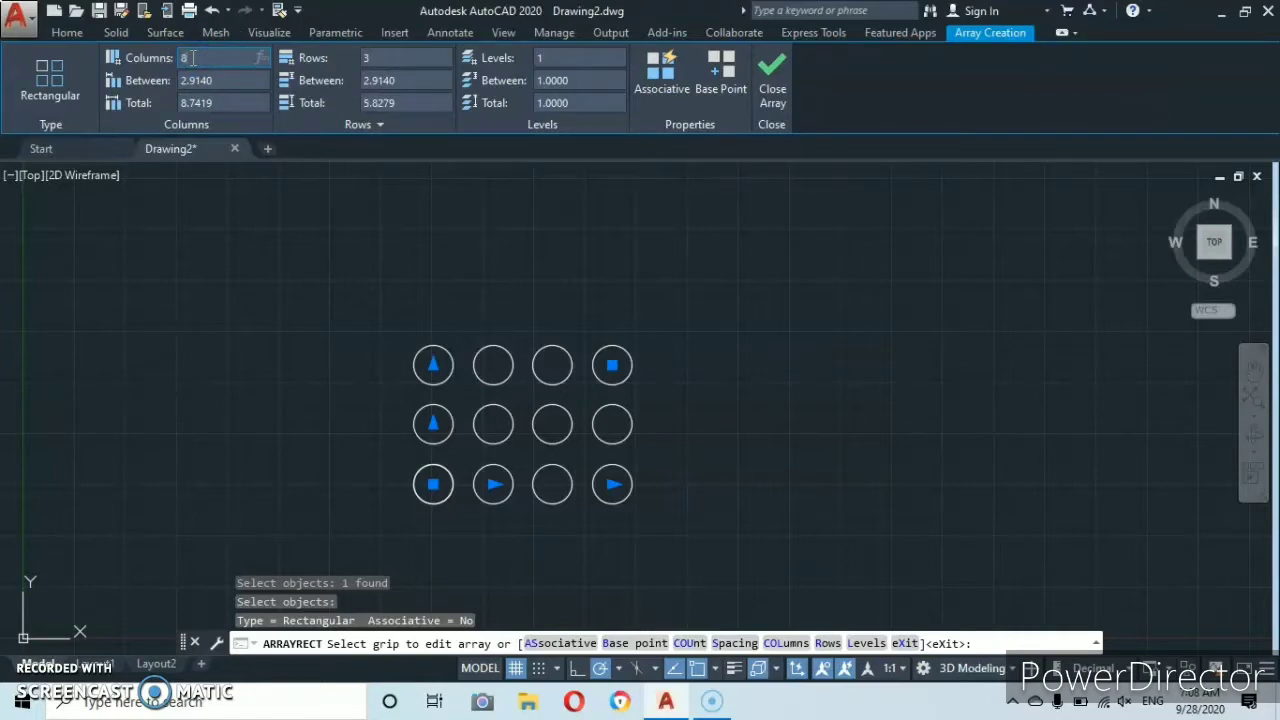
pyautogui.write('8')
pyautogui.press('Return')
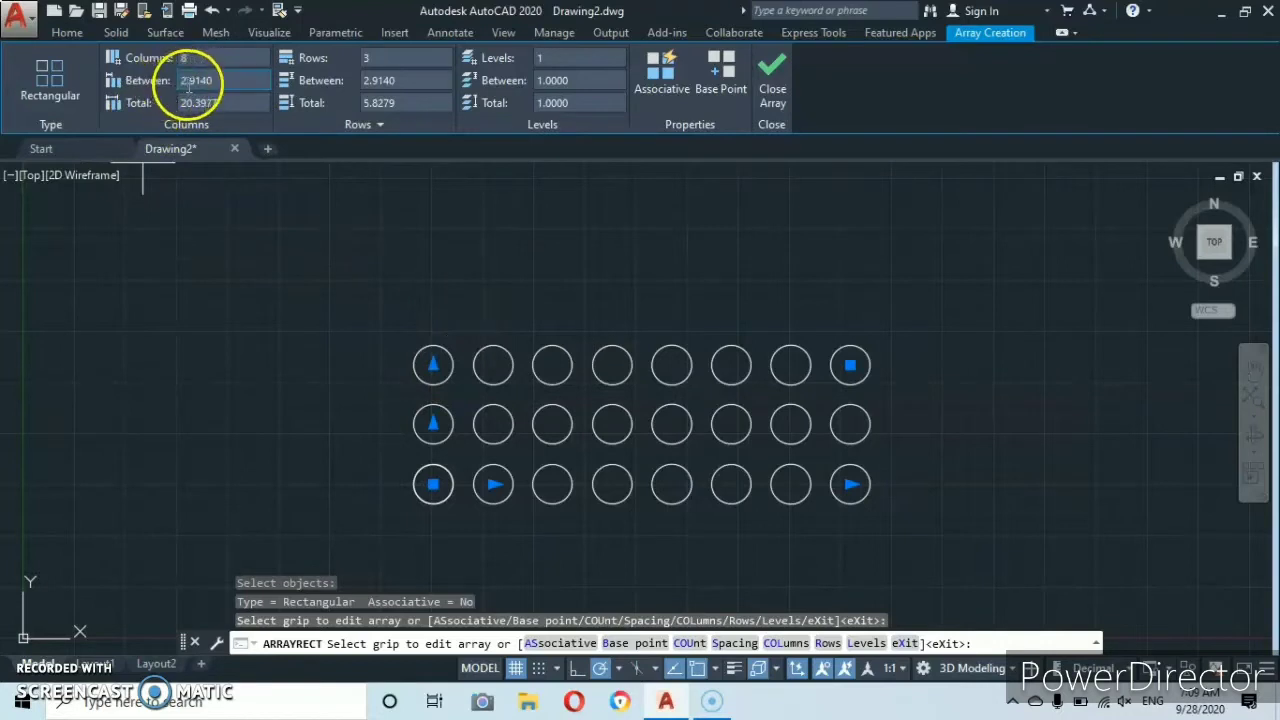
pyautogui.click(221, 81)
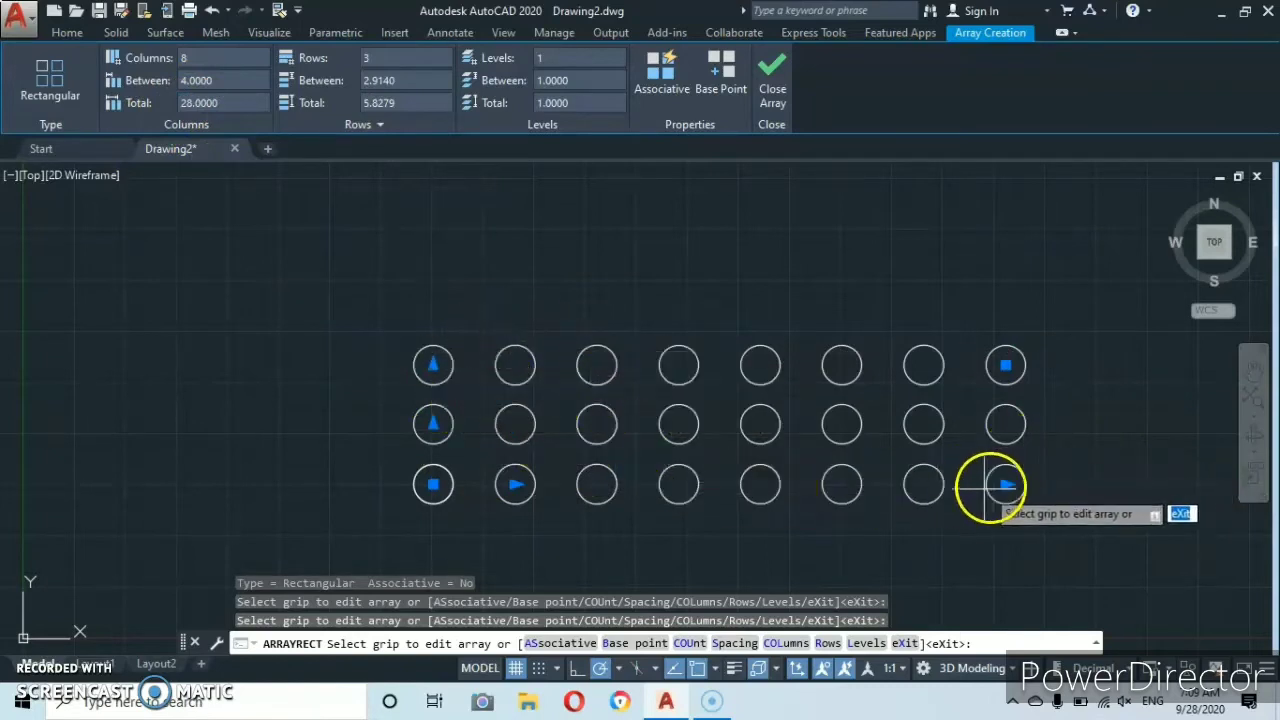
# Set the rectangular array to 6 rows with a spacing of 4 between them.
pyautogui.scroll(-2, 838, 470)
pyautogui.moveTo(838, 470); pyautogui.dragTo(612, 435, button='middle')
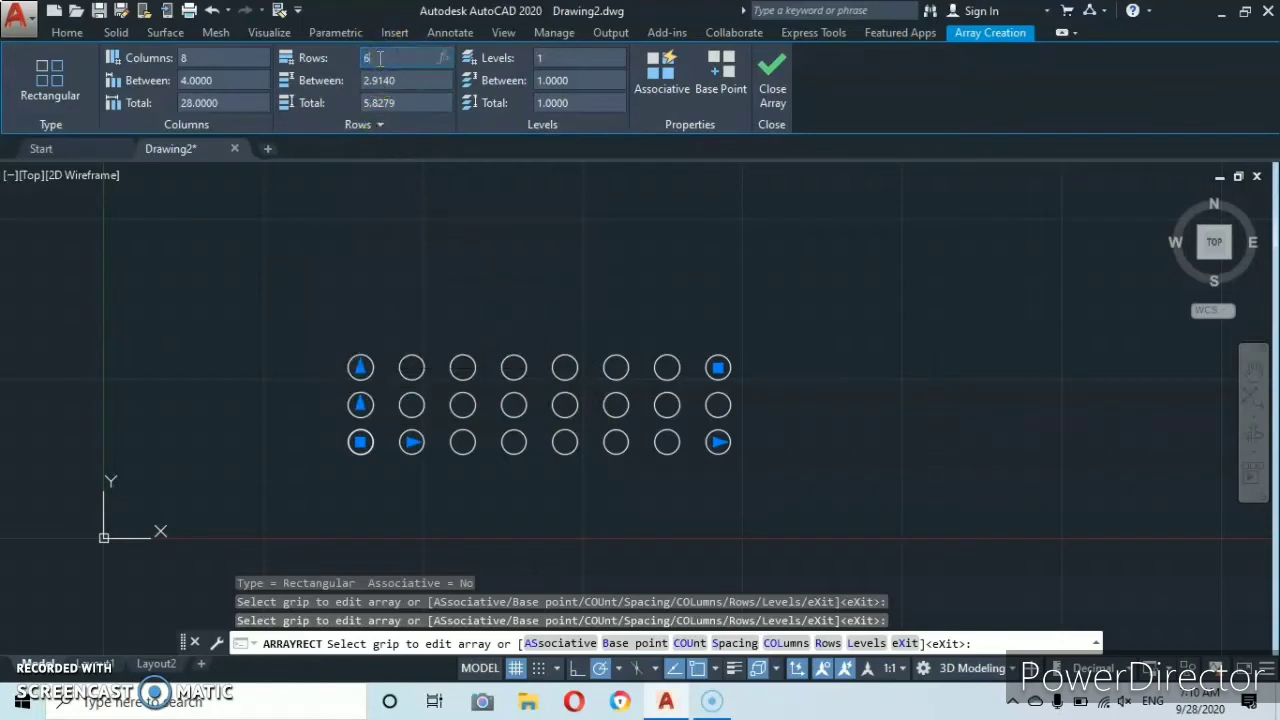
pyautogui.press('Return')
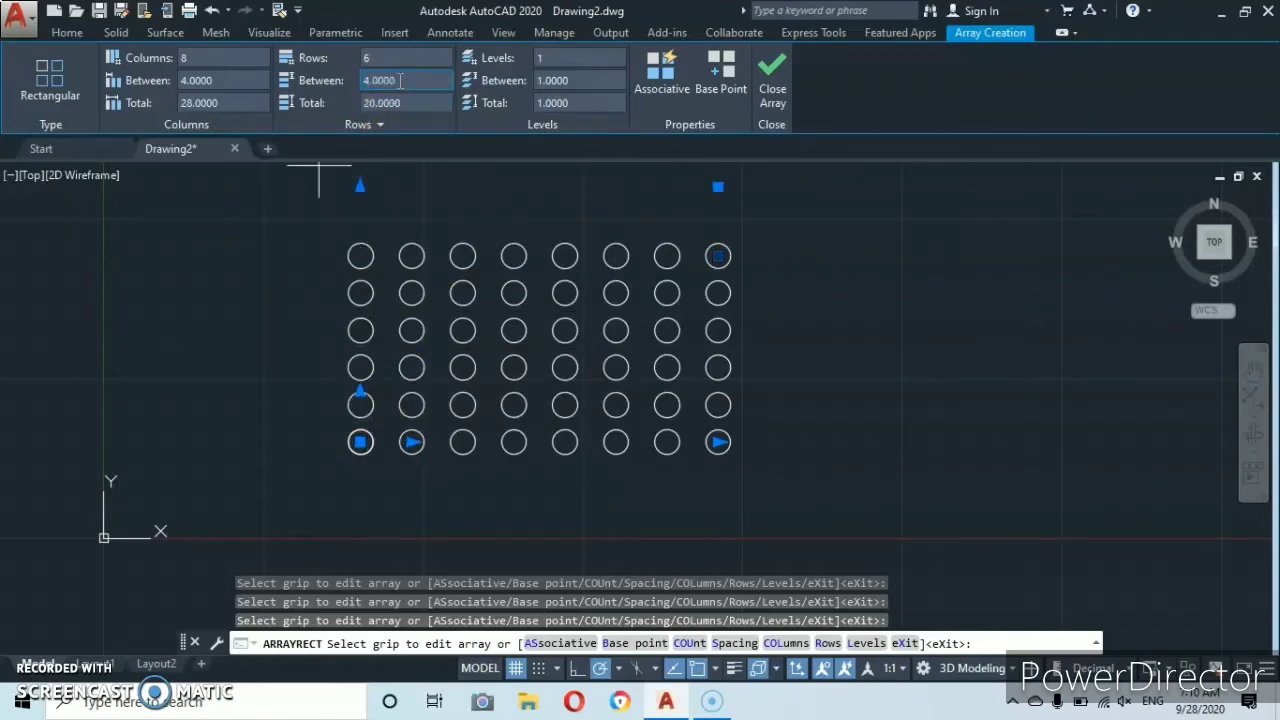
pyautogui.press('Return')
# Extend the array to 14 columns with the column count grip at the end of the bottom row.
pyautogui.scroll(-3, 537, 232)
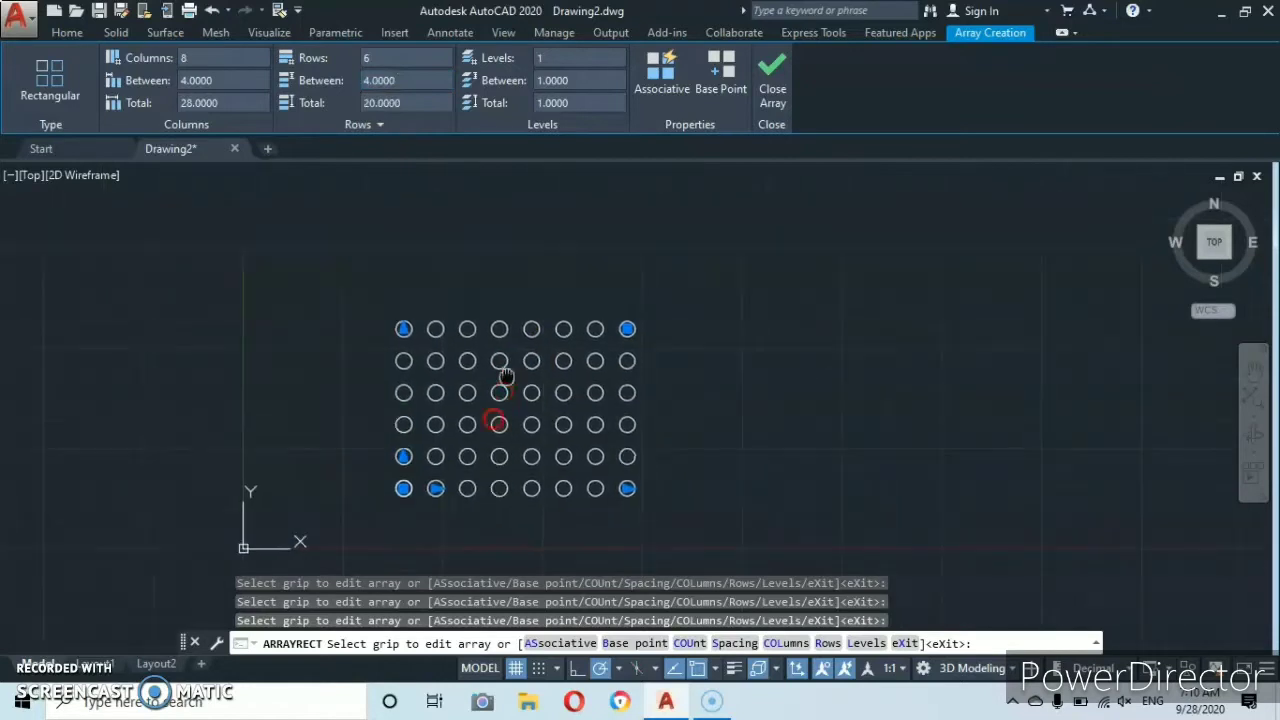
pyautogui.scroll(2, 471, 457)
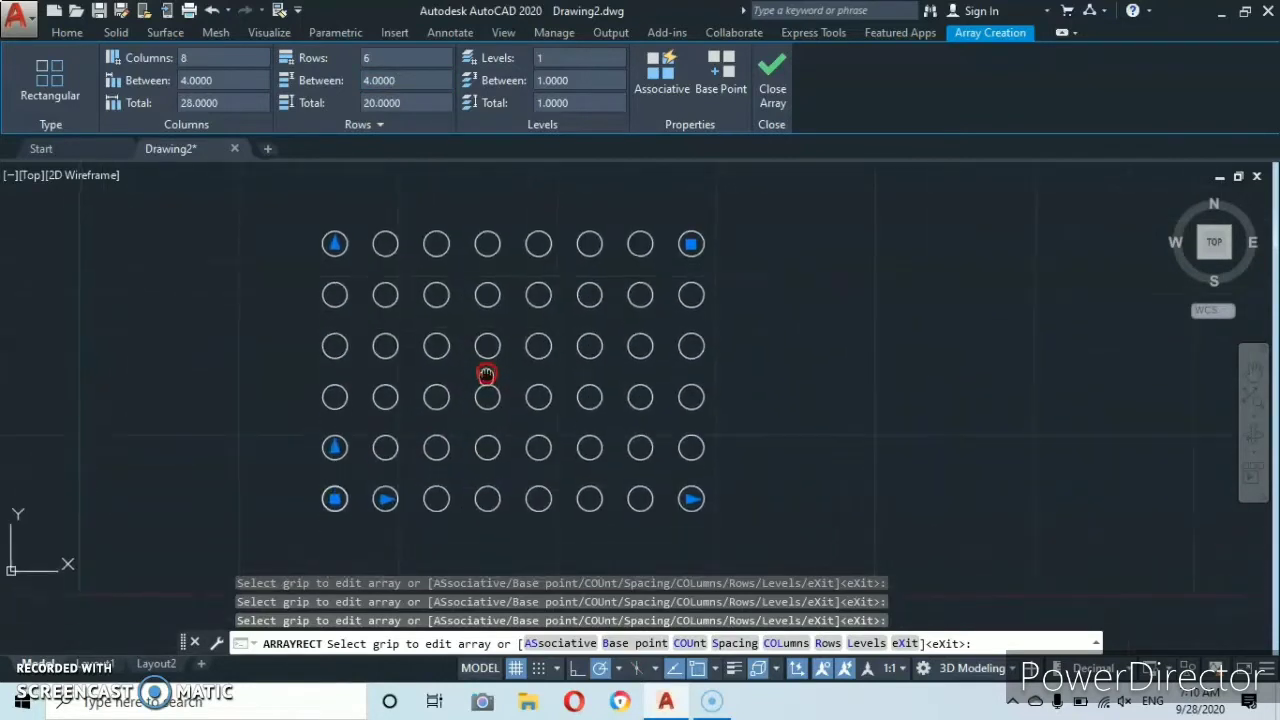
pyautogui.moveTo(486, 374); pyautogui.dragTo(486, 355, button='middle')
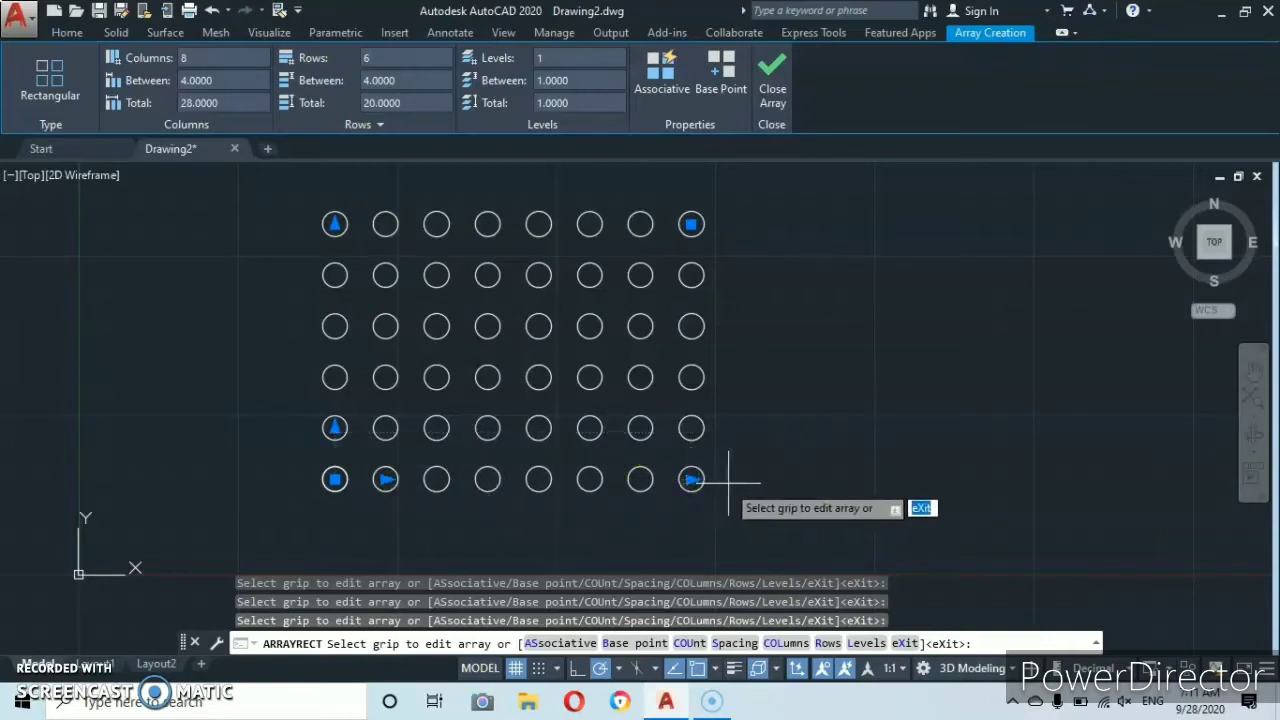
pyautogui.click(691, 480)
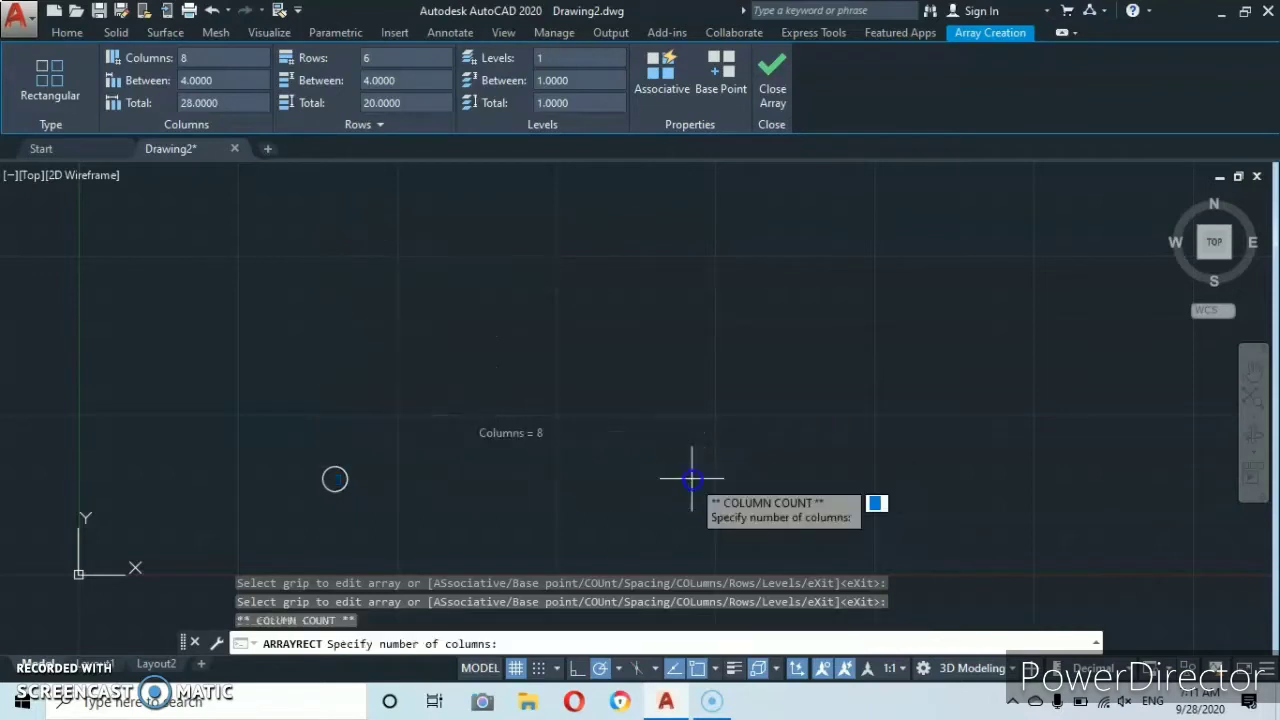
pyautogui.click(704, 480)
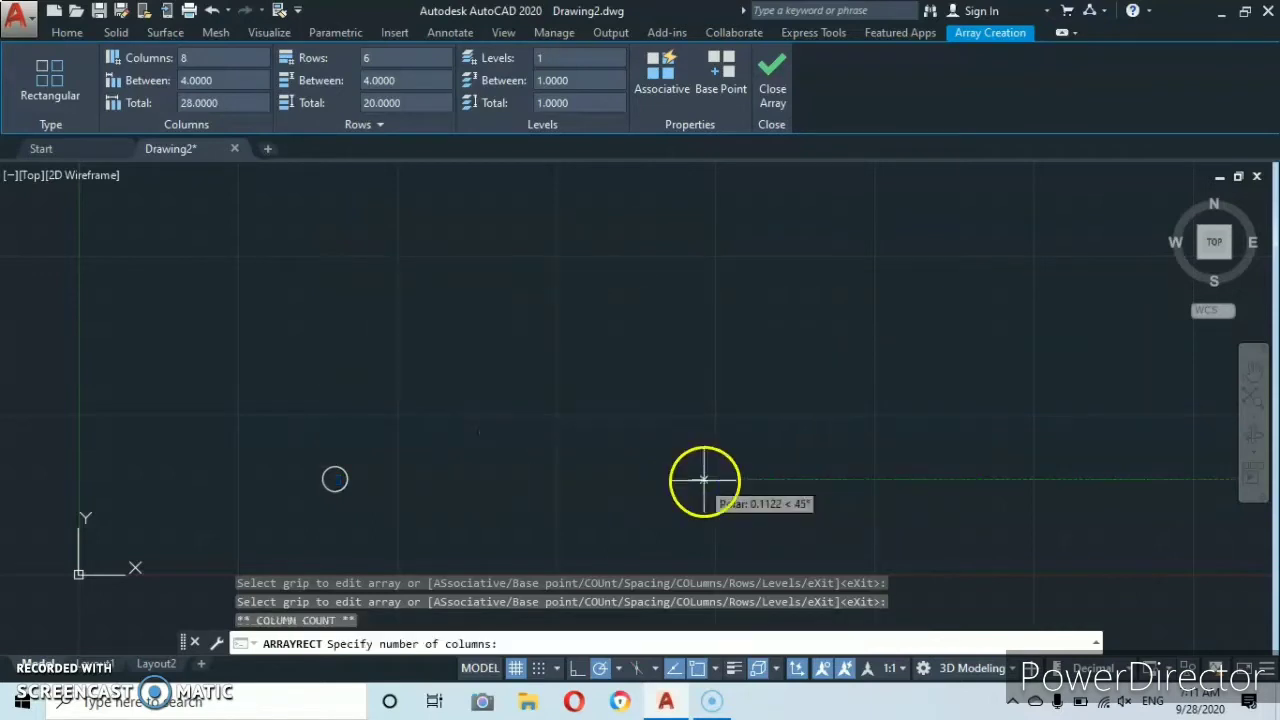
pyautogui.moveTo(737, 481); pyautogui.dragTo(793, 480)
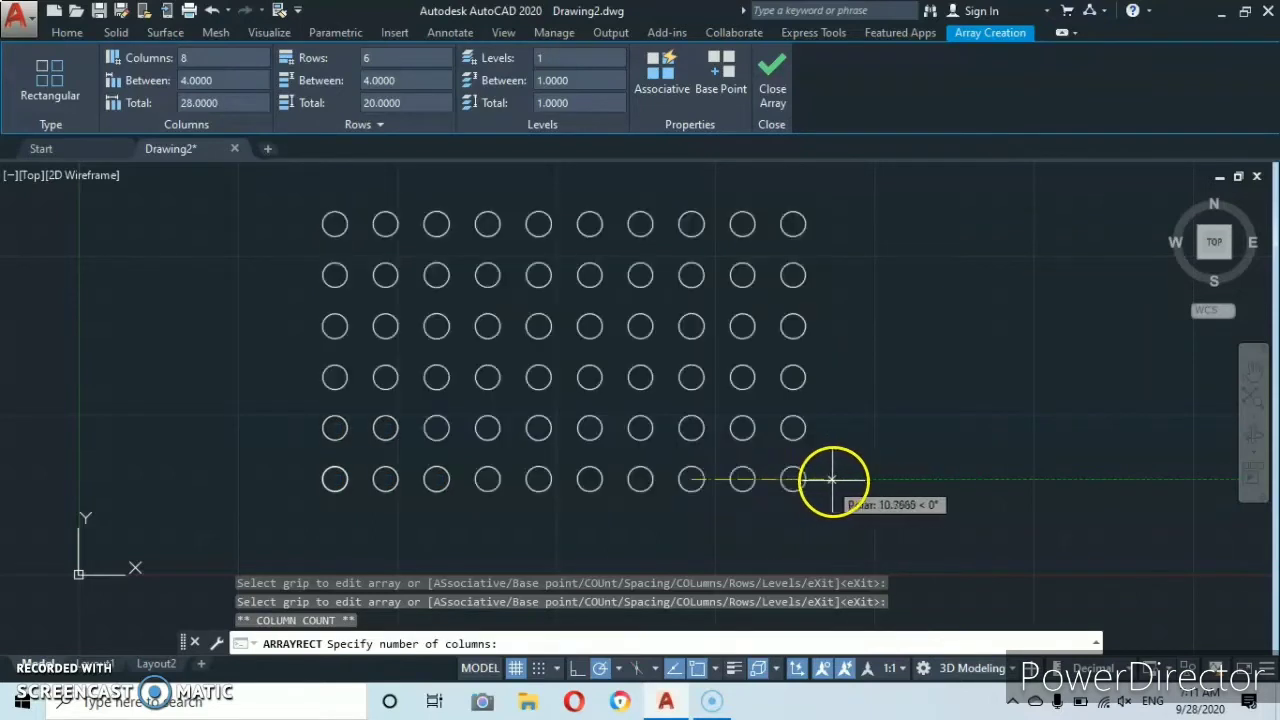
pyautogui.moveTo(912, 480); pyautogui.dragTo(1018, 480)
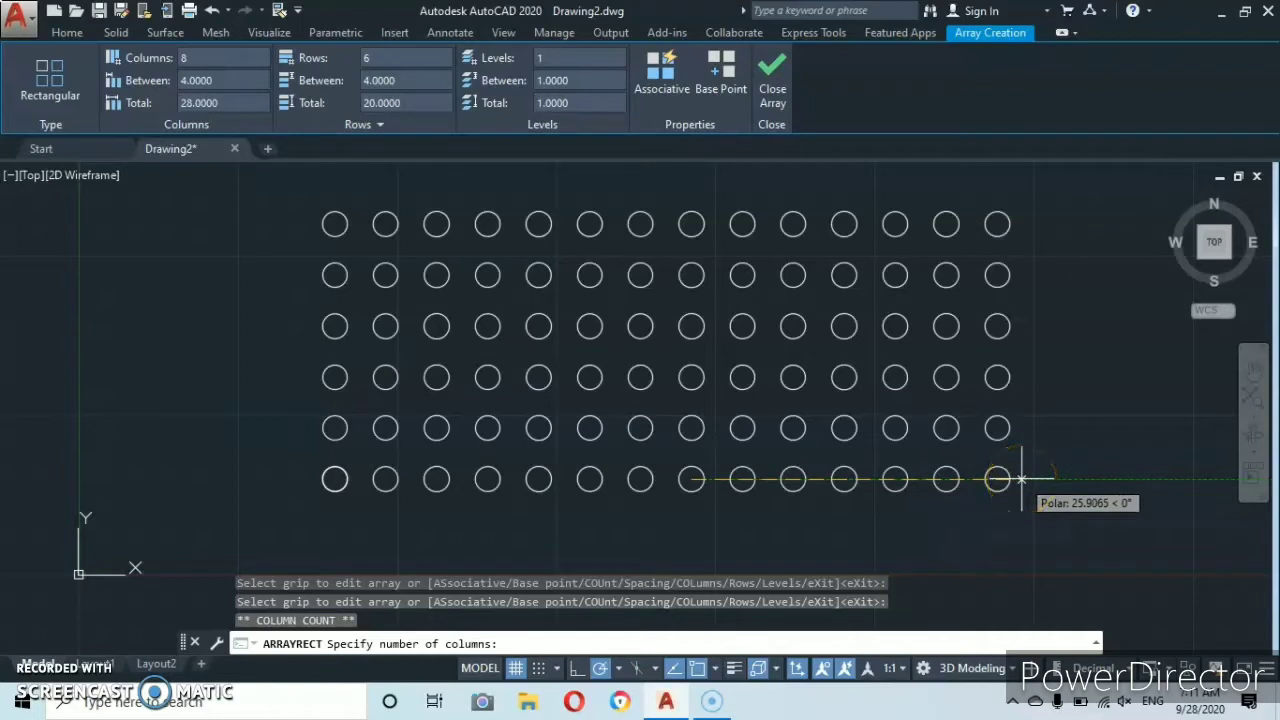
pyautogui.moveTo(1022, 480); pyautogui.dragTo(1010, 480)
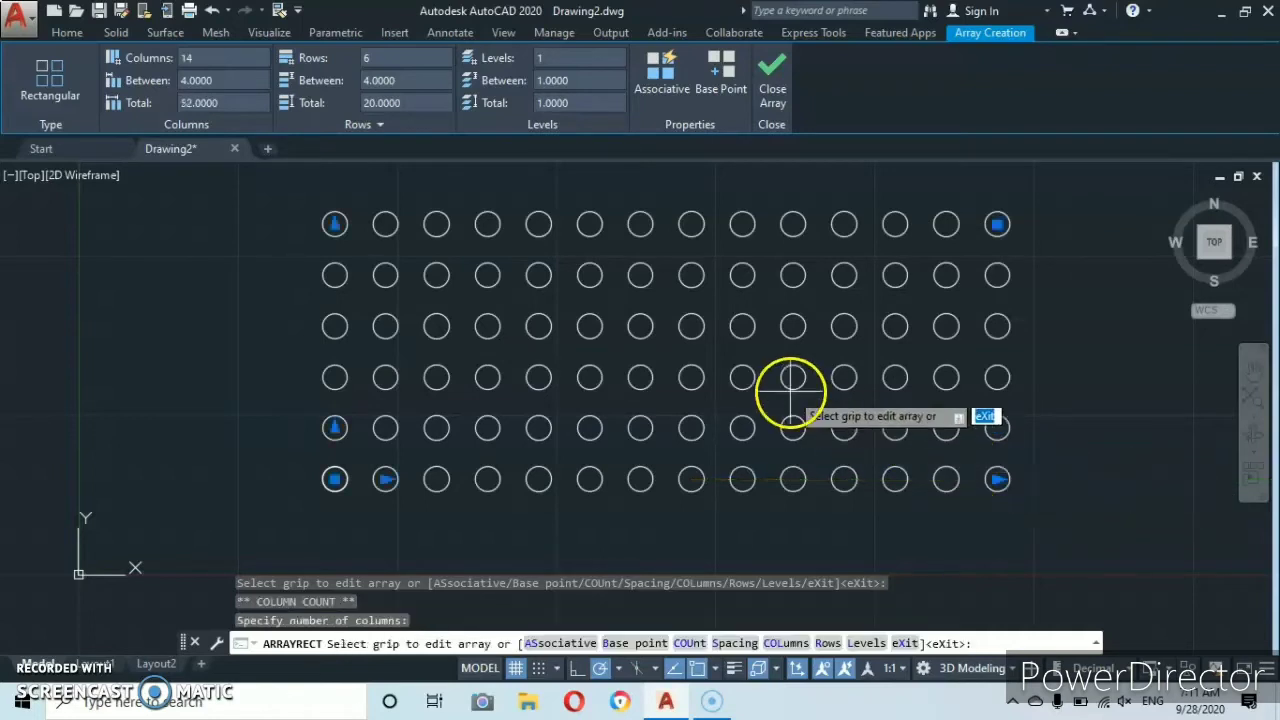
# Extend the array upward to 11 rows with the row count grip on the first column's top circle.
pyautogui.moveTo(792, 390); pyautogui.dragTo(766, 502, button='middle')
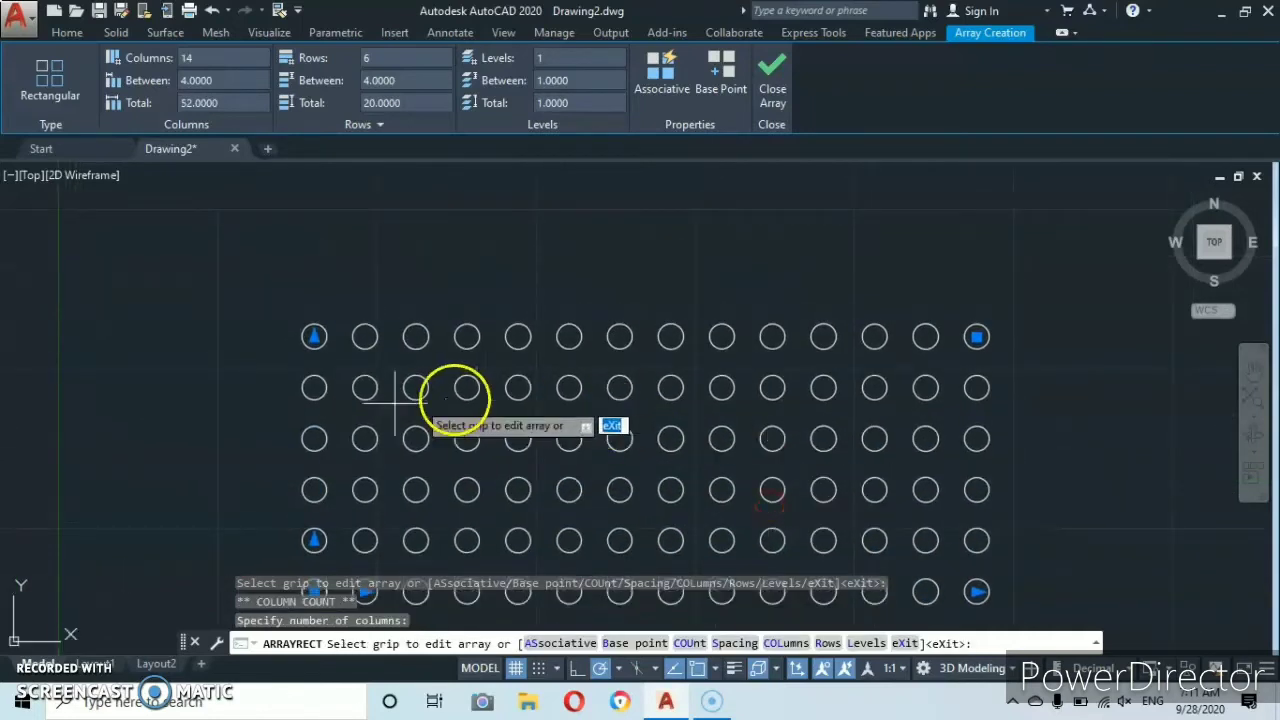
pyautogui.click(314, 337)
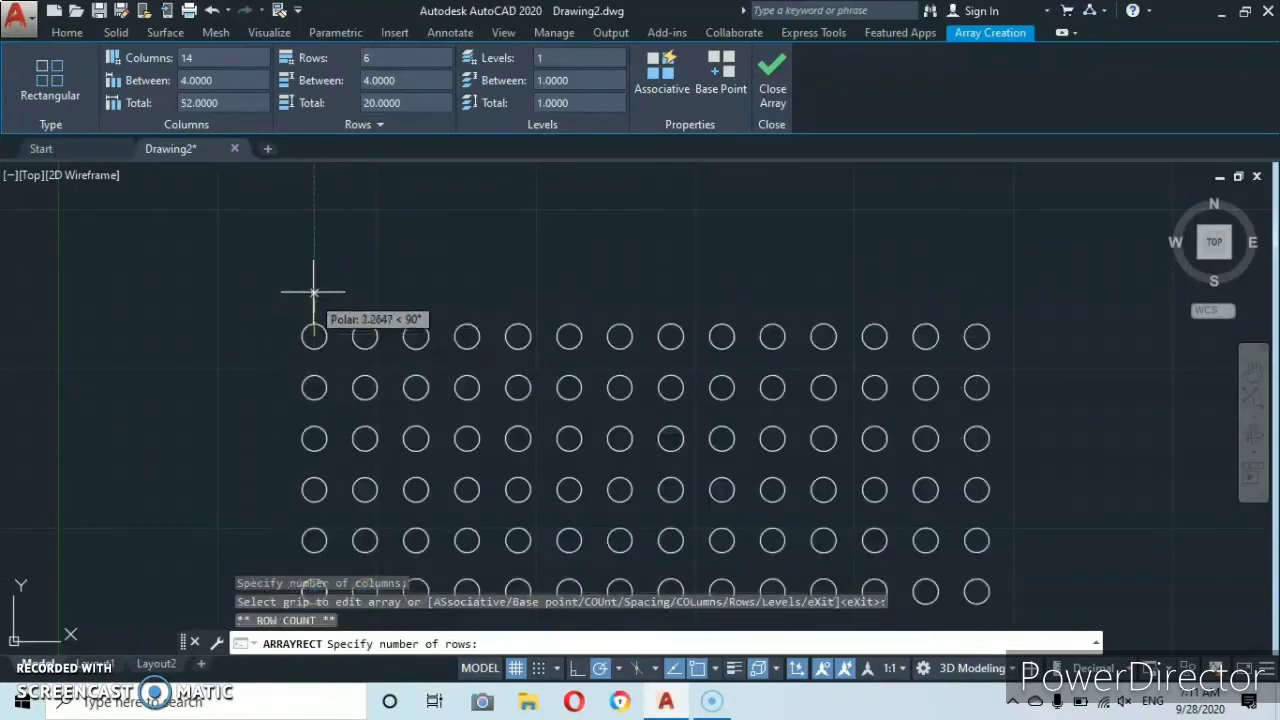
pyautogui.scroll(-3, 316, 234)
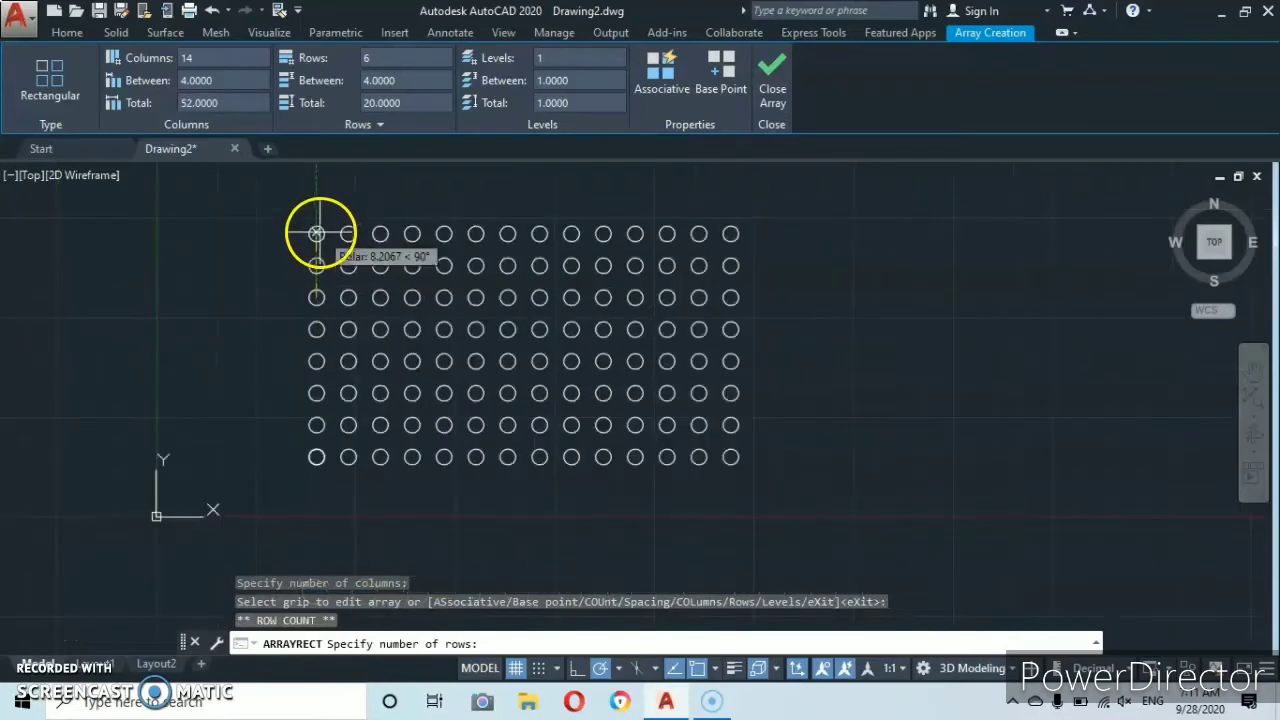
pyautogui.moveTo(316, 202); pyautogui.dragTo(317, 323, button='middle')
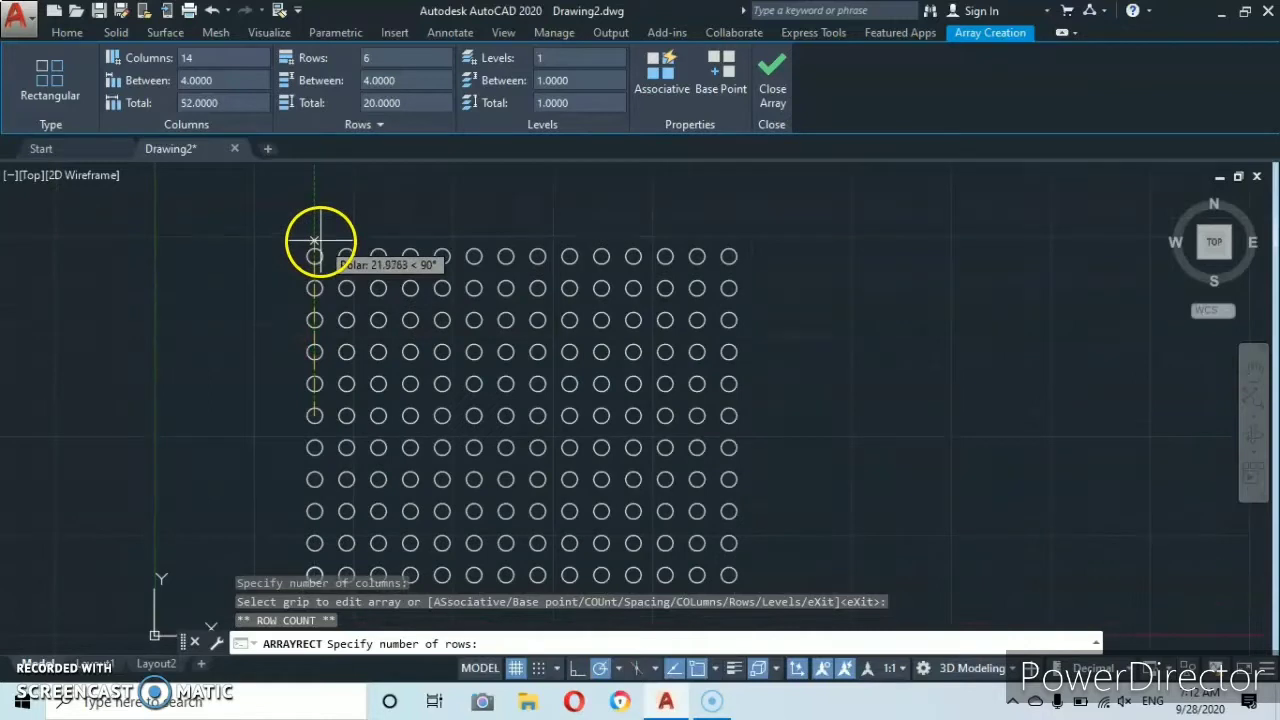
pyautogui.click(314, 240)
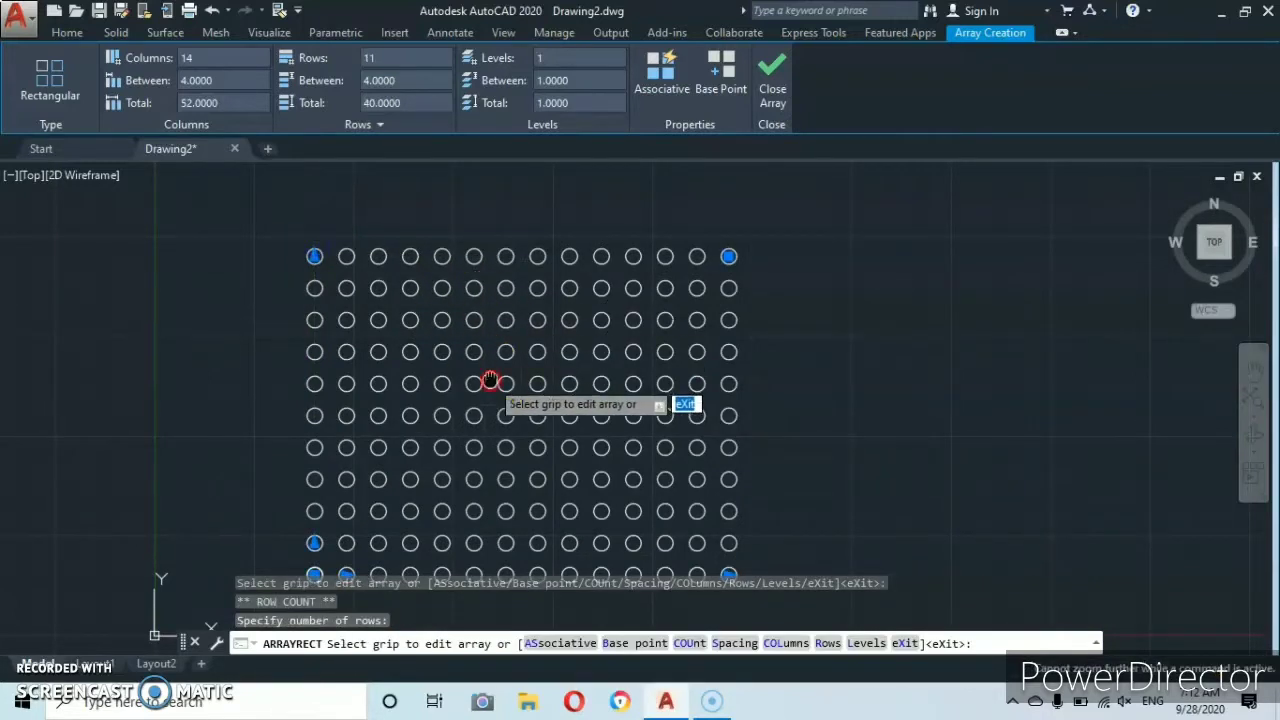
# Reduce the array to 6 columns and 5 rows with its column count and row count grips.
pyautogui.moveTo(491, 380)
pyautogui.mouseDown(button='middle')
pyautogui.moveTo(503, 306)
pyautogui.moveTo(510, 330)
pyautogui.mouseUp(button='middle')
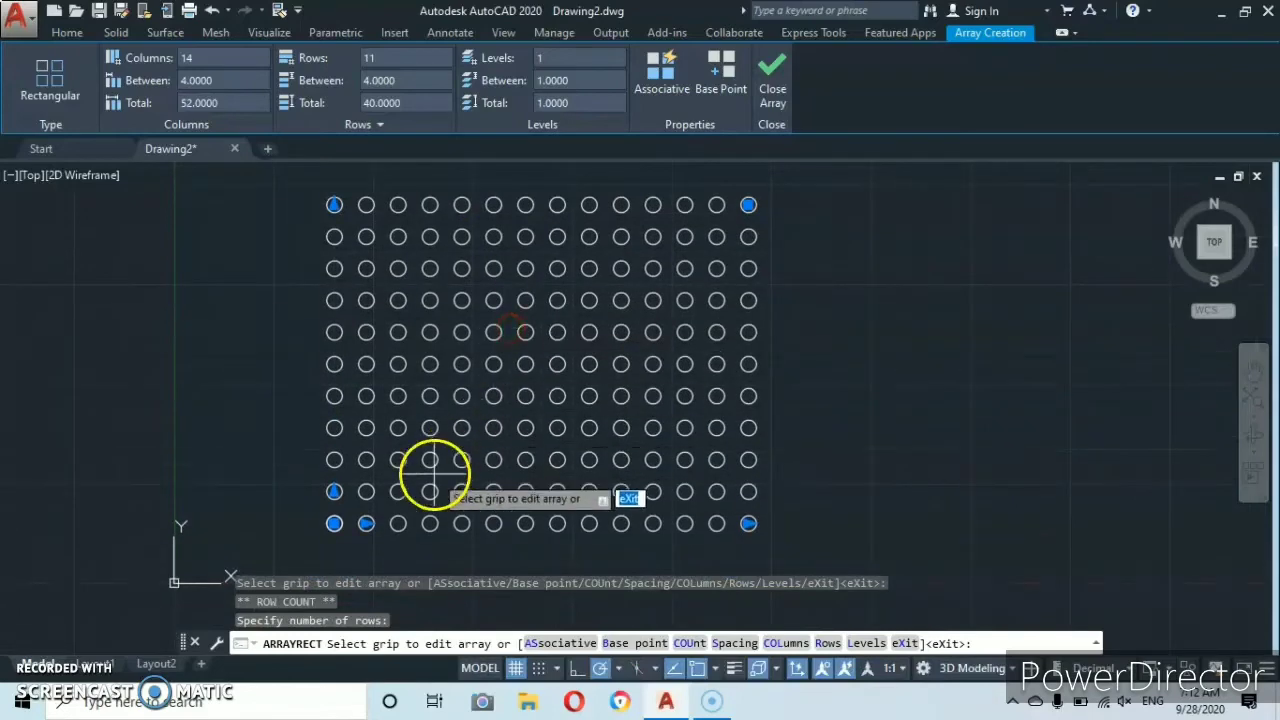
pyautogui.click(748, 523)
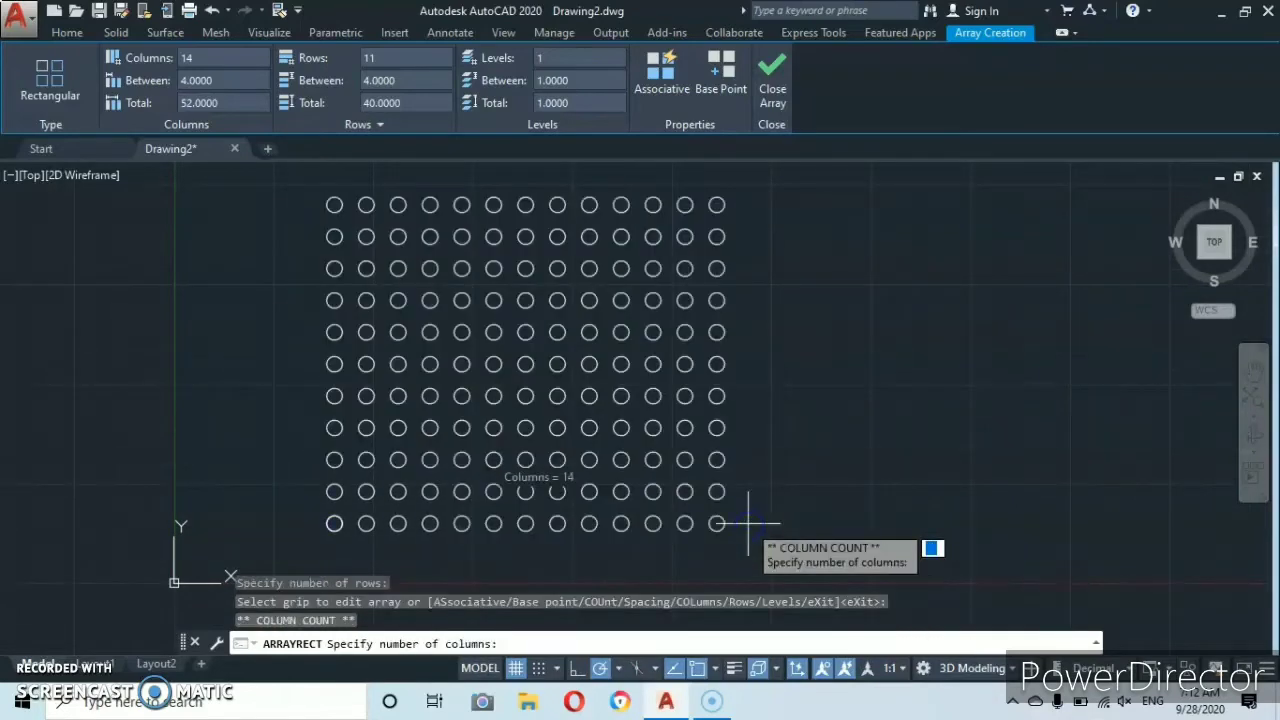
pyautogui.click(718, 523)
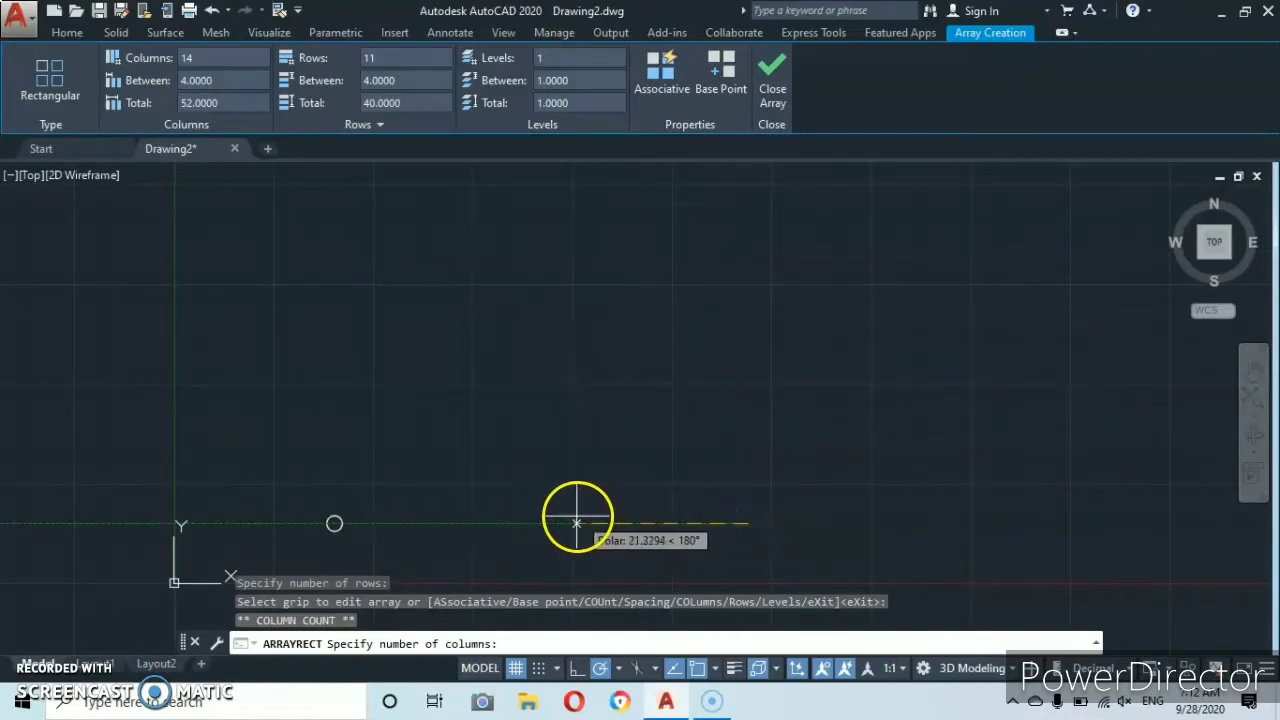
pyautogui.click(520, 522)
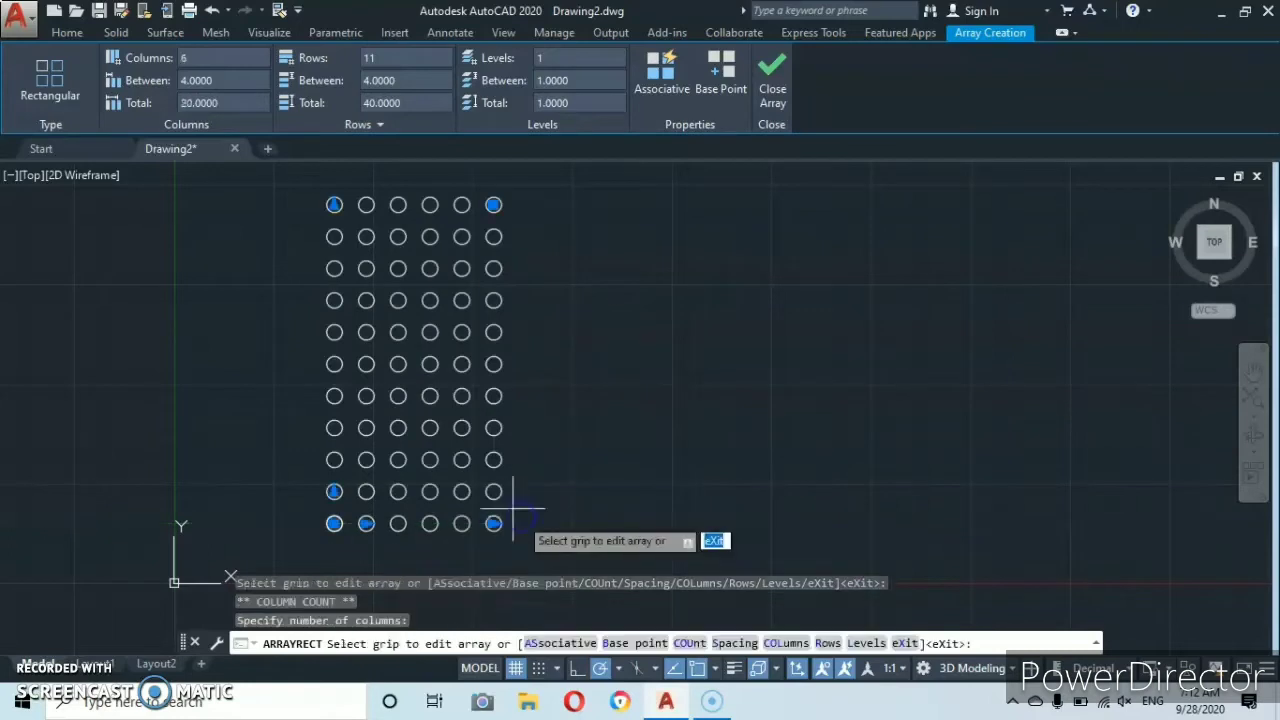
pyautogui.click(334, 205)
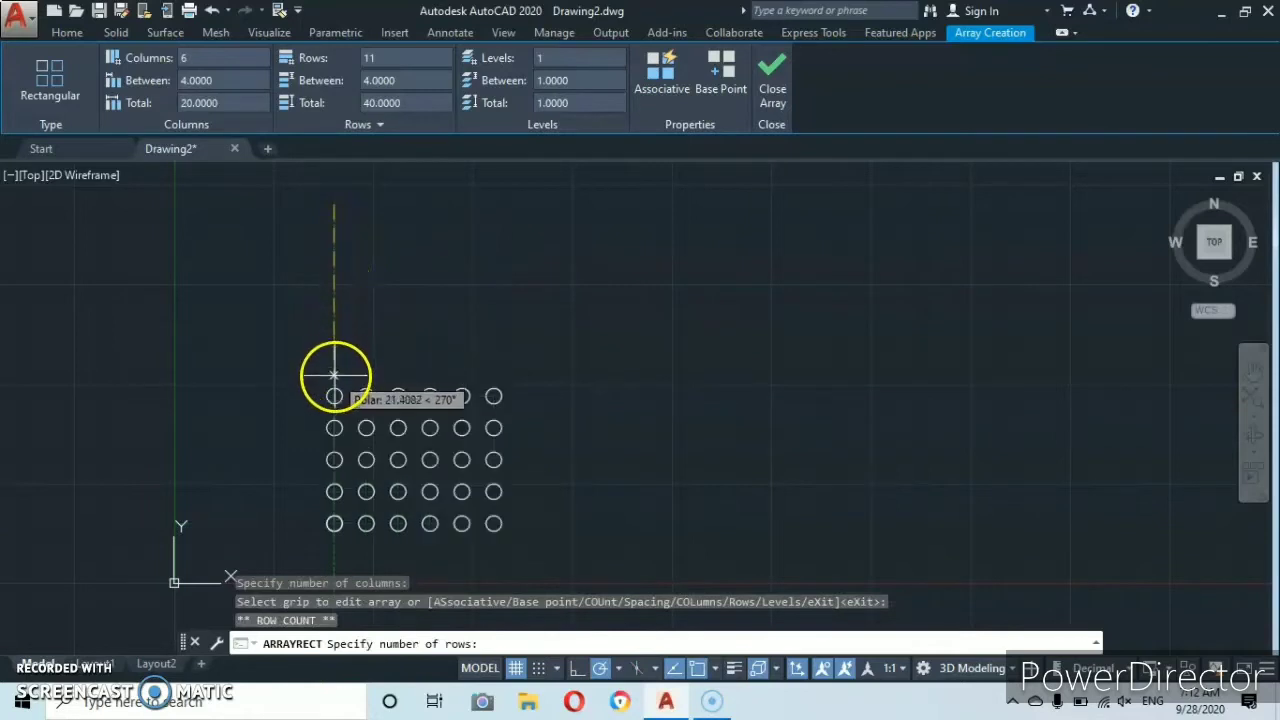
pyautogui.click(334, 396)
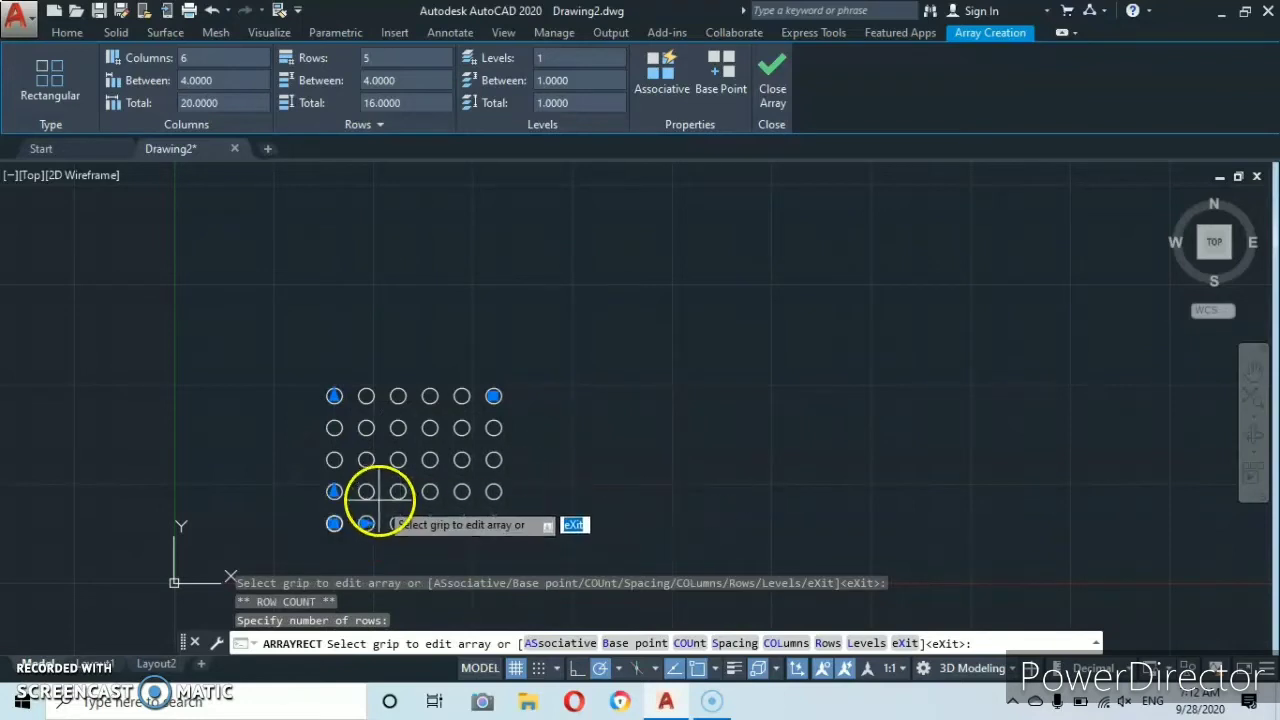
# Widen the distance between columns to about 8.92 with the spacing grip on the bottom row's second circle.
pyautogui.scroll(2, 398, 518)
pyautogui.moveTo(393, 513)
pyautogui.mouseDown(button='middle')
pyautogui.moveTo(442, 482)
pyautogui.moveTo(517, 466)
pyautogui.mouseUp(button='middle')
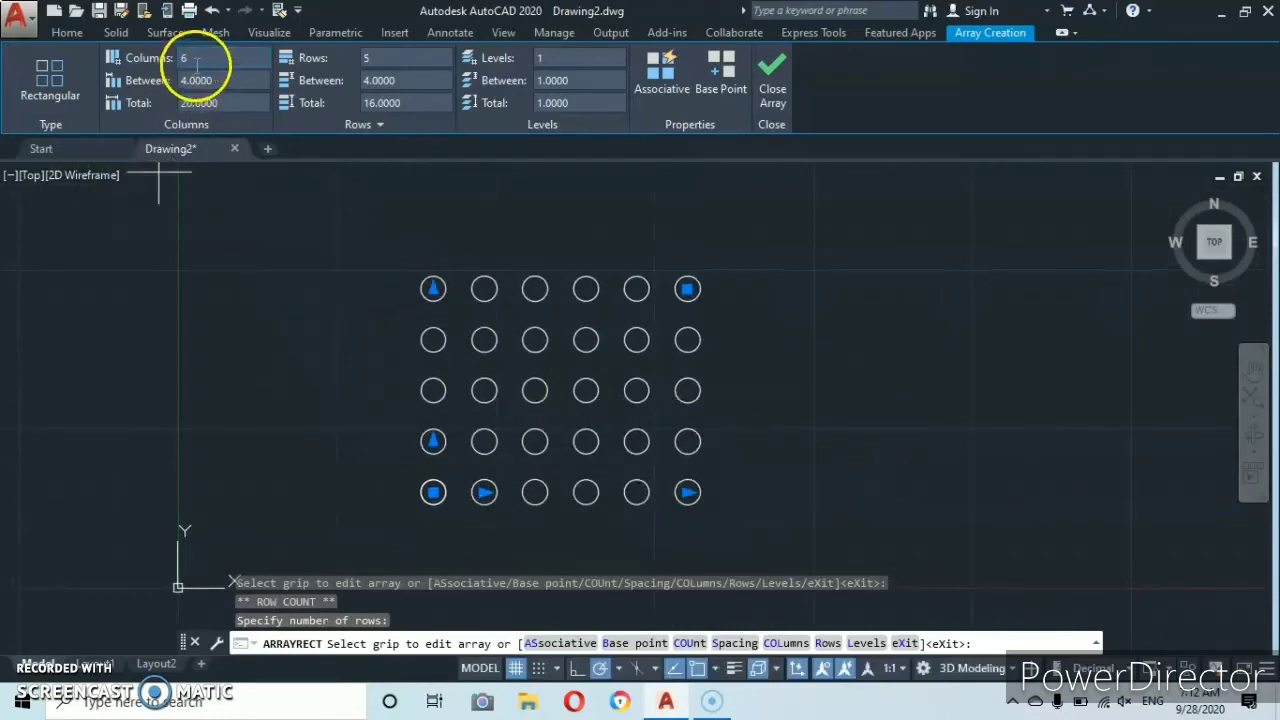
pyautogui.click(484, 492)
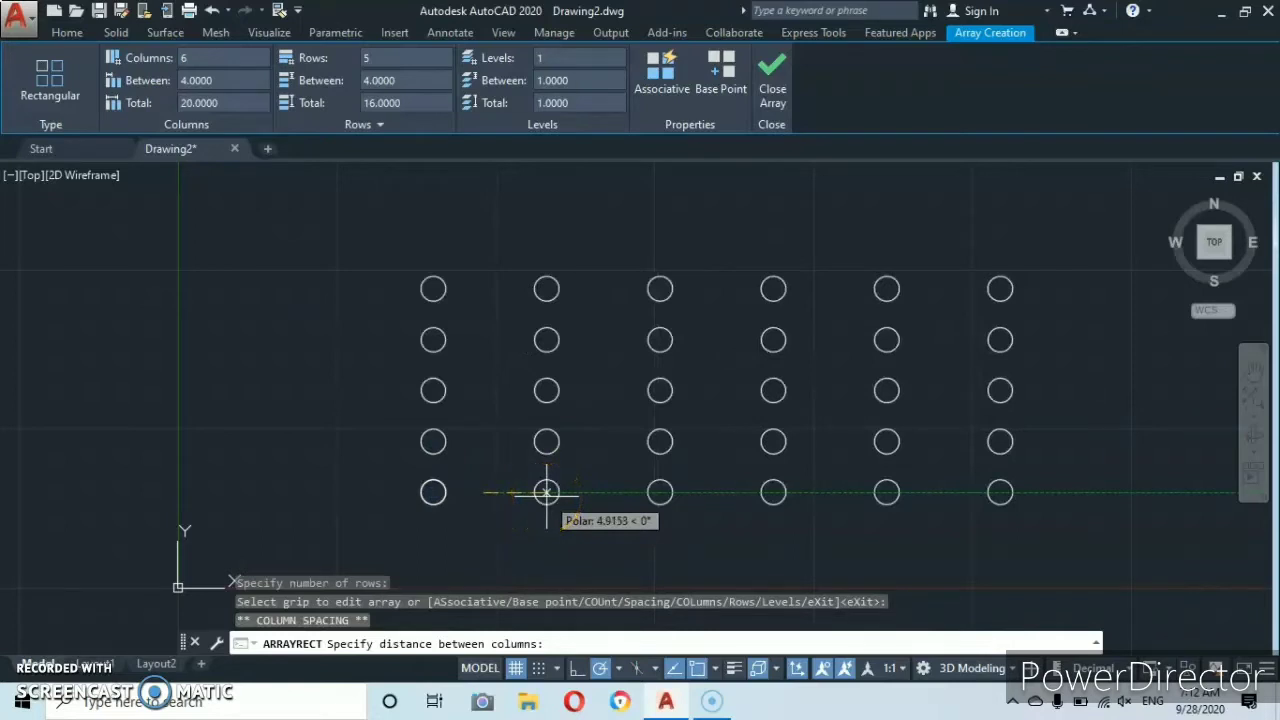
pyautogui.click(546, 492)
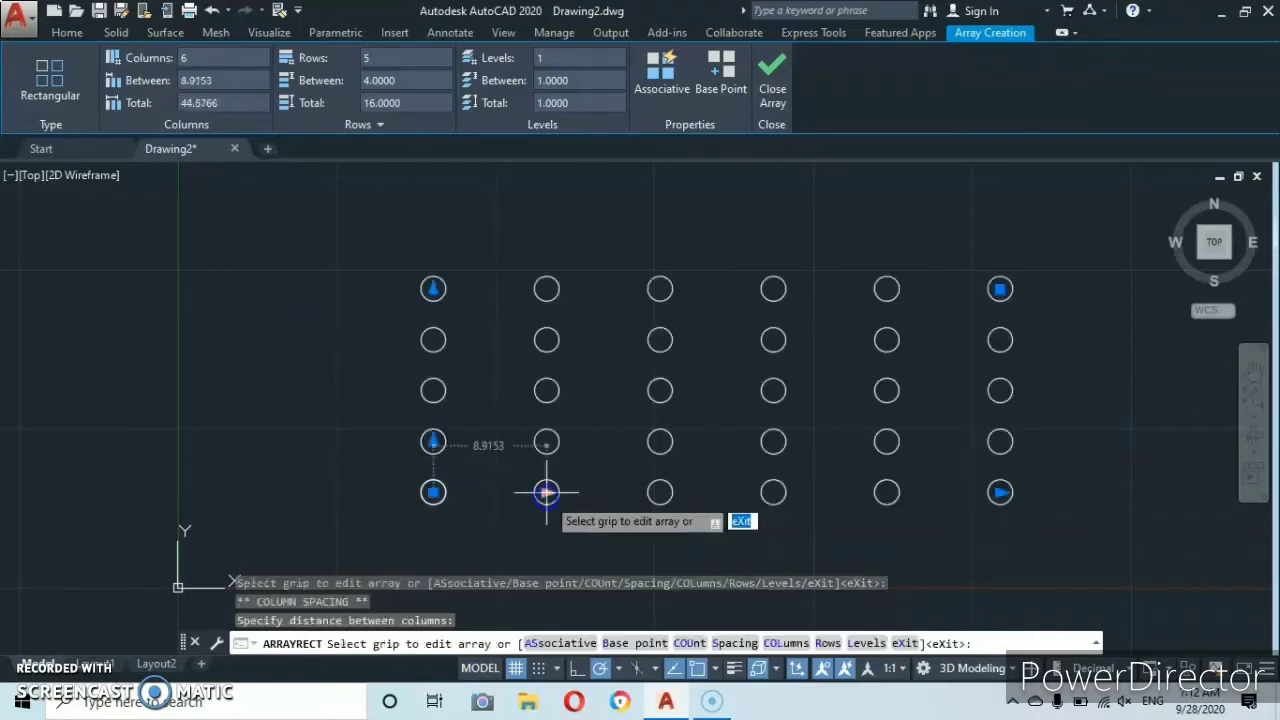
# Widen the distance between rows to about 6.90 with the row spacing grip on the first column's second circle.
pyautogui.click(433, 441)
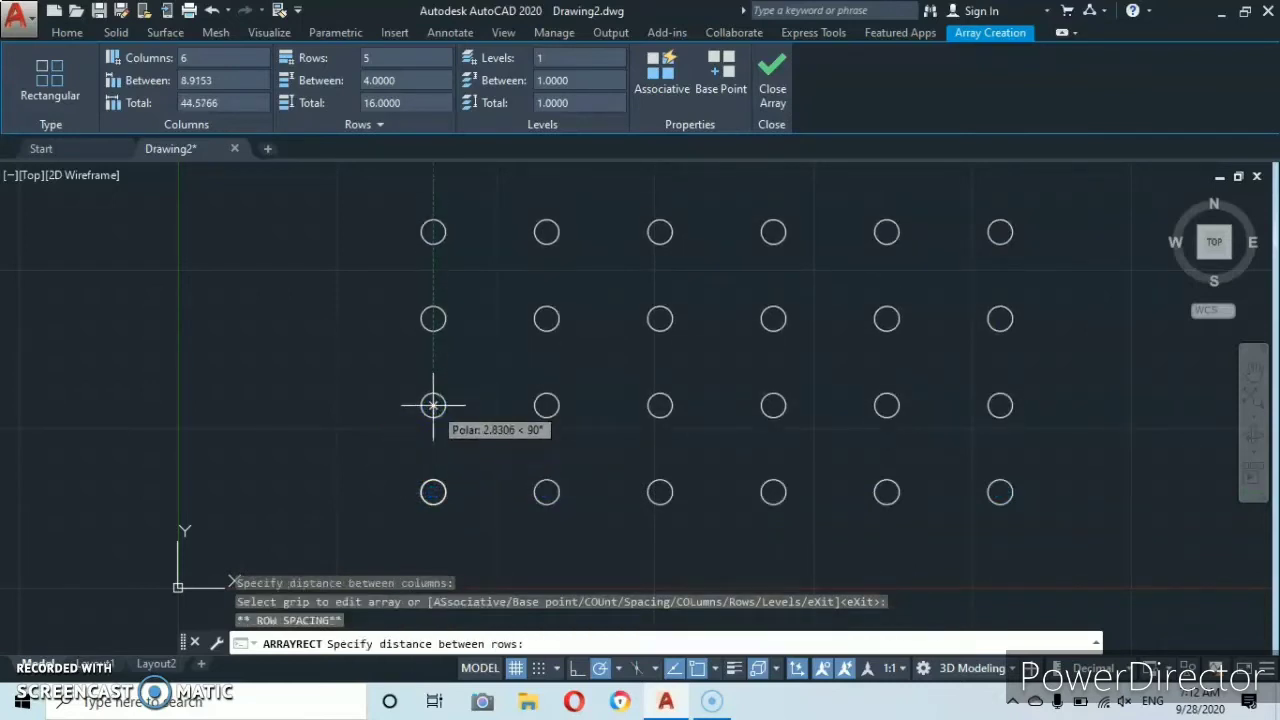
pyautogui.click(433, 407)
pyautogui.scroll(-2, 534, 390)
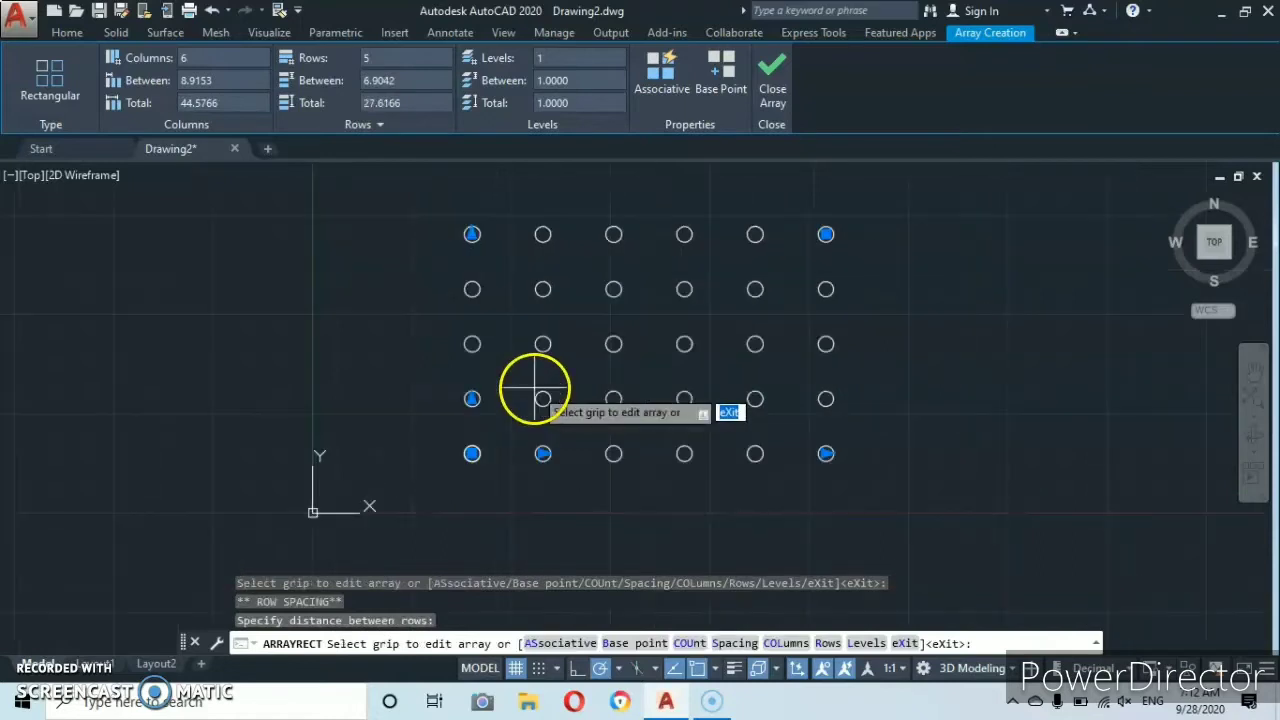
pyautogui.moveTo(535, 388); pyautogui.dragTo(486, 426, button='middle')
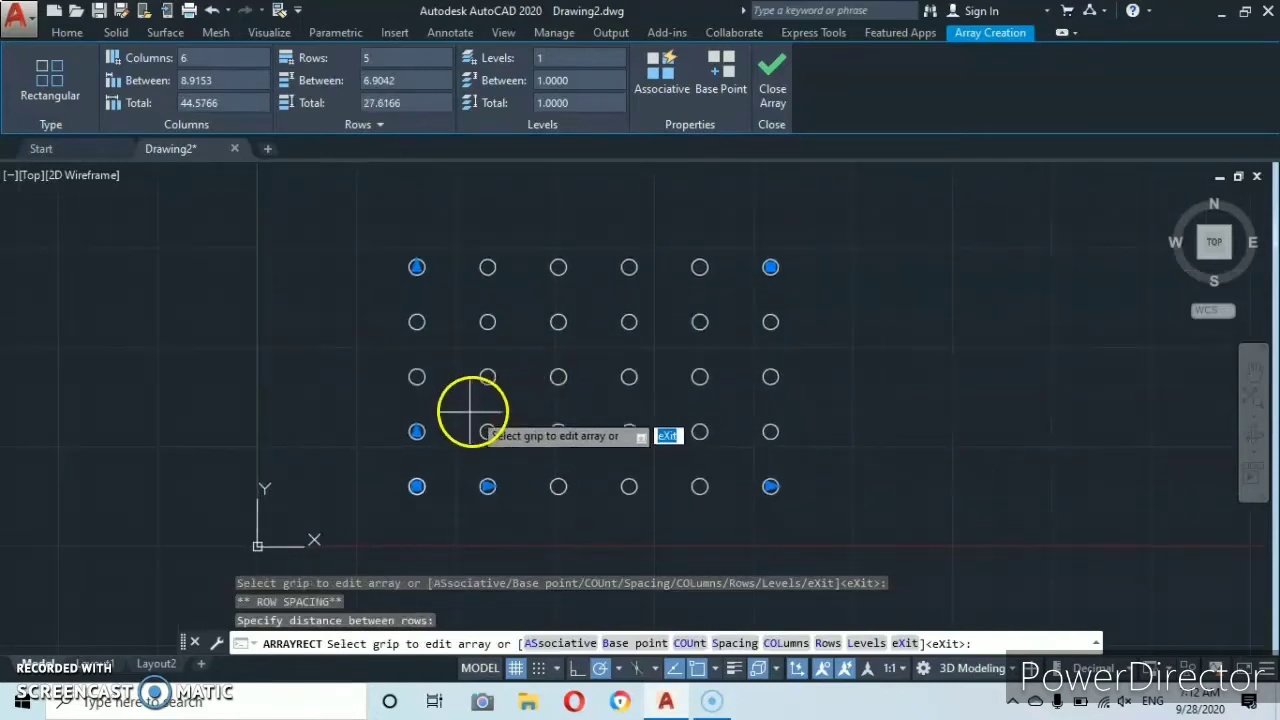
# Move the array's base point to the center of the fourth circle in the middle row.
pyautogui.click(416, 486)
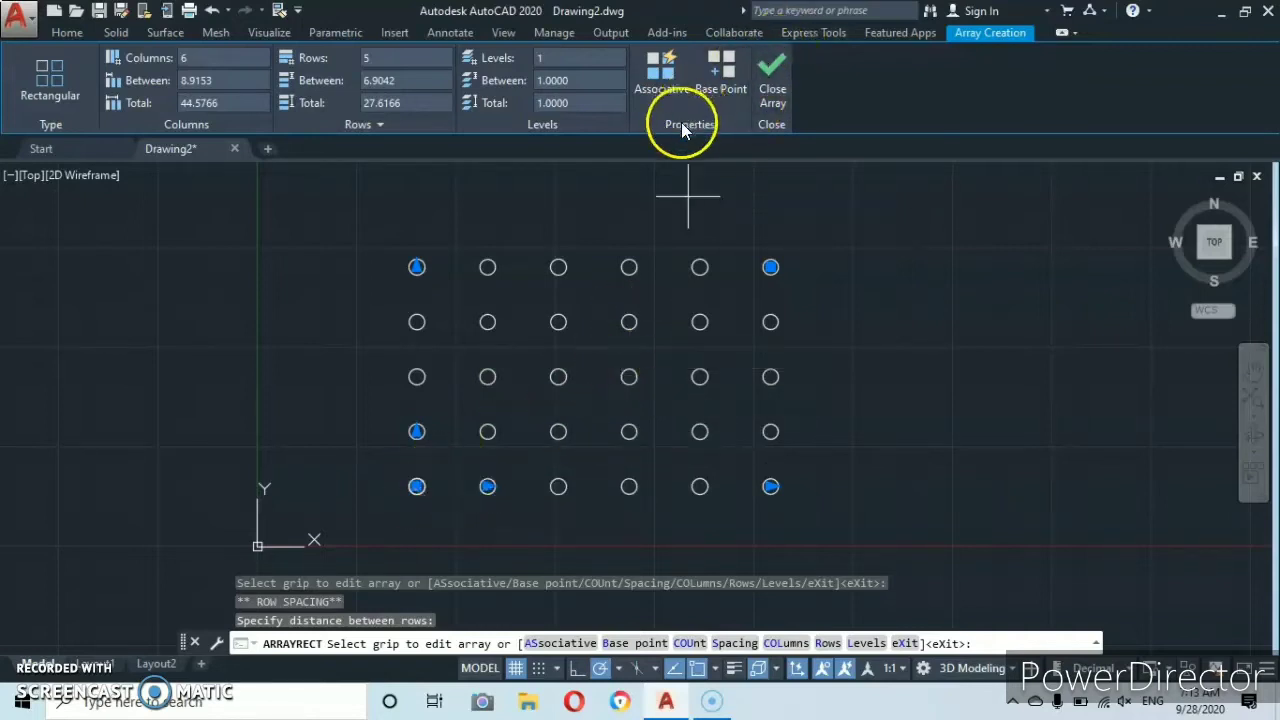
pyautogui.click(718, 80)
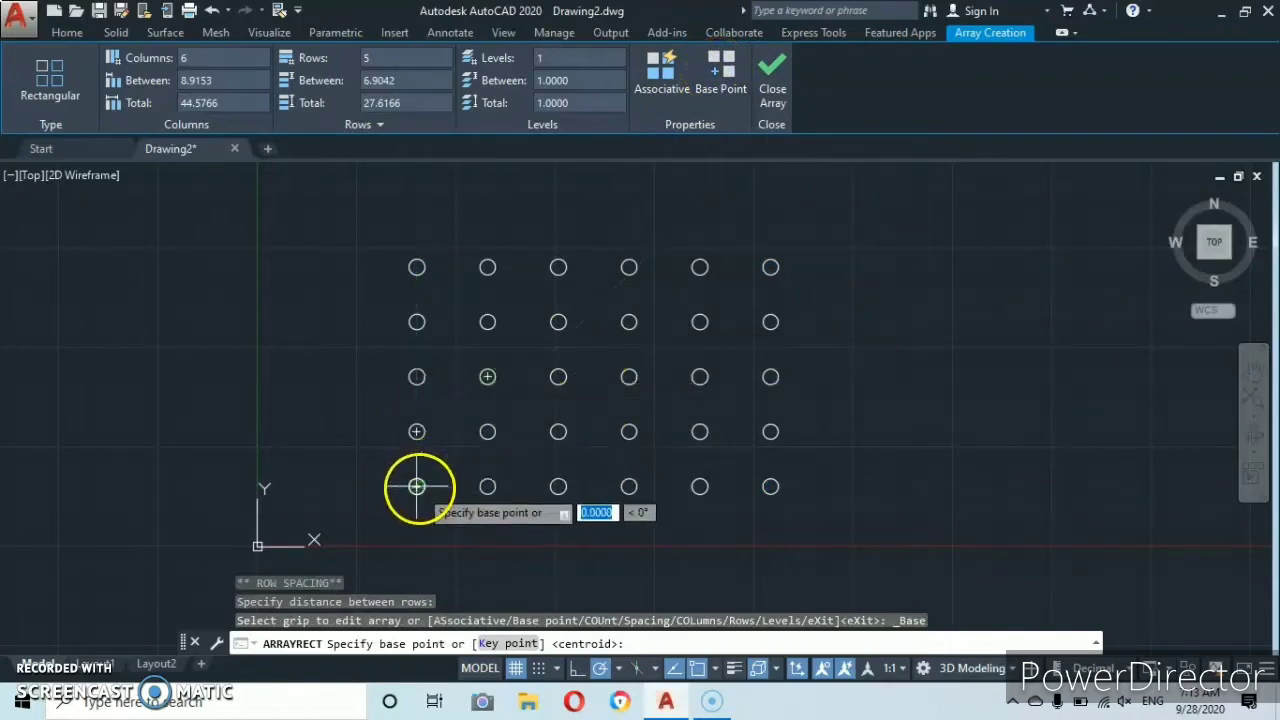
pyautogui.click(628, 377)
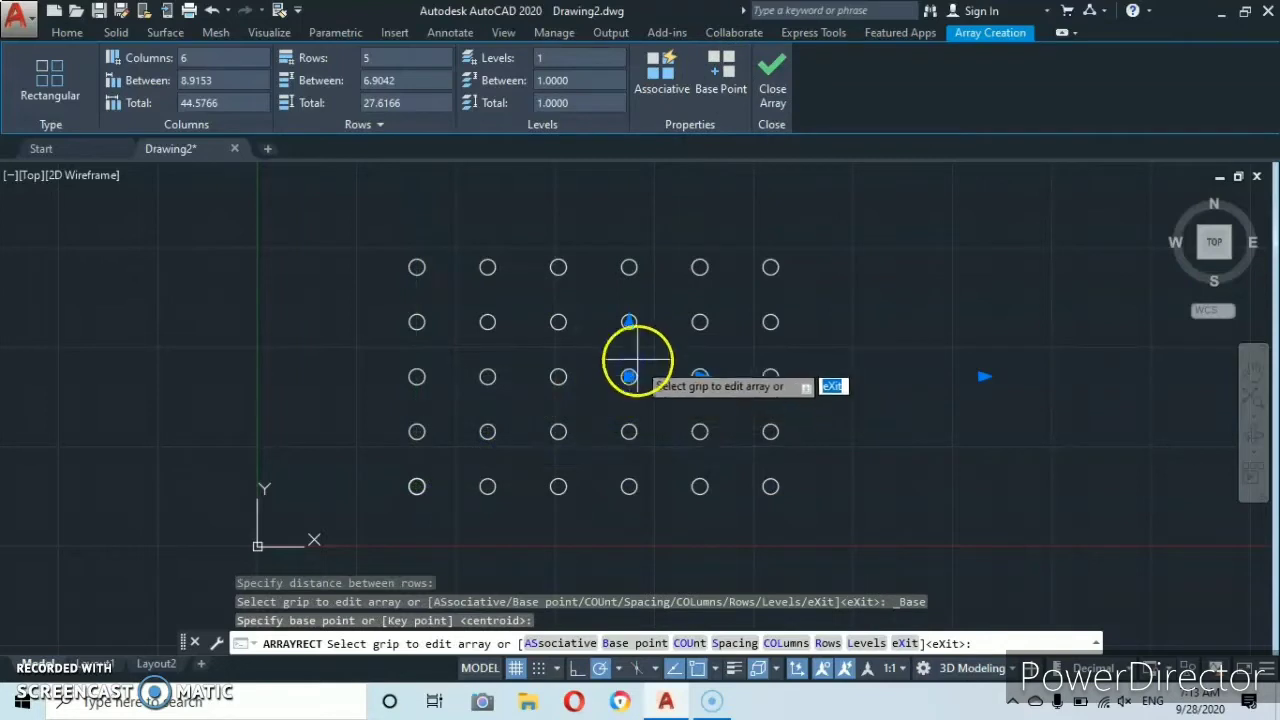
# Try to extend the array with more columns using the column count grip that sits away from the circles.
pyautogui.scroll(-2, 640, 350)
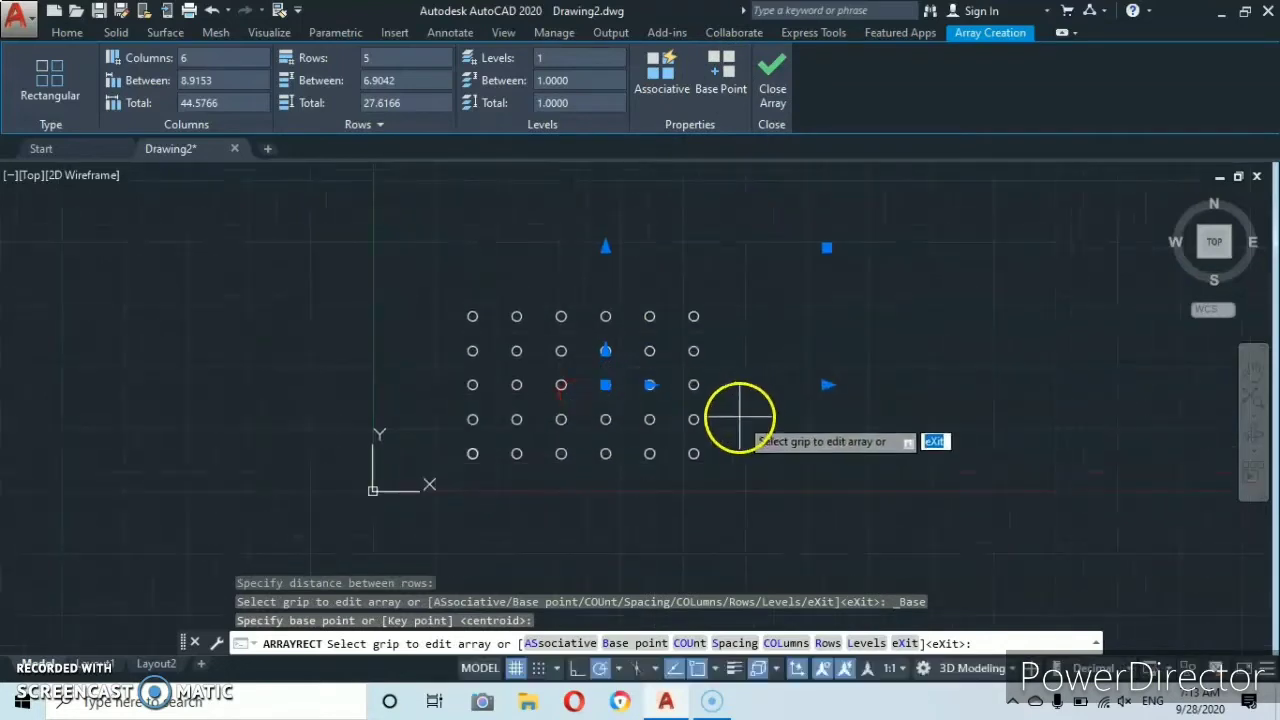
pyautogui.click(827, 385)
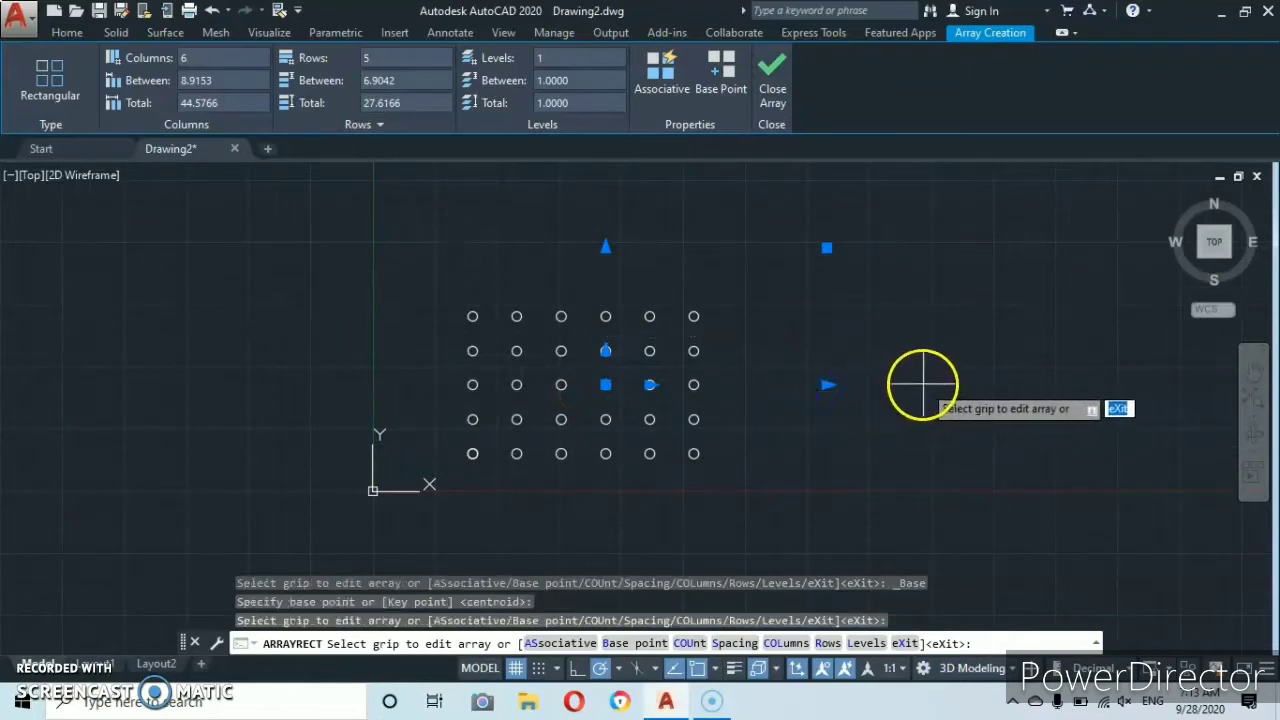
pyautogui.click(827, 385)
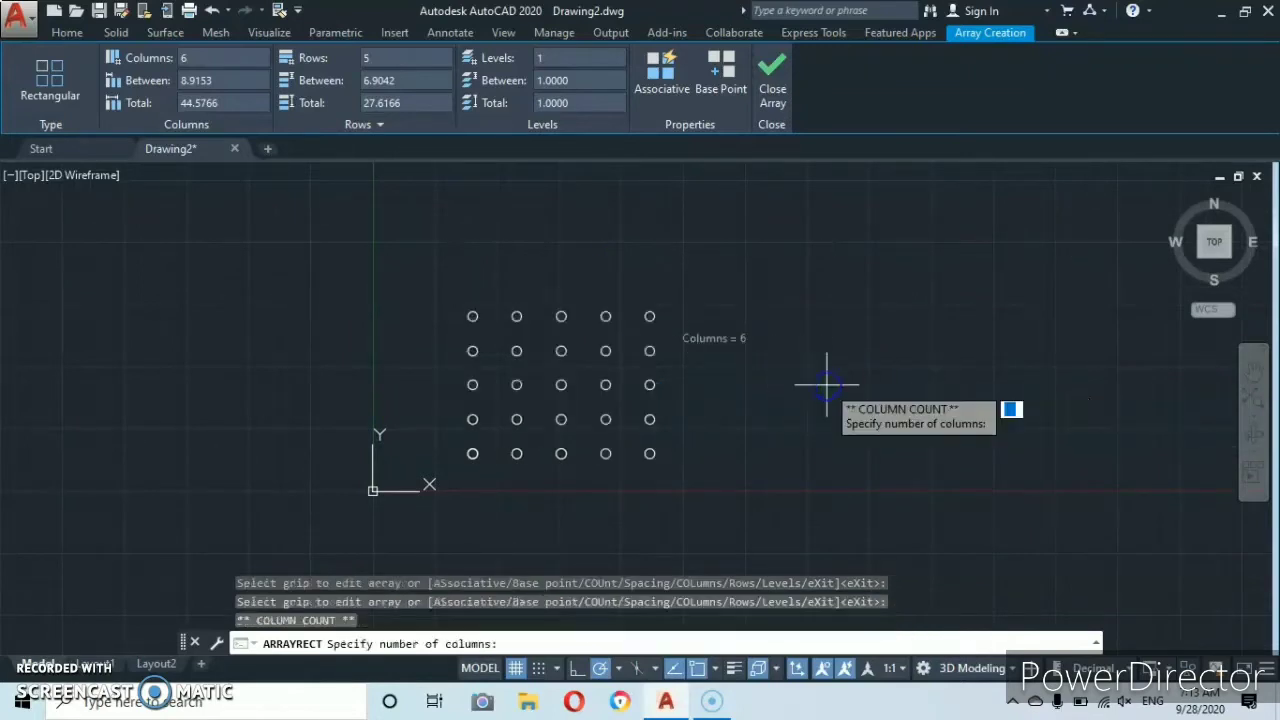
pyautogui.click(1044, 385)
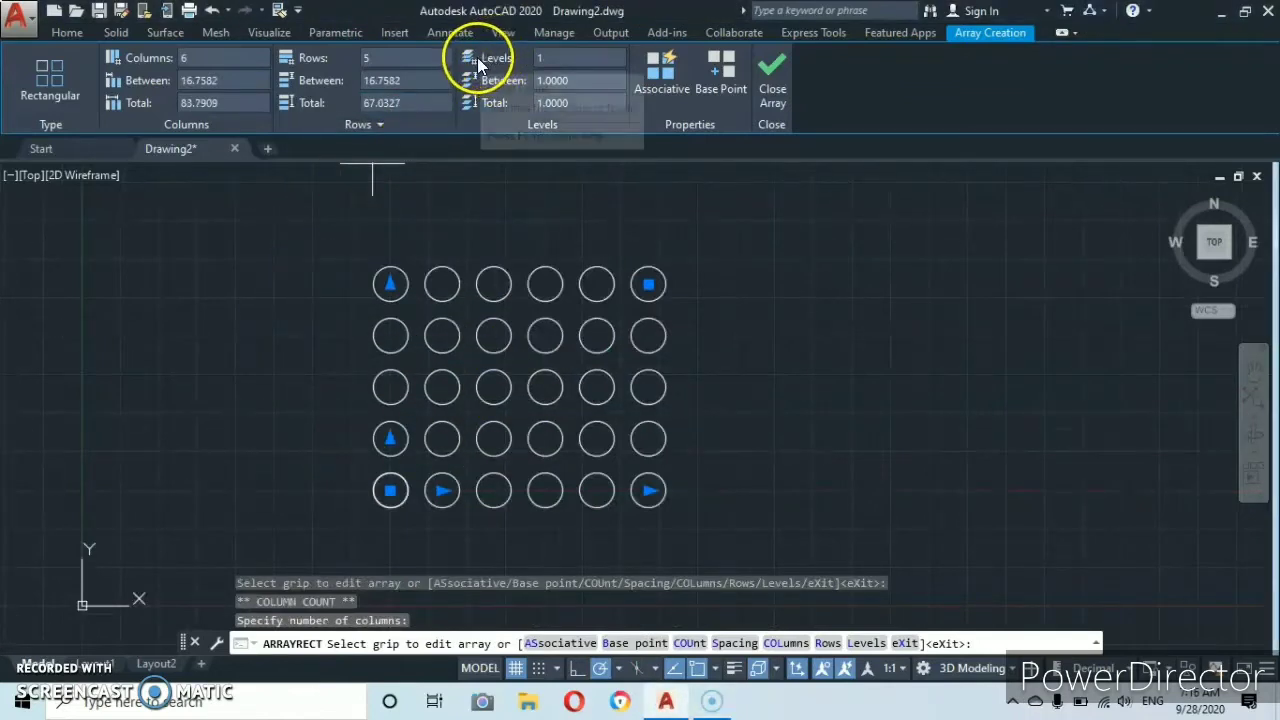
# Set the array to 3 levels and inspect the stacked circles up close in the isometric home view.
pyautogui.click(532, 60)
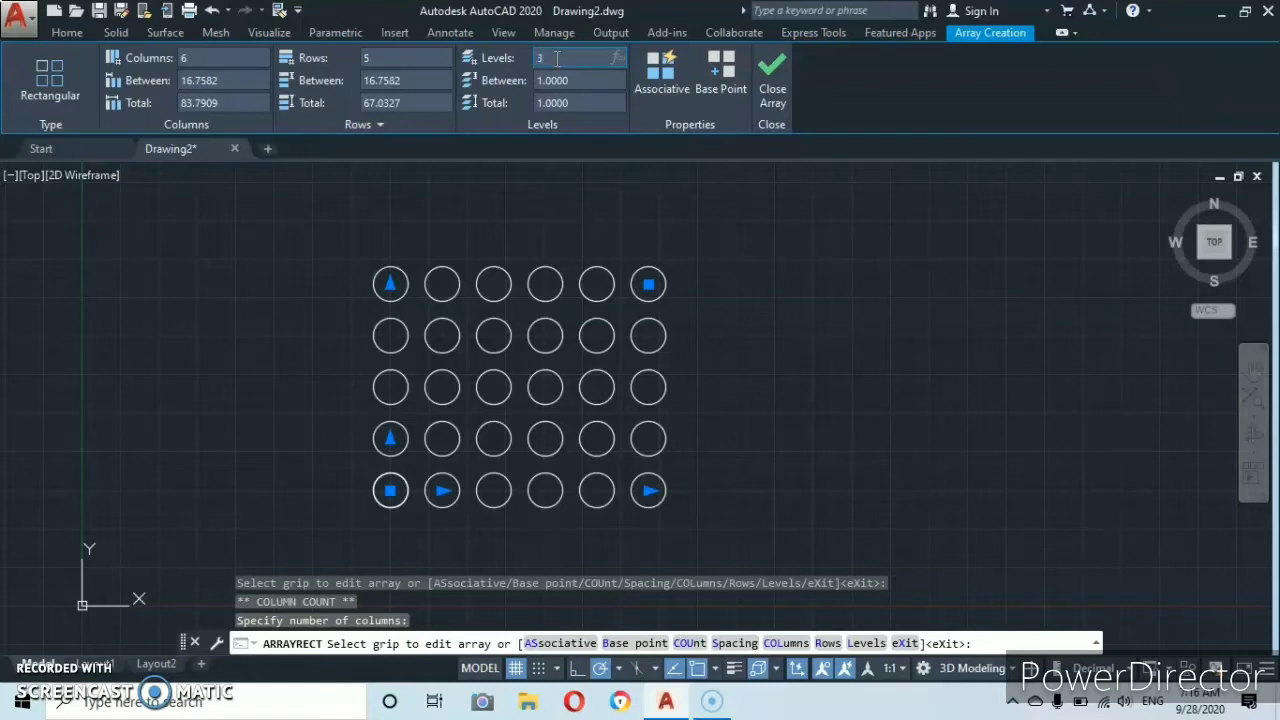
pyautogui.press('Return')
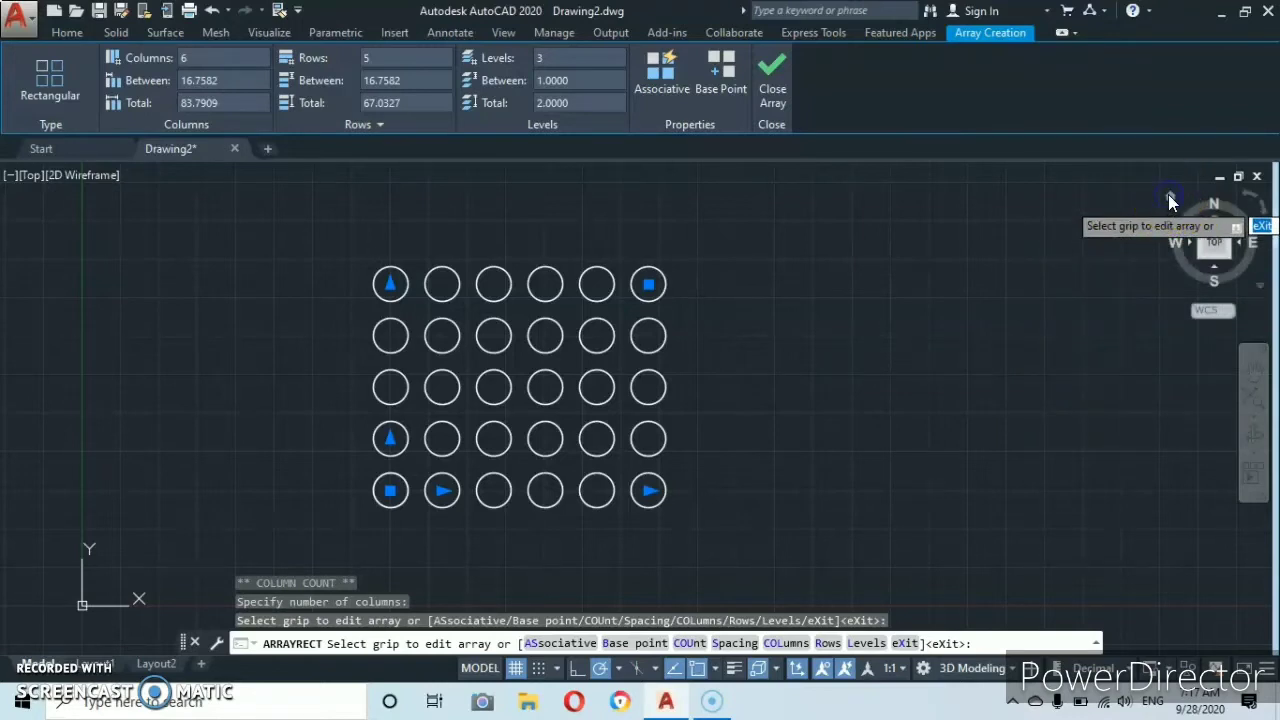
pyautogui.click(1170, 202)
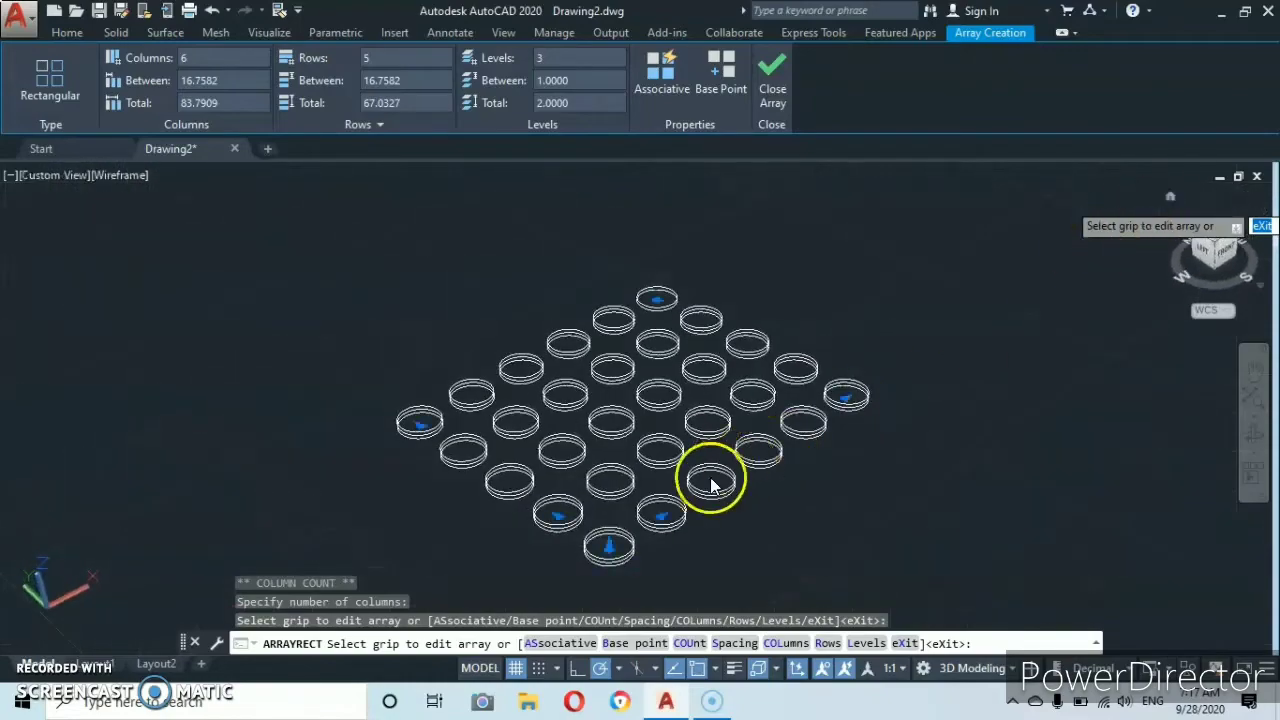
pyautogui.scroll(8, 690, 487)
pyautogui.scroll(3, 695, 476)
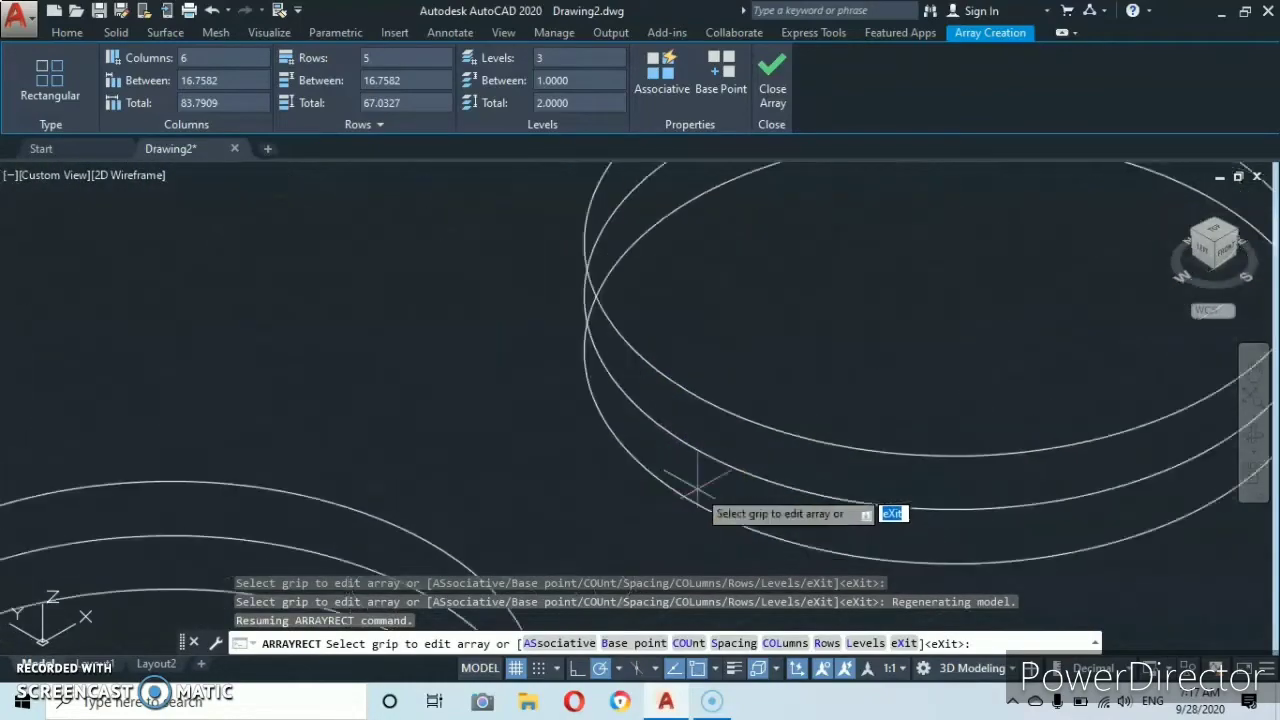
pyautogui.scroll(-3, 705, 462)
pyautogui.scroll(-7, 781, 462)
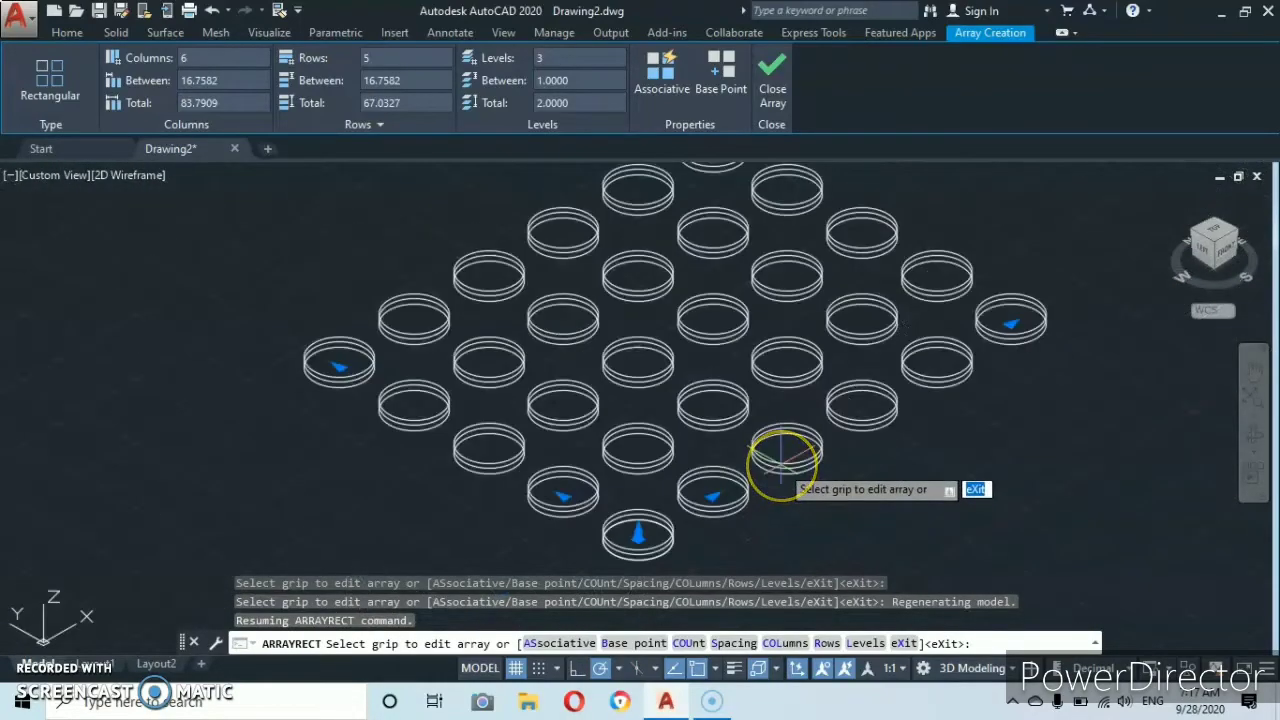
pyautogui.scroll(3, 785, 450)
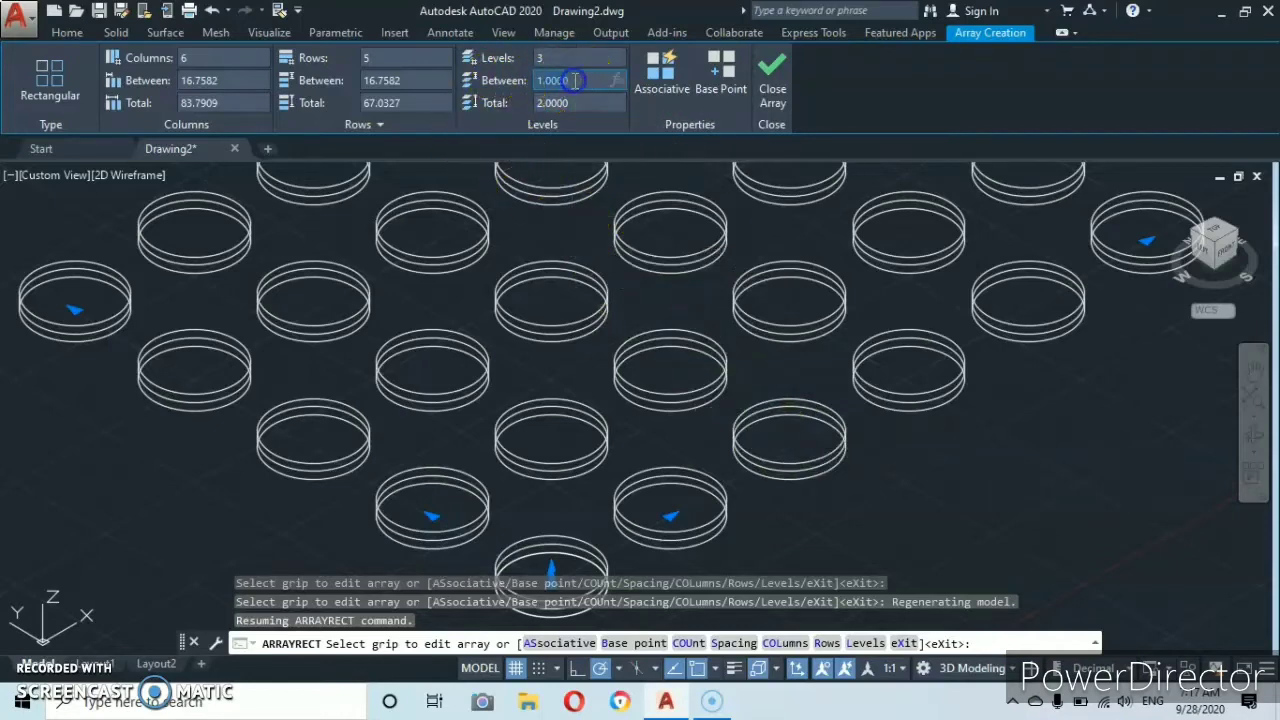
# Set the distance between levels first to 4 and finally to 10.
pyautogui.write('4')
pyautogui.press('Return')
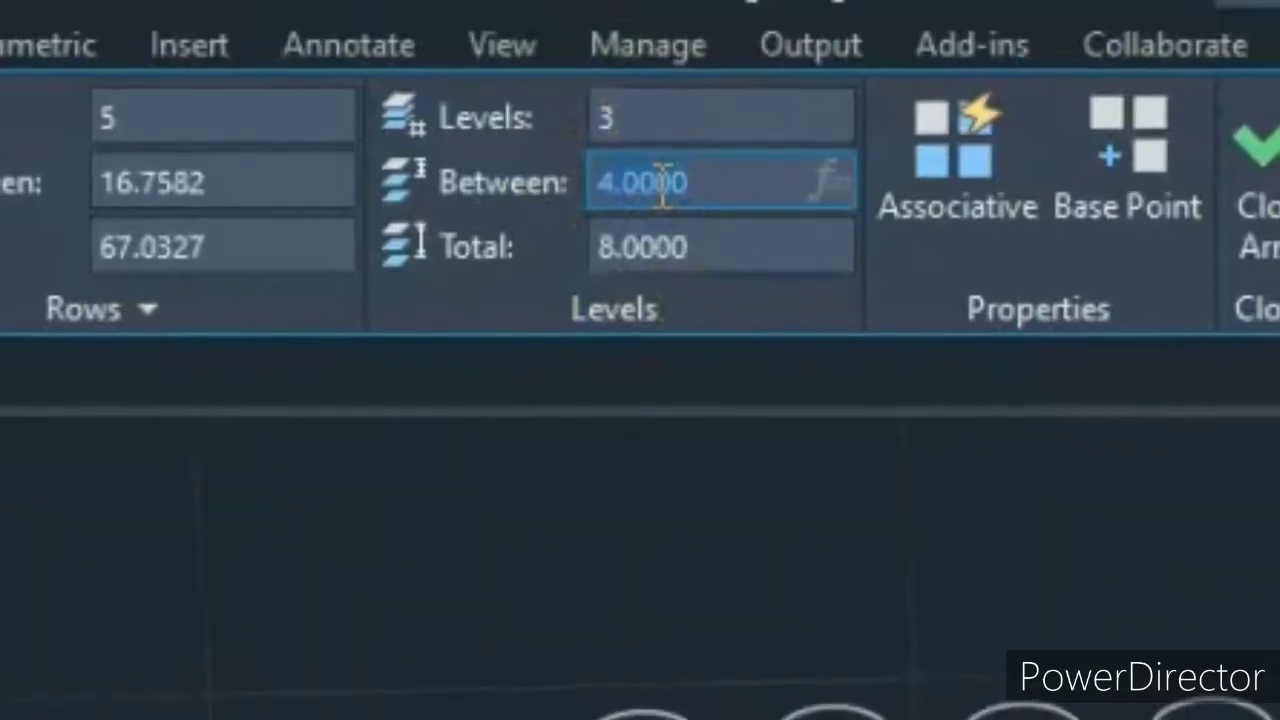
pyautogui.write('2')
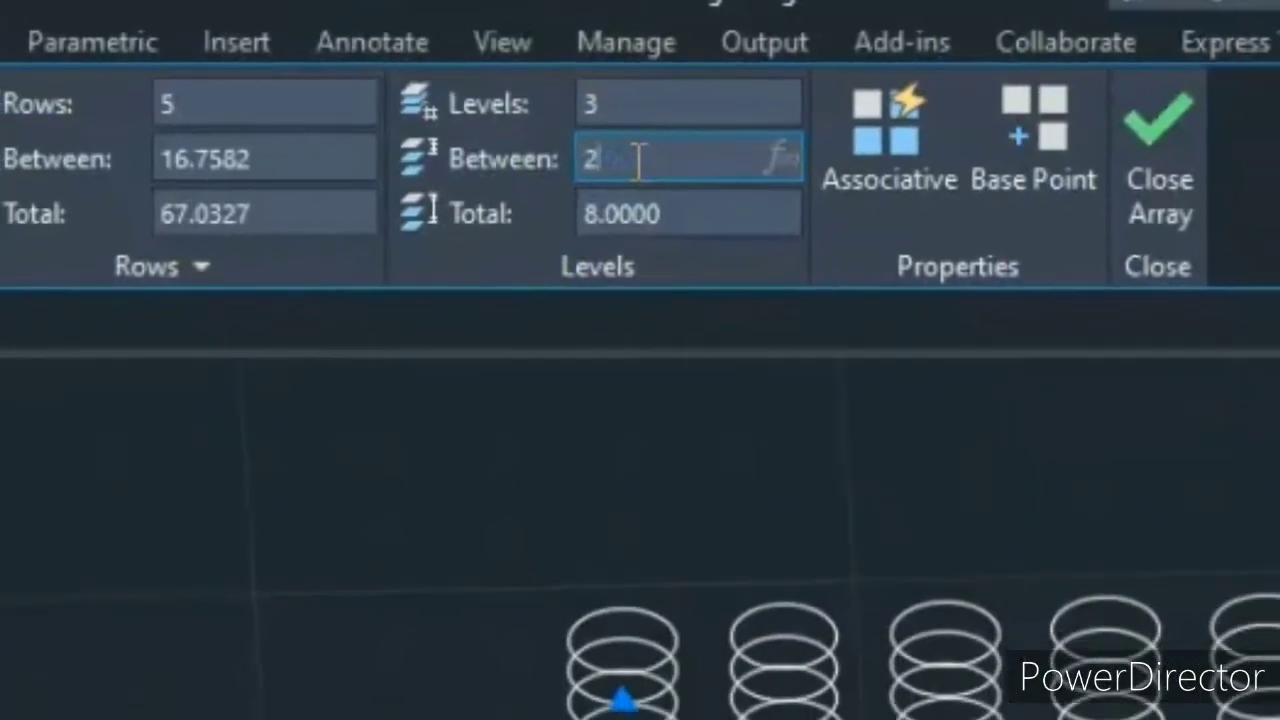
pyautogui.press('BackSpace')
pyautogui.write('10')
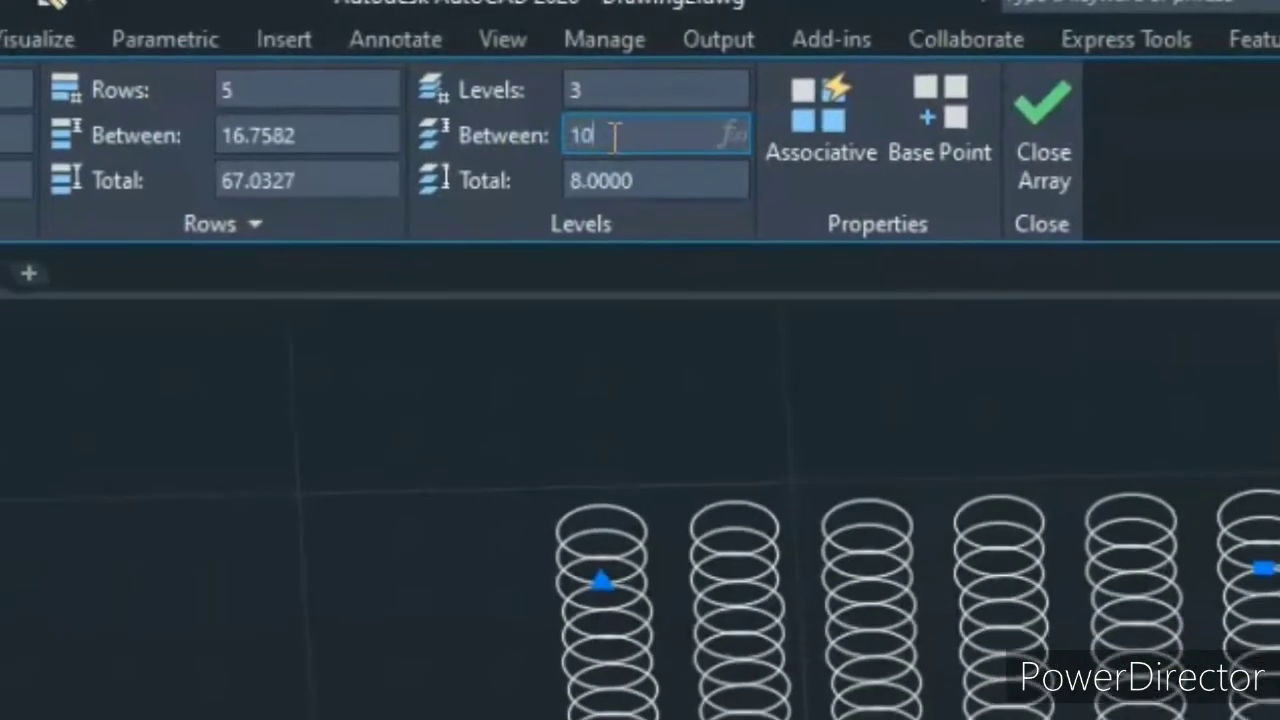
pyautogui.press('Return')
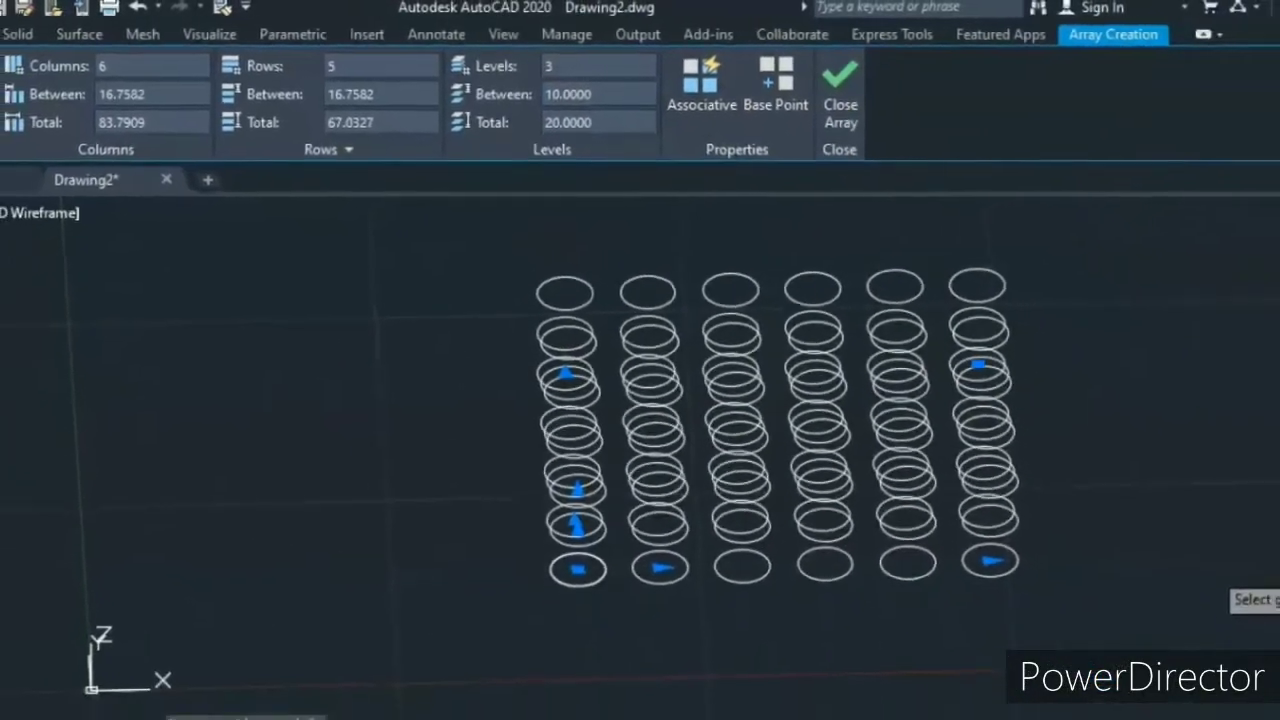
# Orbit around the array to examine its levels from several angles and return to the top view.
pyautogui.click(1252, 430)
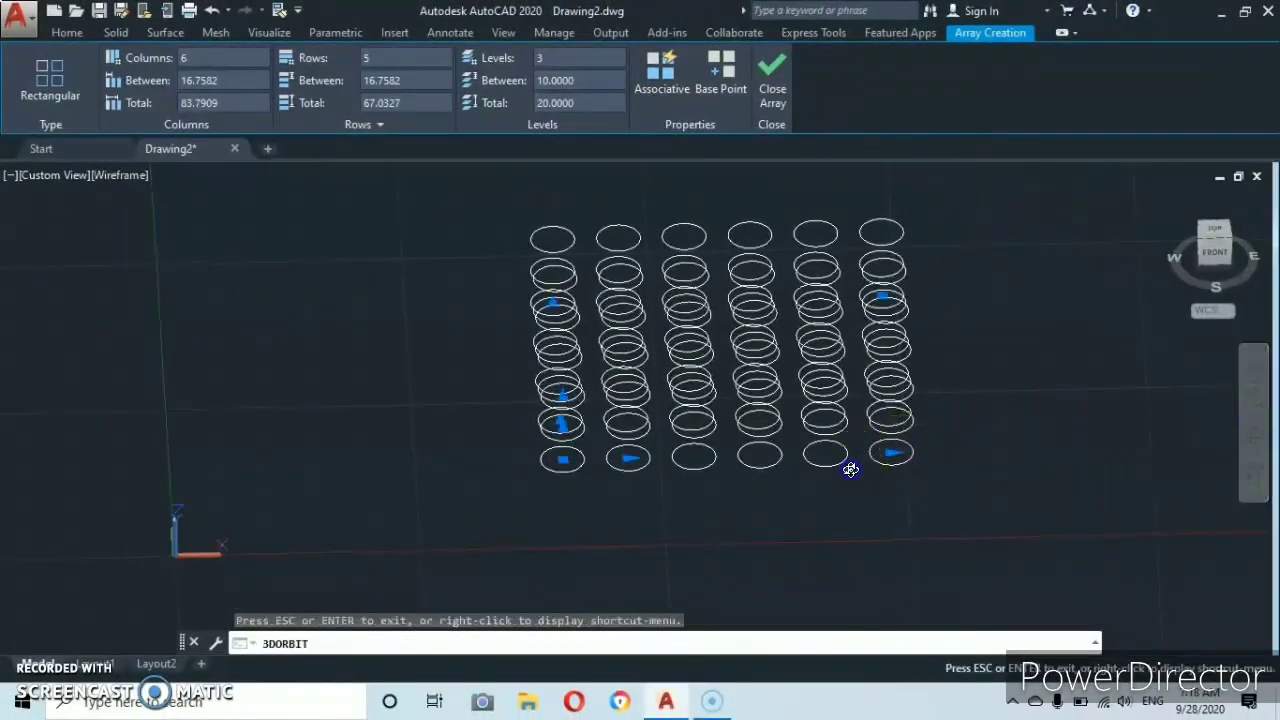
pyautogui.moveTo(850, 469)
pyautogui.mouseDown()
pyautogui.moveTo(851, 420)
pyautogui.moveTo(865, 384)
pyautogui.moveTo(872, 394)
pyautogui.moveTo(800, 387)
pyautogui.moveTo(842, 383)
pyautogui.moveTo(864, 398)
pyautogui.moveTo(820, 466)
pyautogui.moveTo(841, 492)
pyautogui.mouseUp()
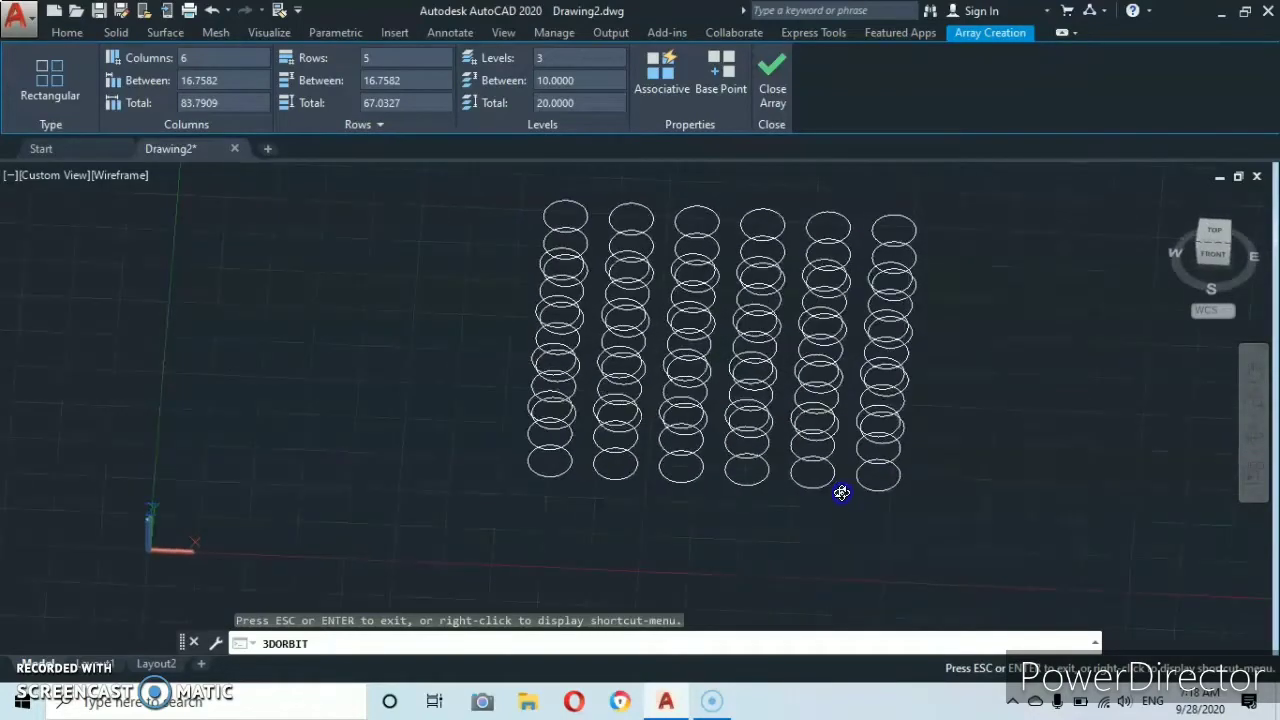
pyautogui.rightClick(842, 548)
pyautogui.click(890, 201)
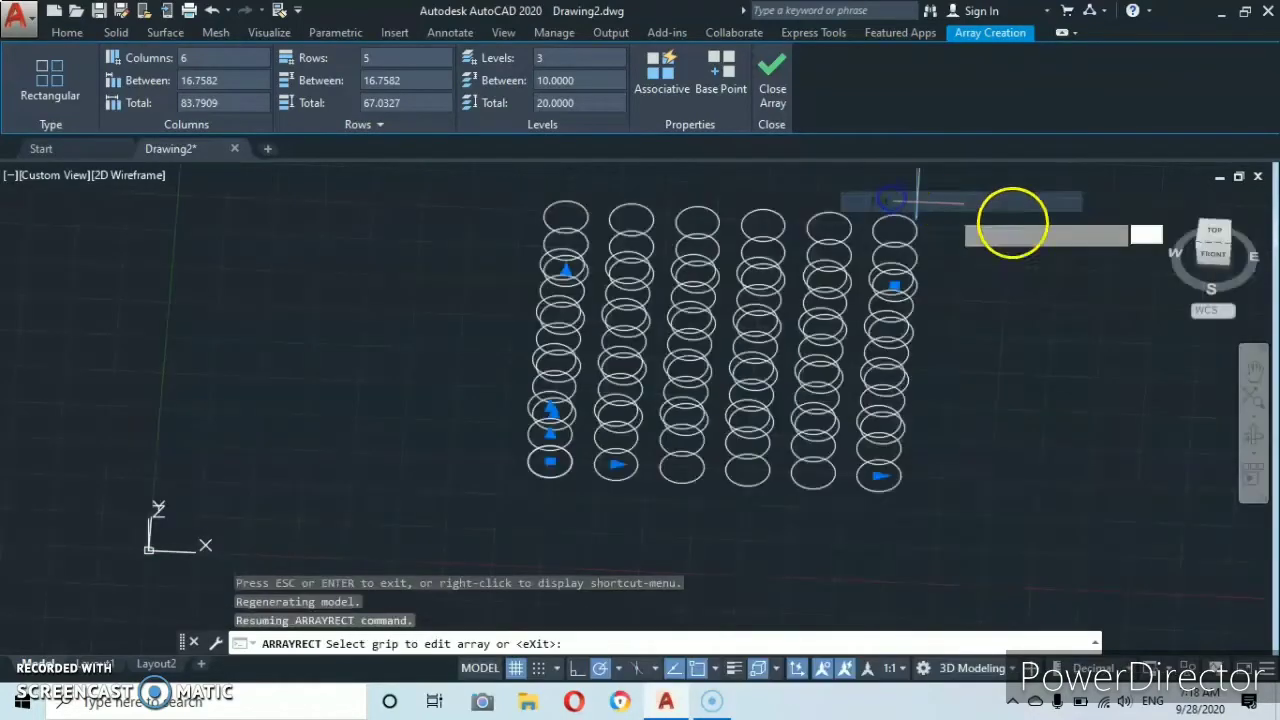
pyautogui.click(1215, 235)
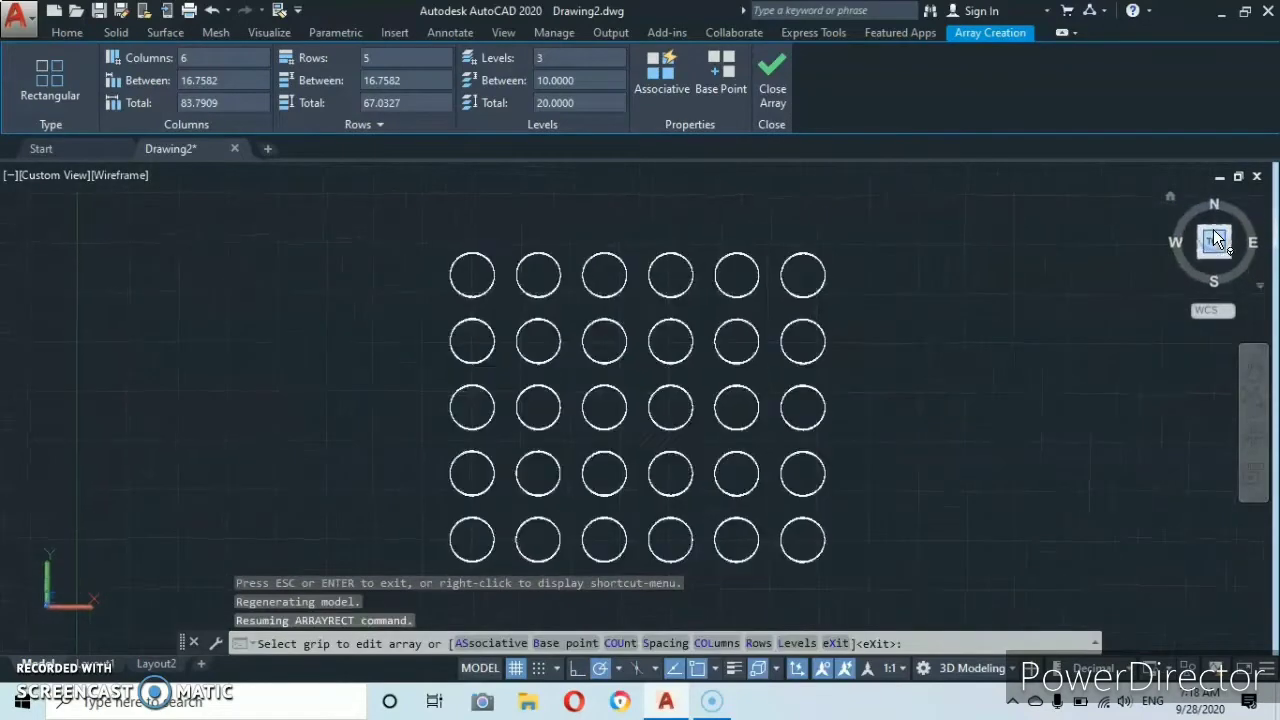
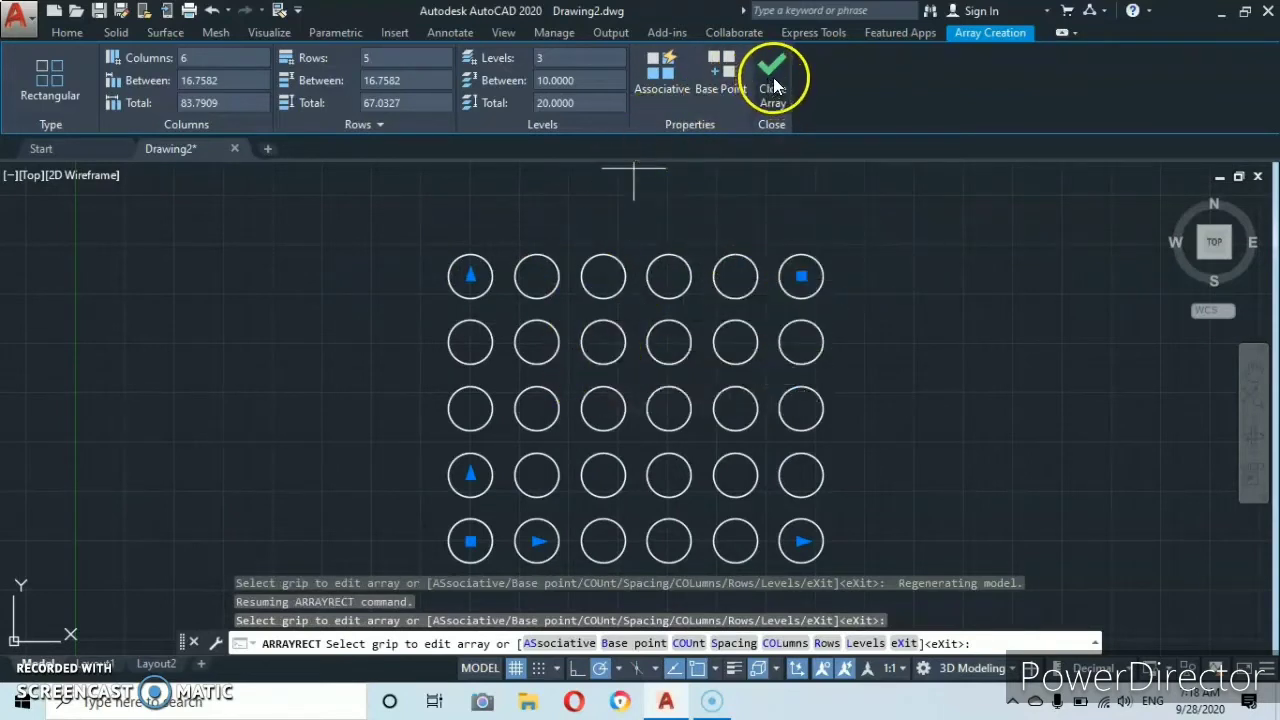
# Finish the array and select the first four circles of the top row individually.
pyautogui.click(776, 86)
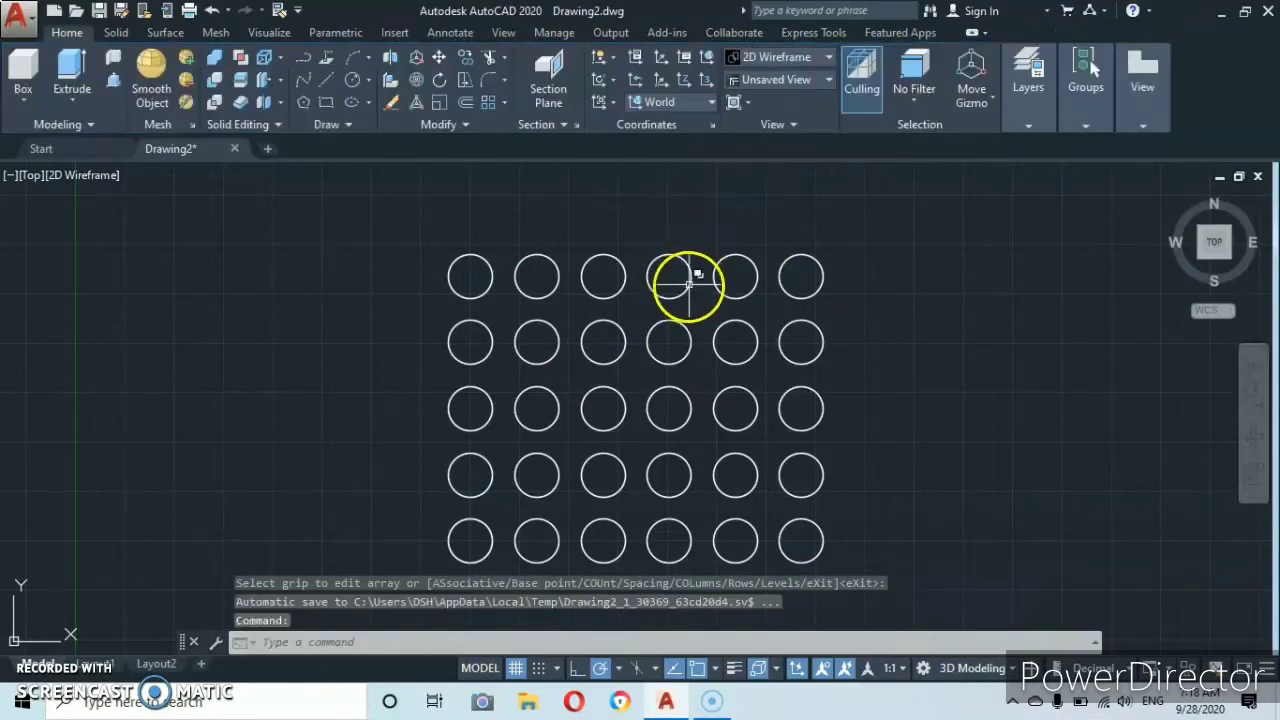
pyautogui.click(691, 282)
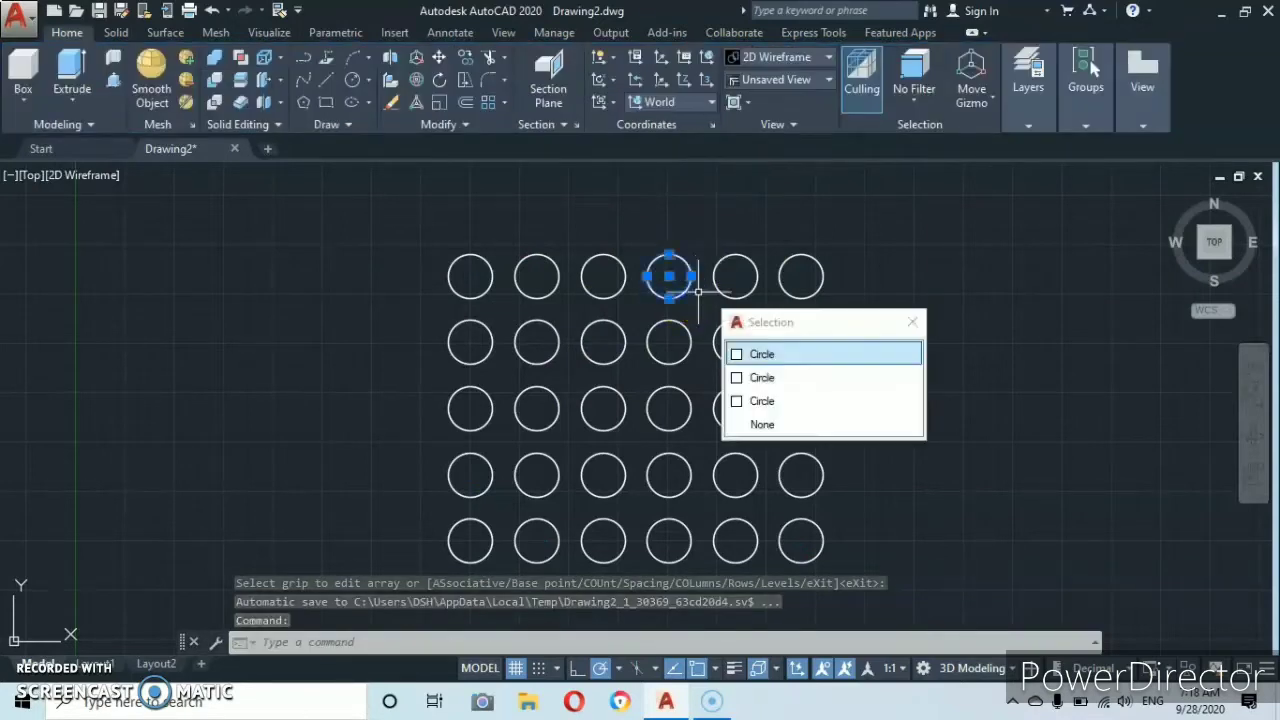
pyautogui.click(671, 414)
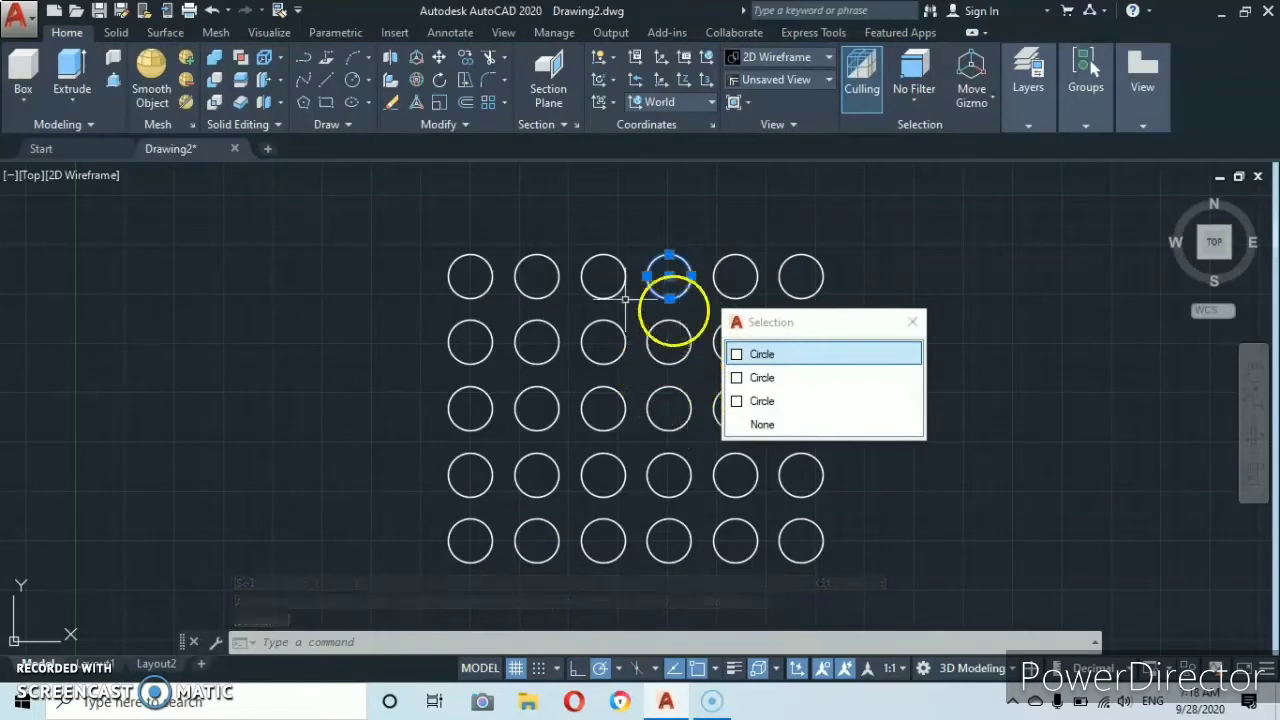
pyautogui.click(606, 252)
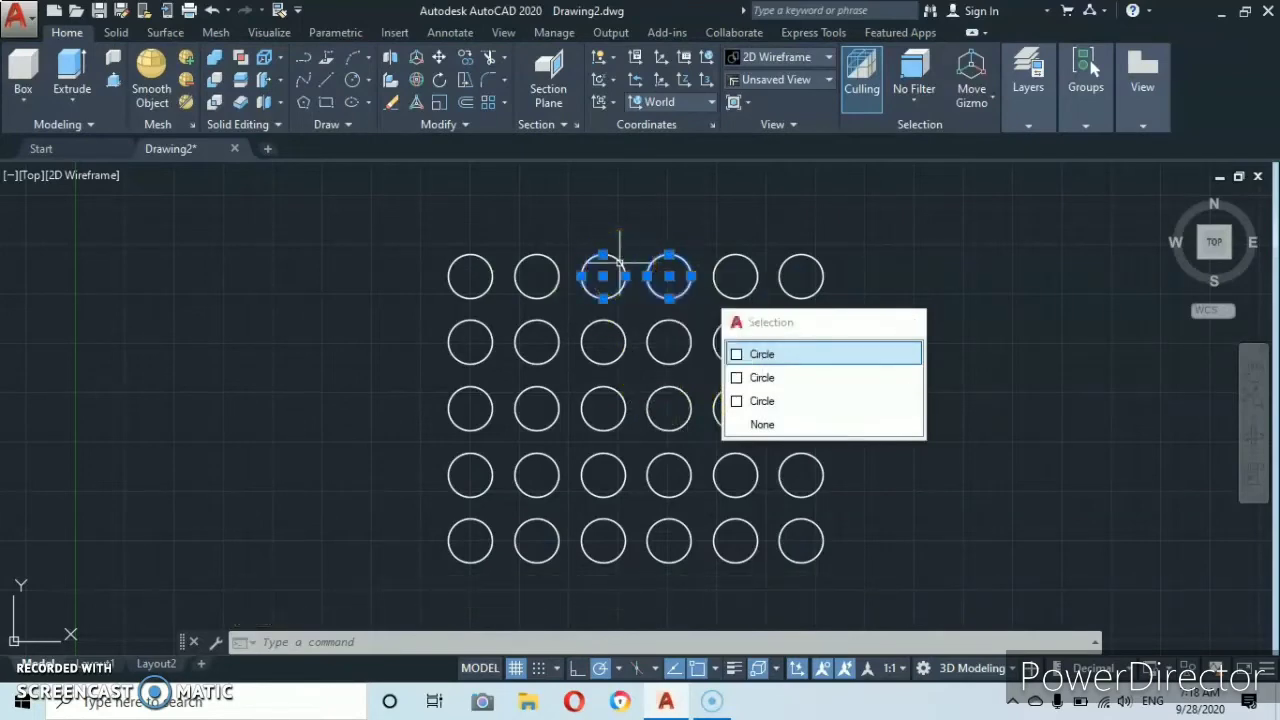
pyautogui.click(558, 265)
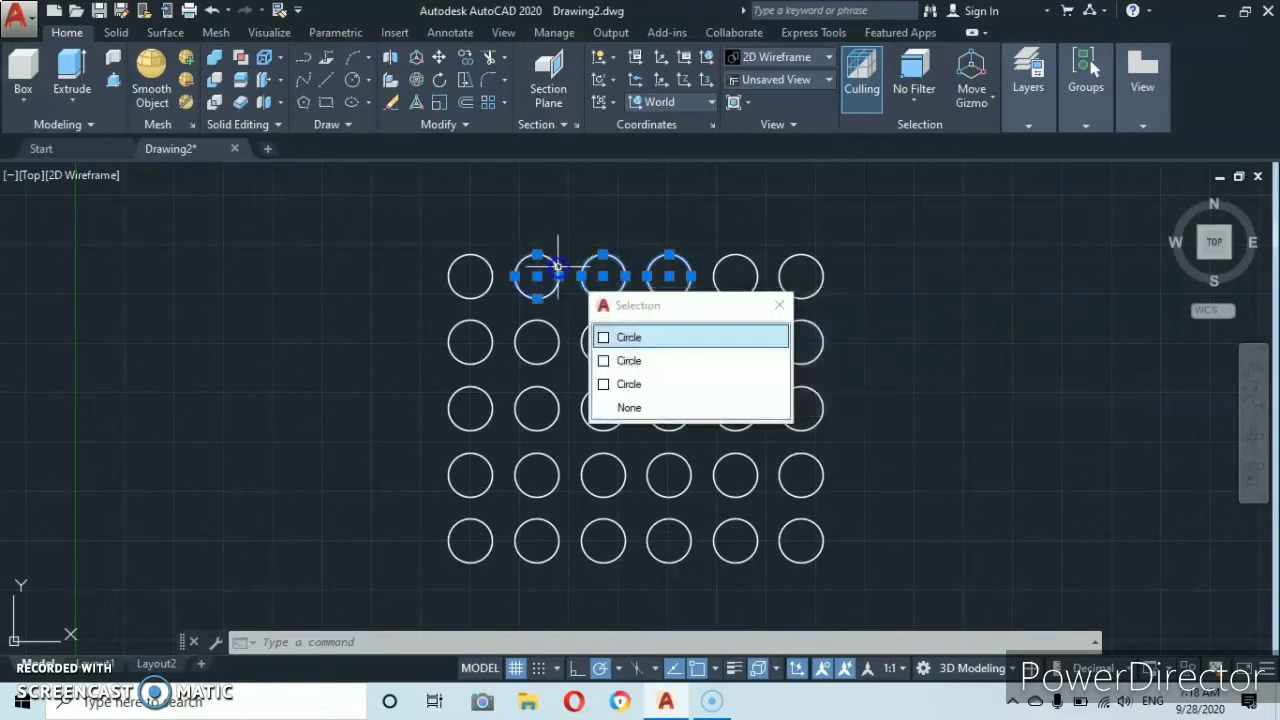
pyautogui.click(487, 262)
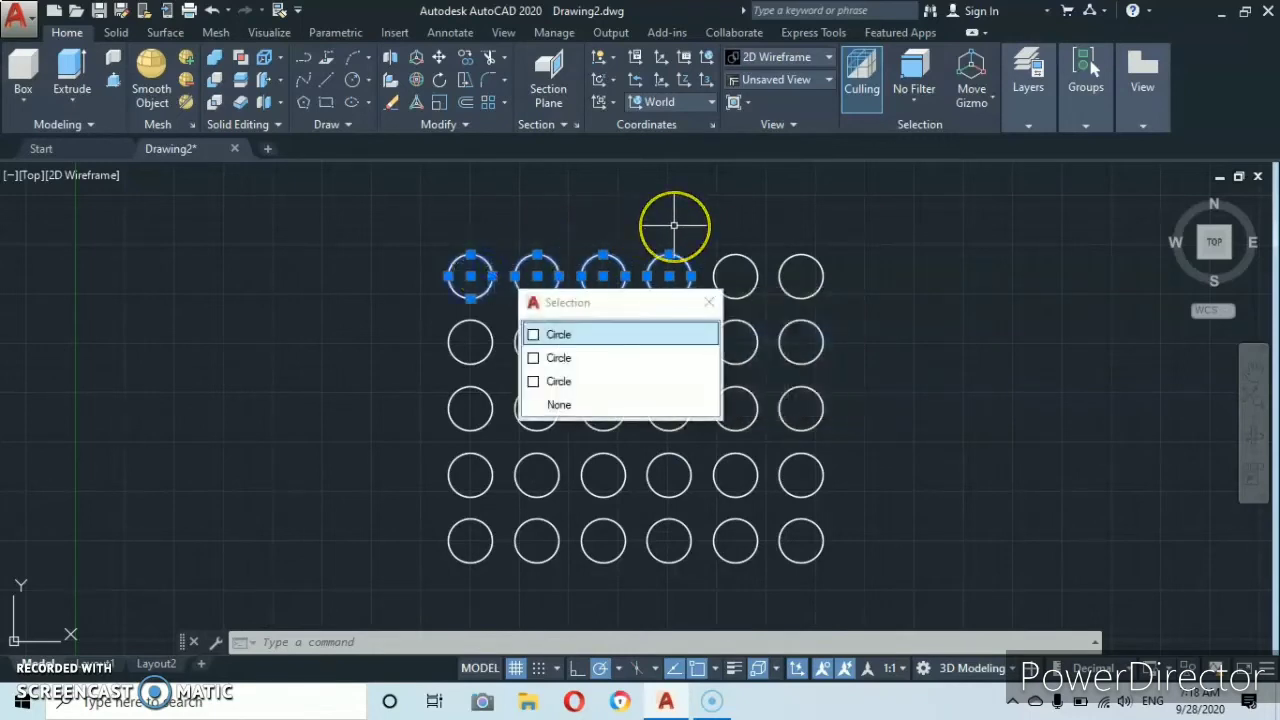
# Select all the arrayed circles with a crossing window and erase them.
pyautogui.click(835, 245)
pyautogui.click(938, 225)
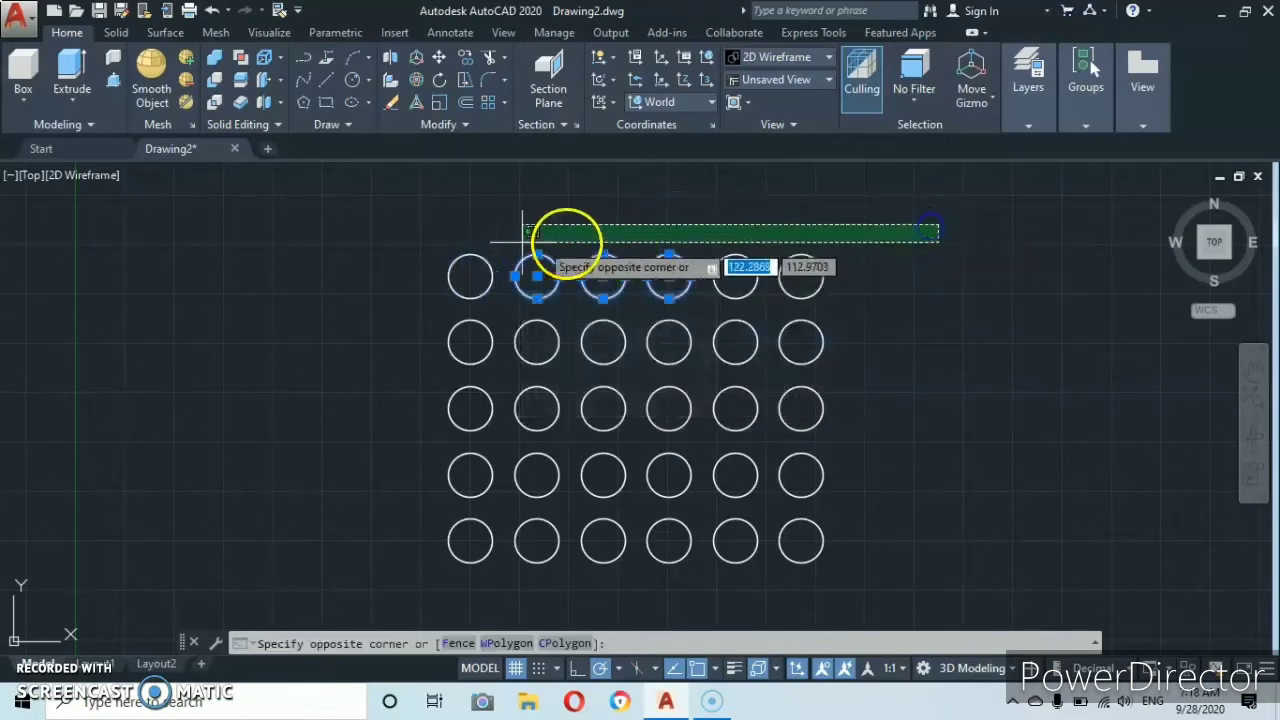
pyautogui.click(361, 600)
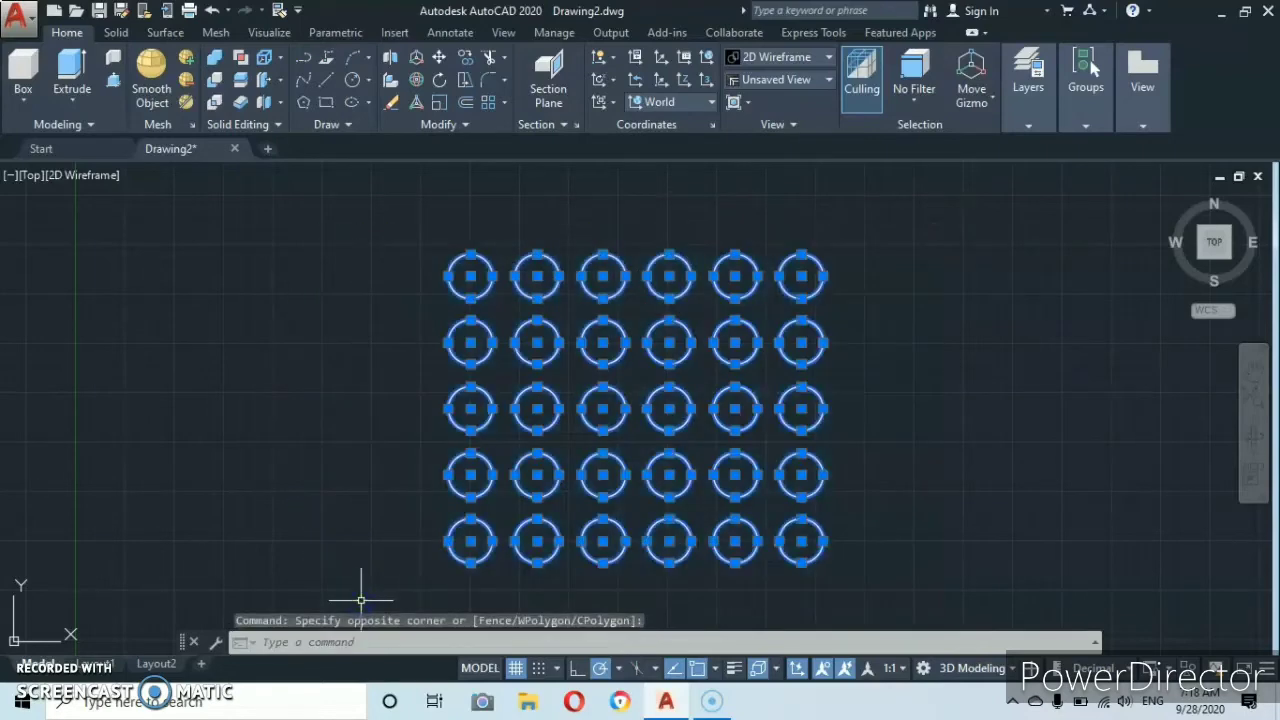
pyautogui.press('Delete')
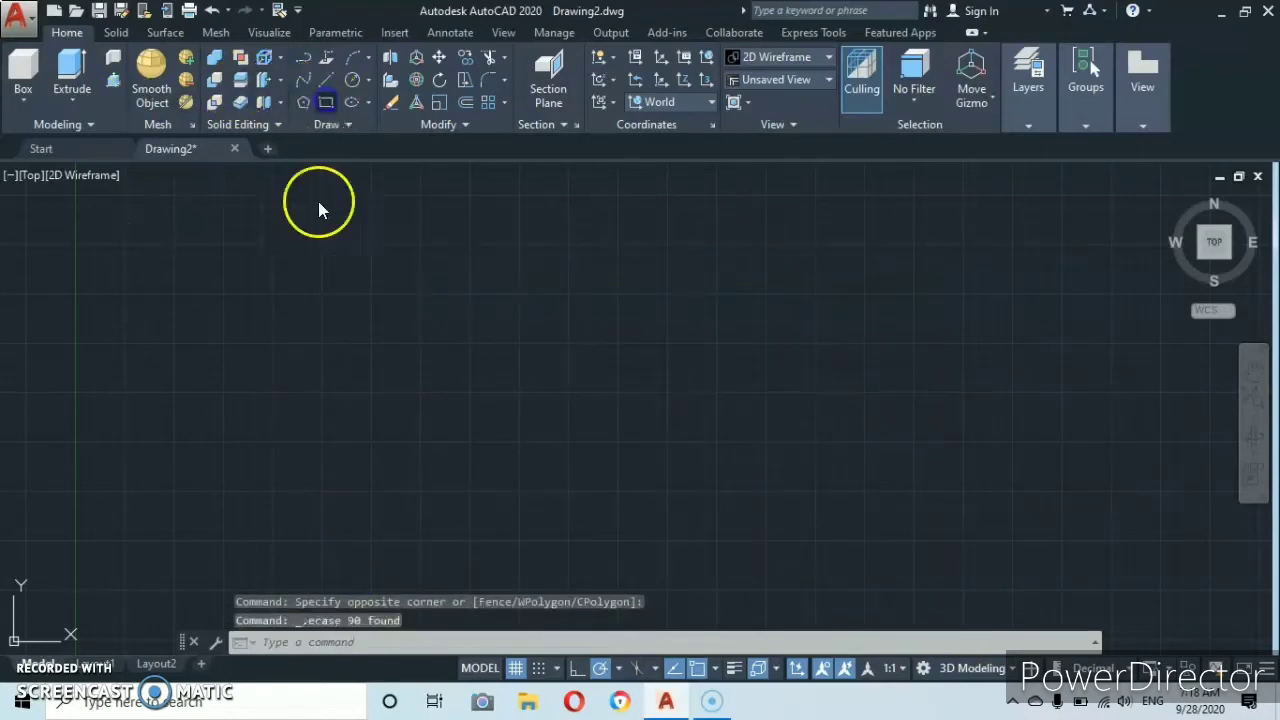
# Draw a small horizontal rectangle by two opposite corners in the empty drawing.
pyautogui.click(325, 102)
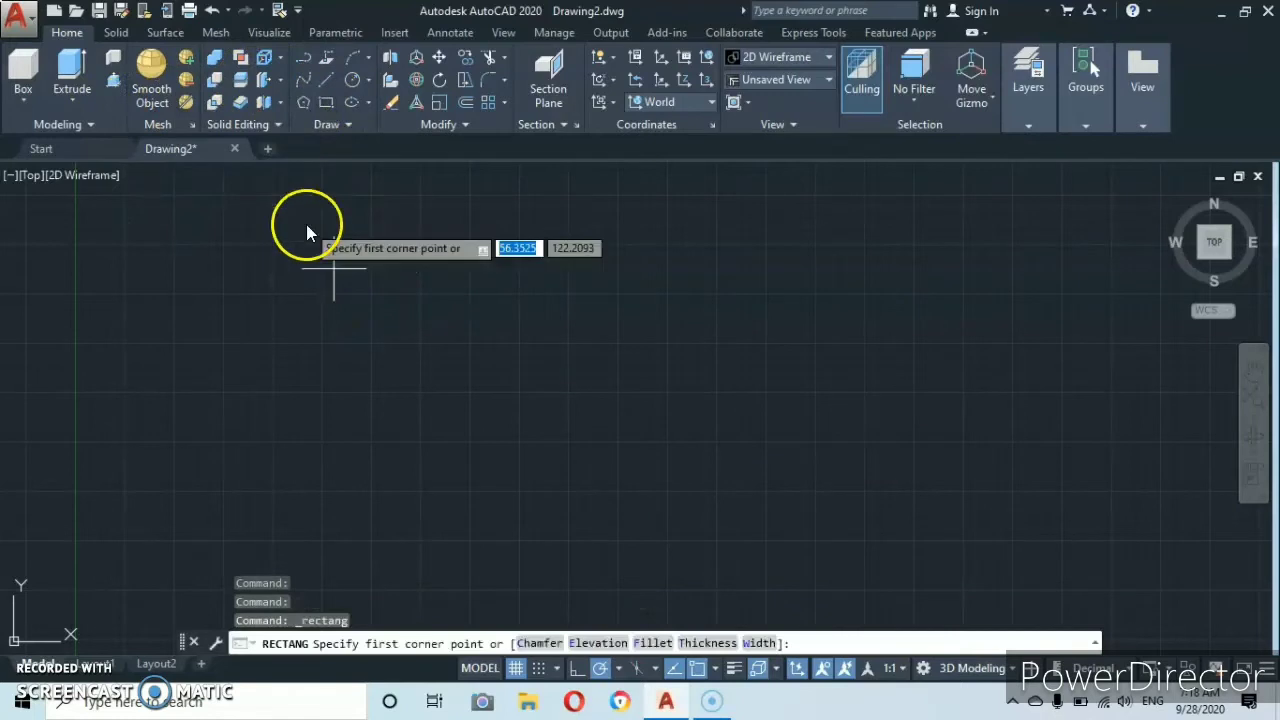
pyautogui.click(420, 444)
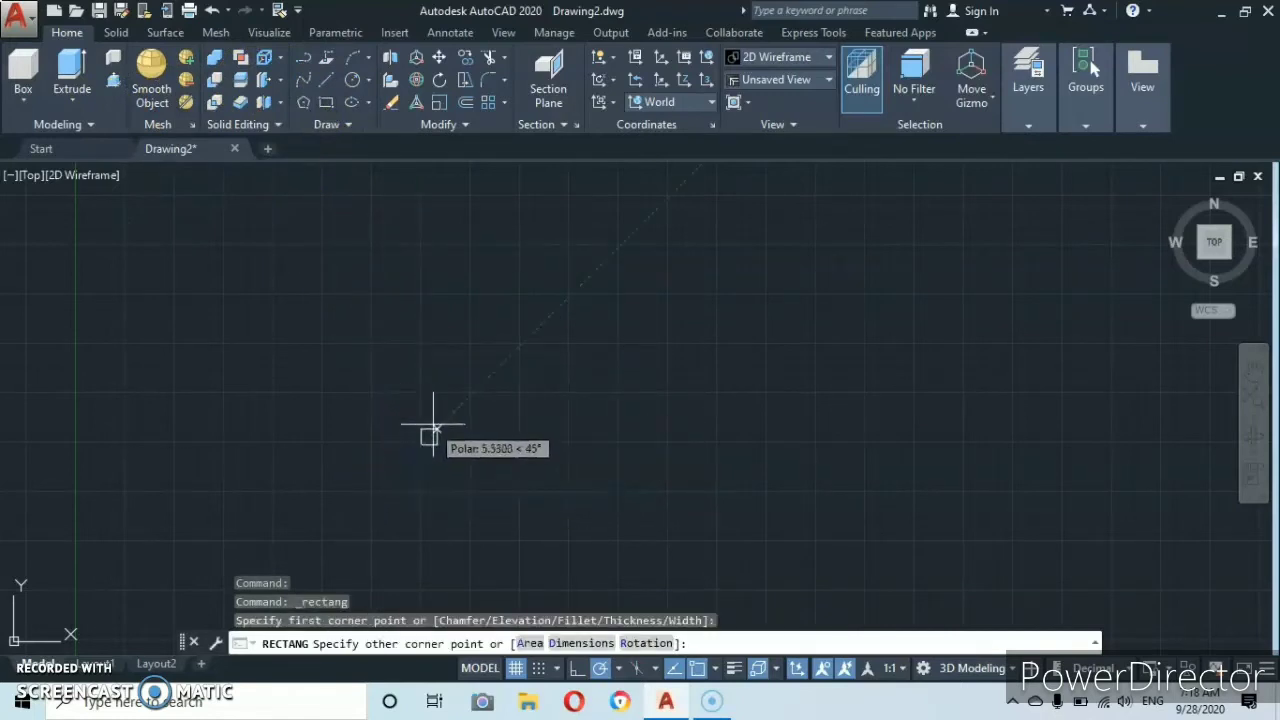
pyautogui.click(469, 423)
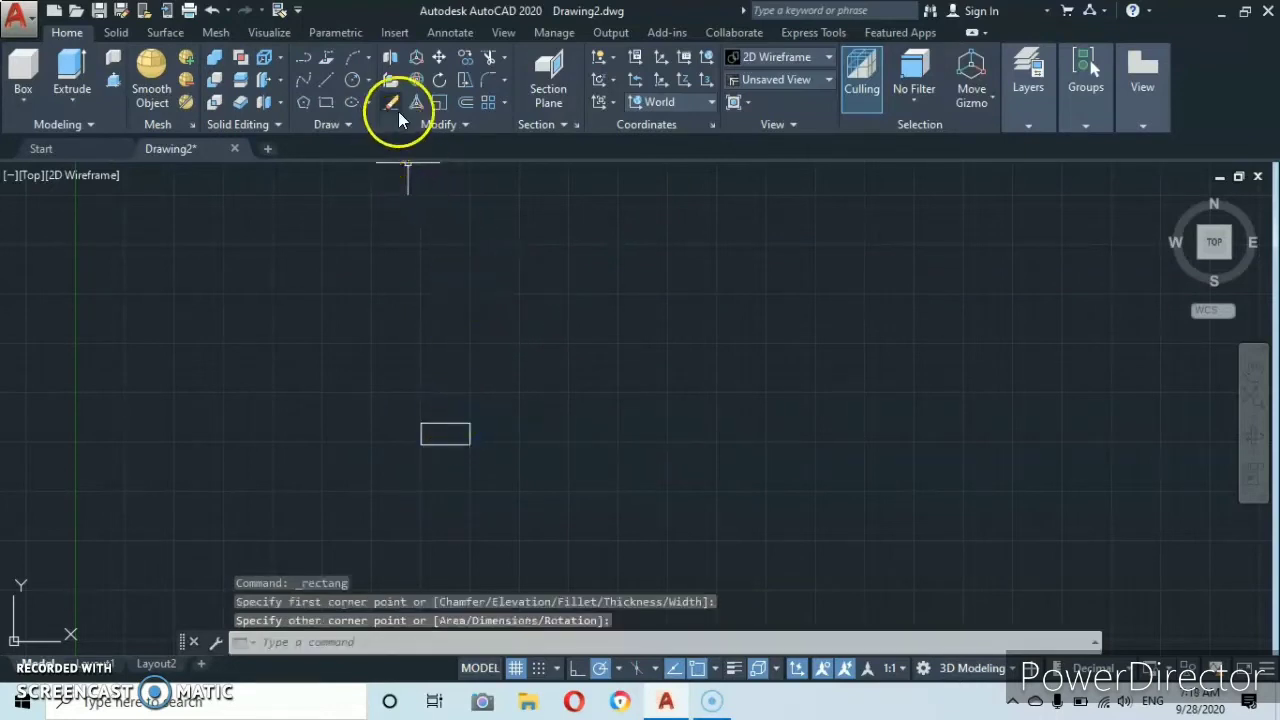
# Draw a large circle centred beside the rectangle, with its radius reaching to the middle of the rectangle.
pyautogui.click(348, 80)
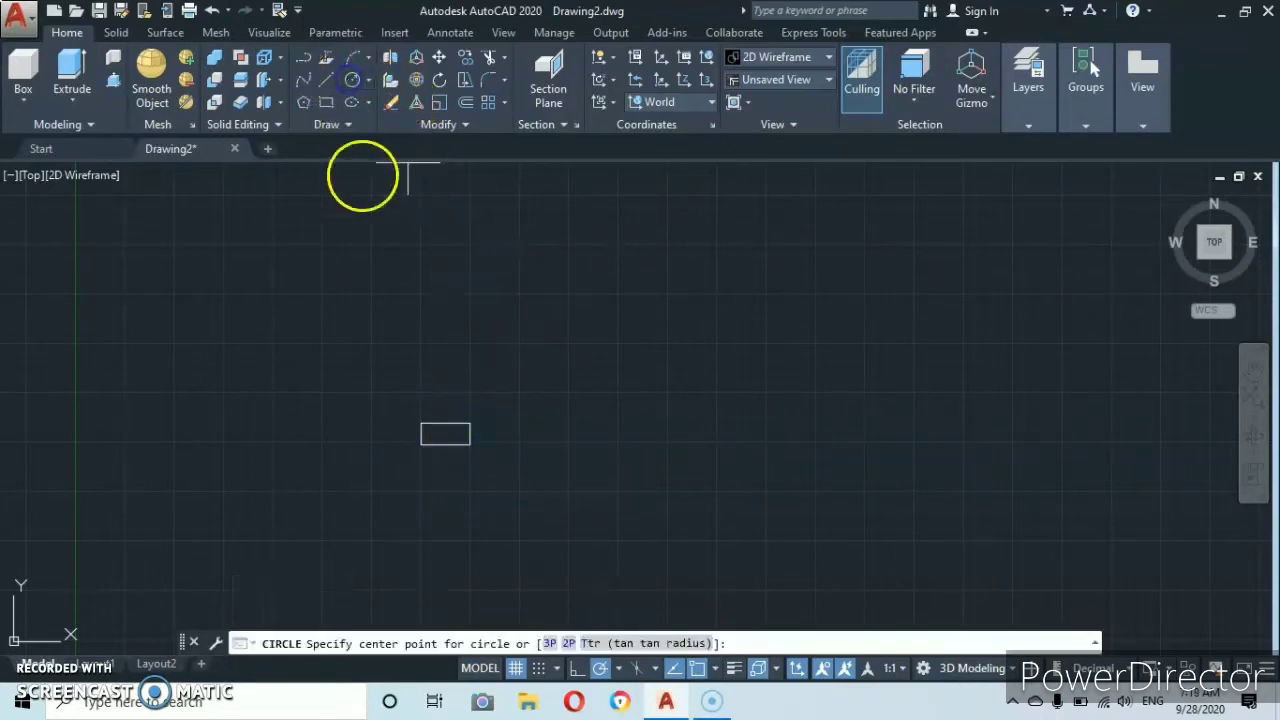
pyautogui.click(617, 391)
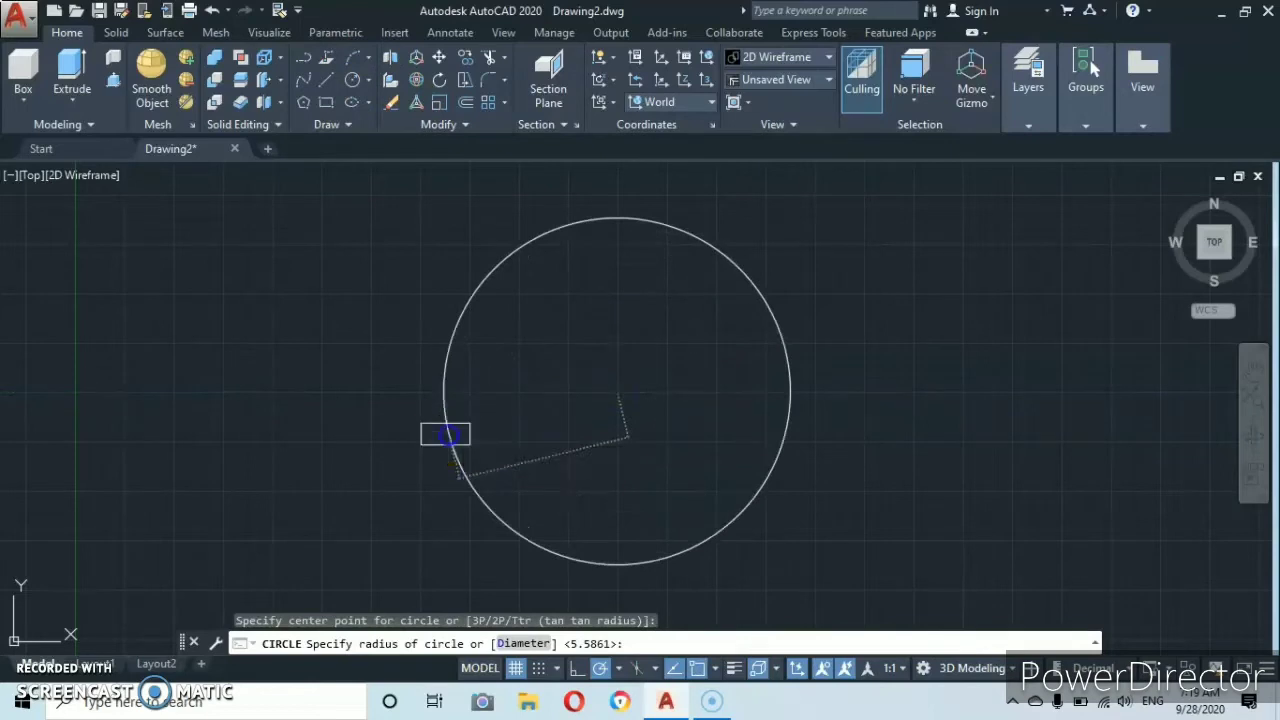
pyautogui.click(450, 434)
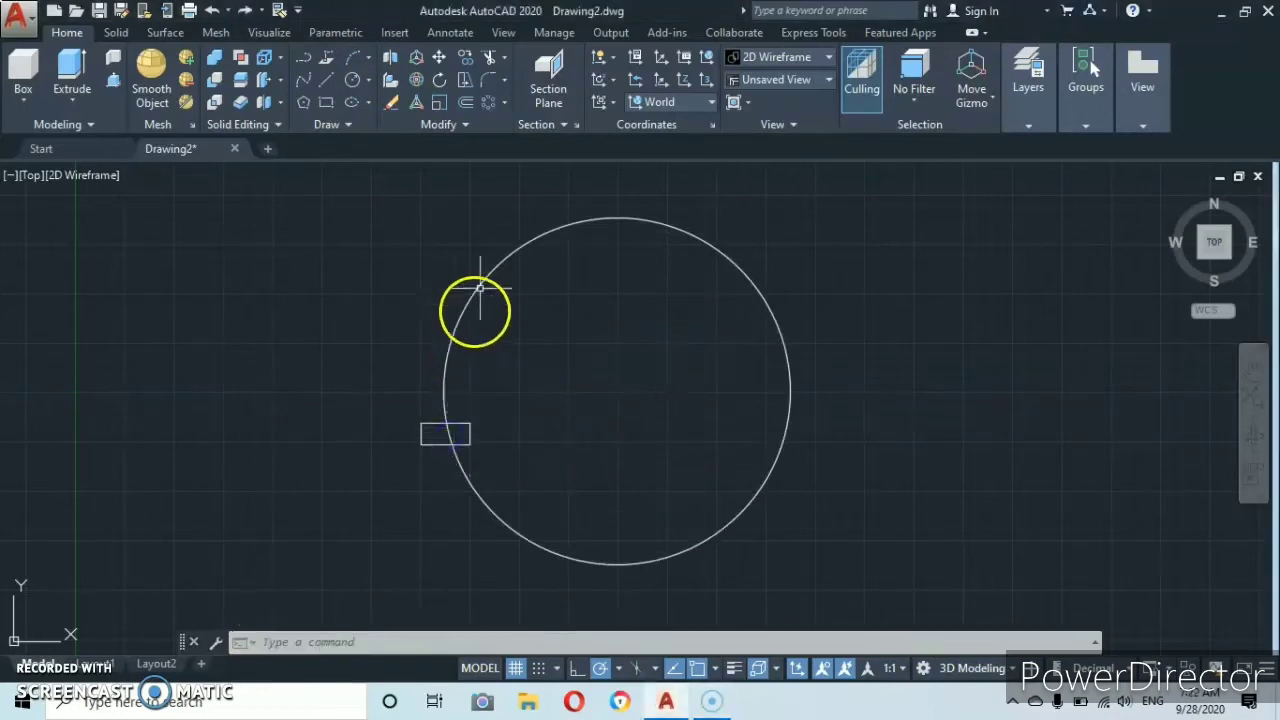
# Create a polar array of the small rectangle around the centre of the large circle.
pyautogui.click(505, 104)
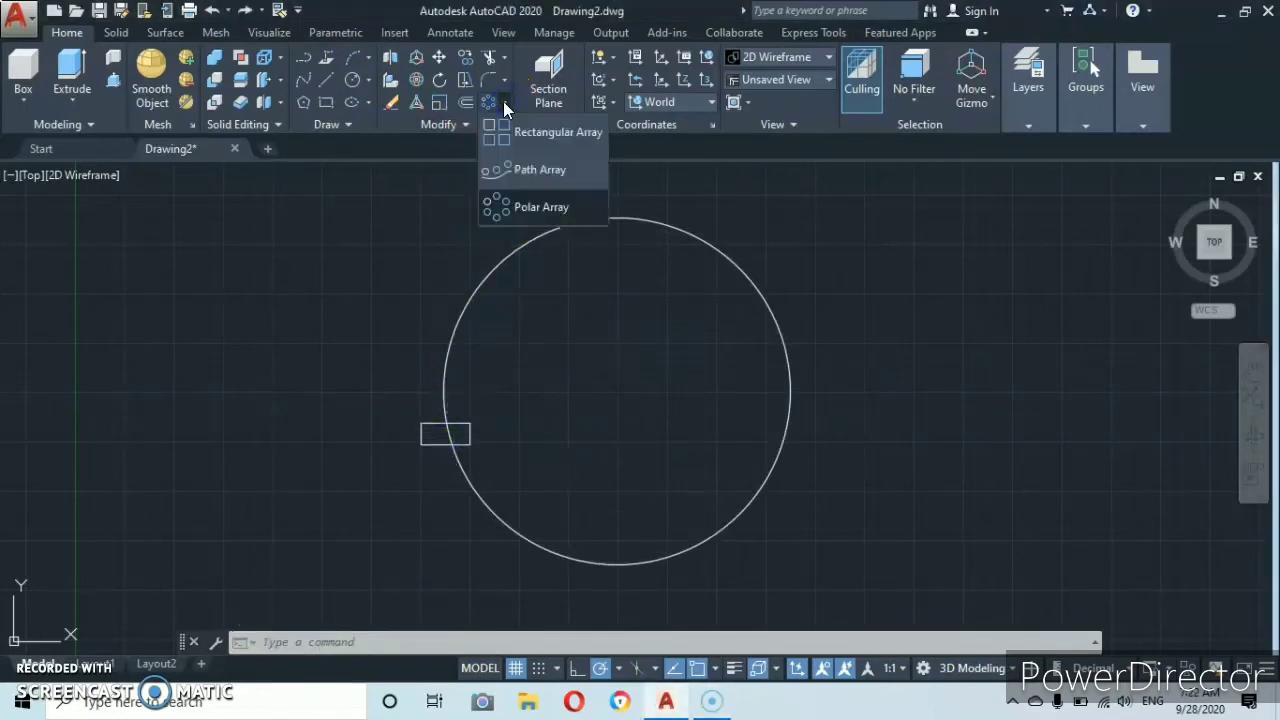
pyautogui.click(513, 207)
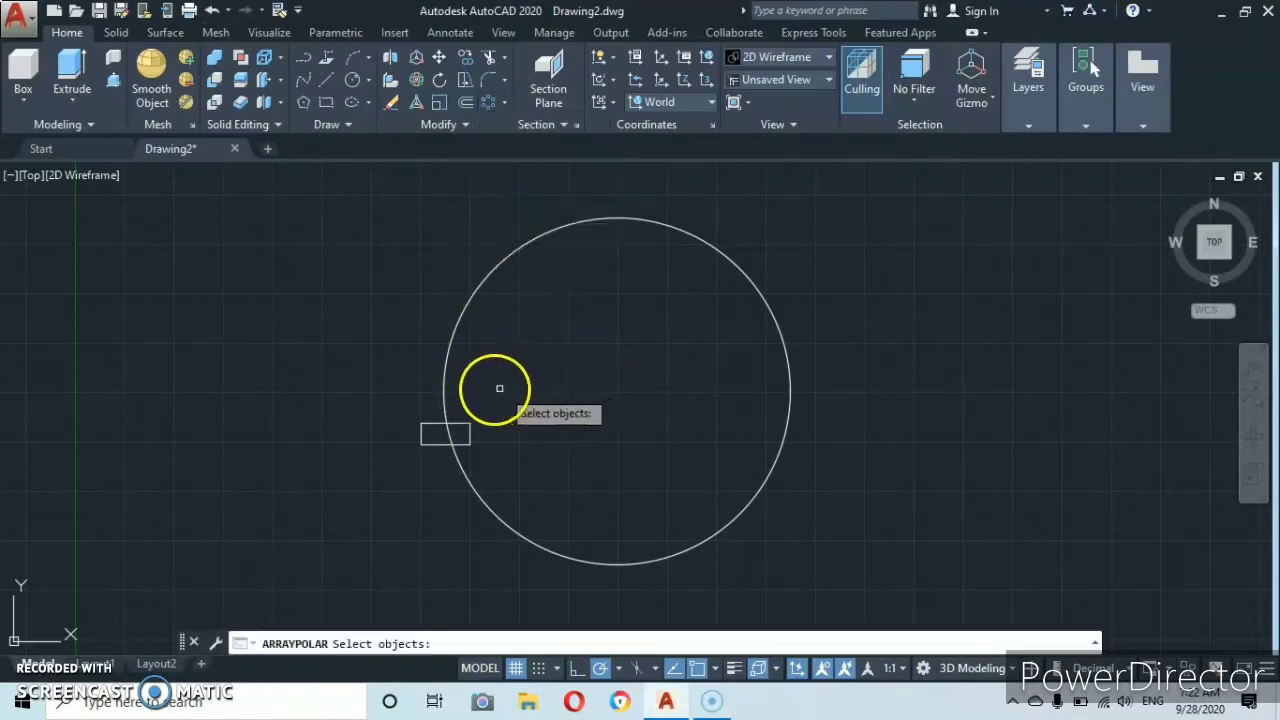
pyautogui.click(462, 424)
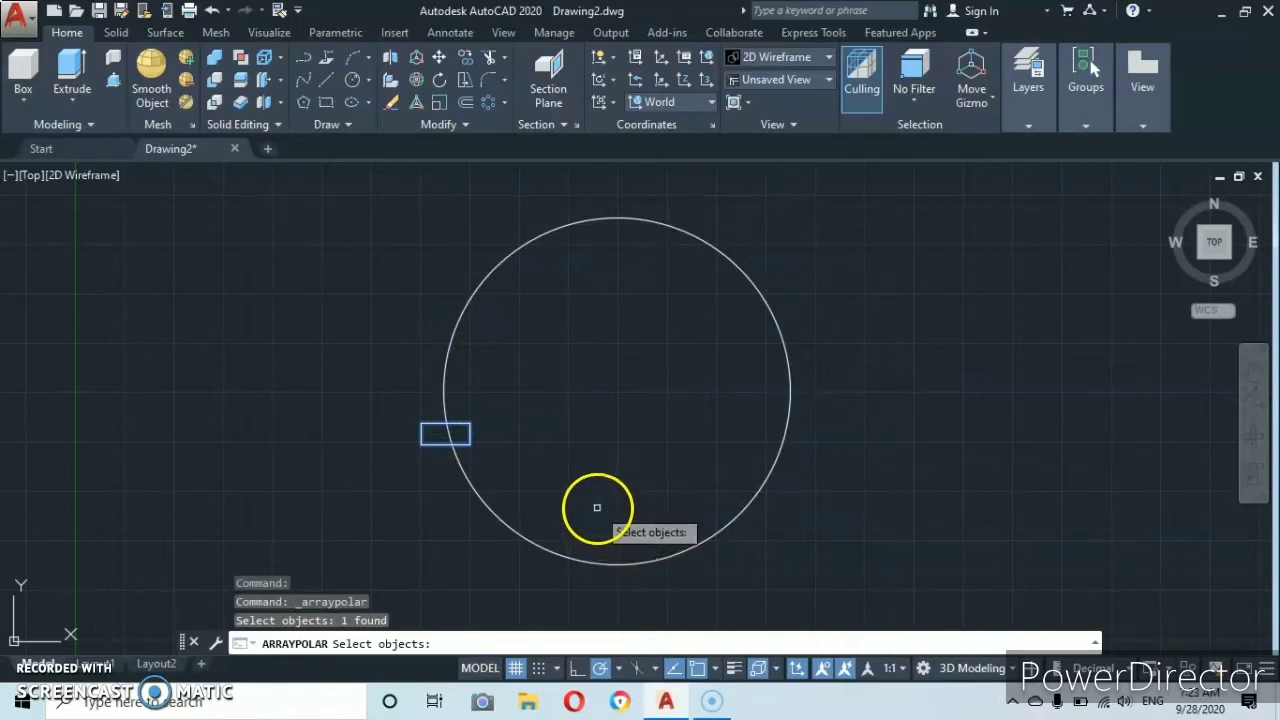
pyautogui.press('Return')
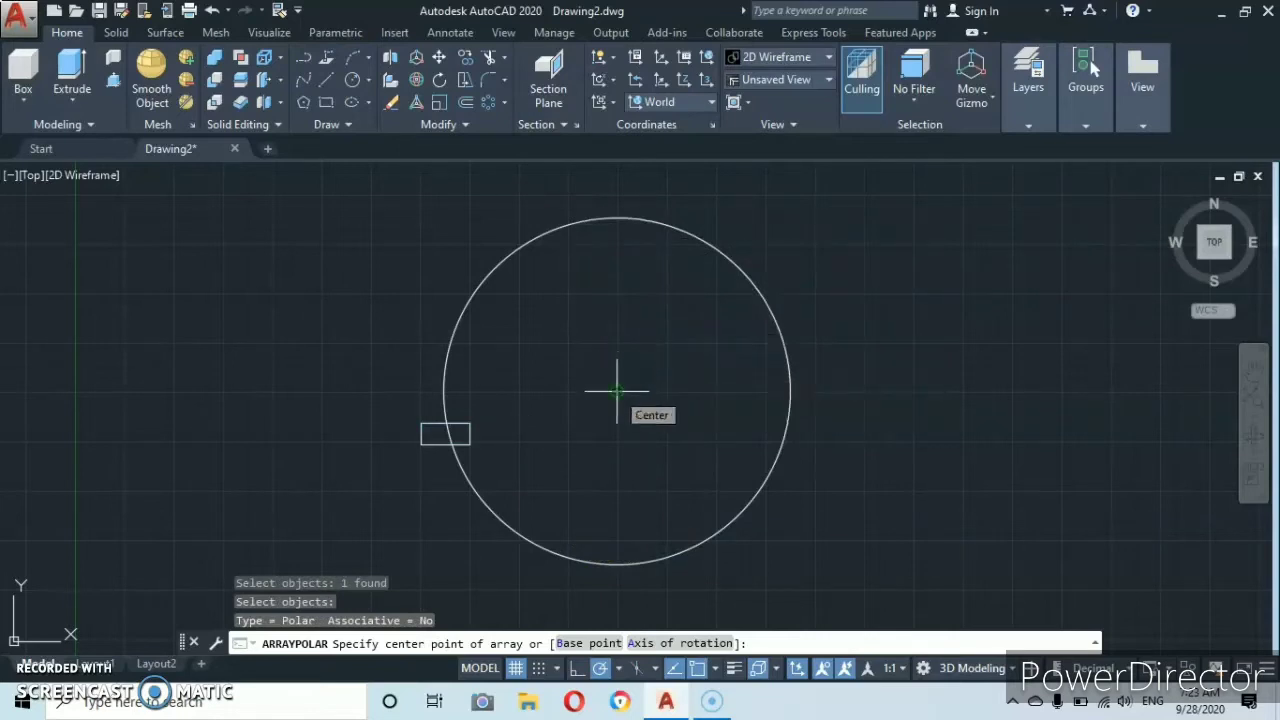
pyautogui.click(617, 392)
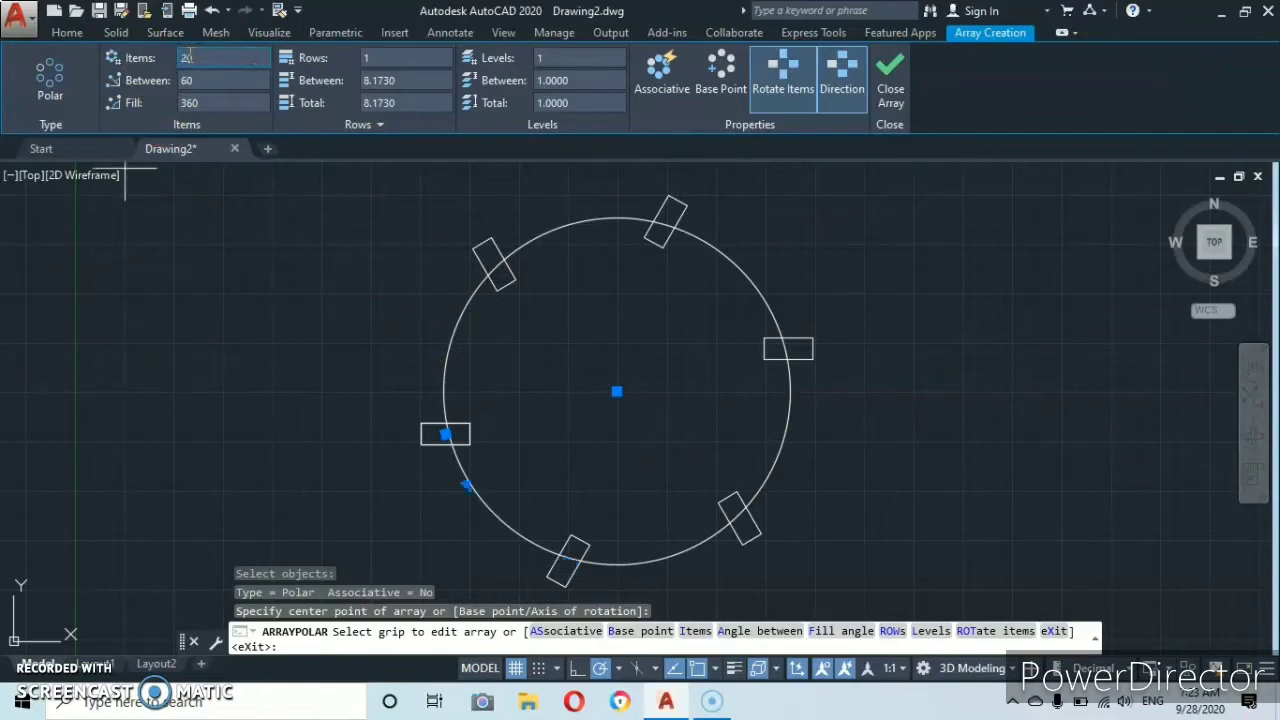
# Set the number of items in the polar array to 20.
pyautogui.click(188, 58)
pyautogui.write('20')
pyautogui.press('Return')
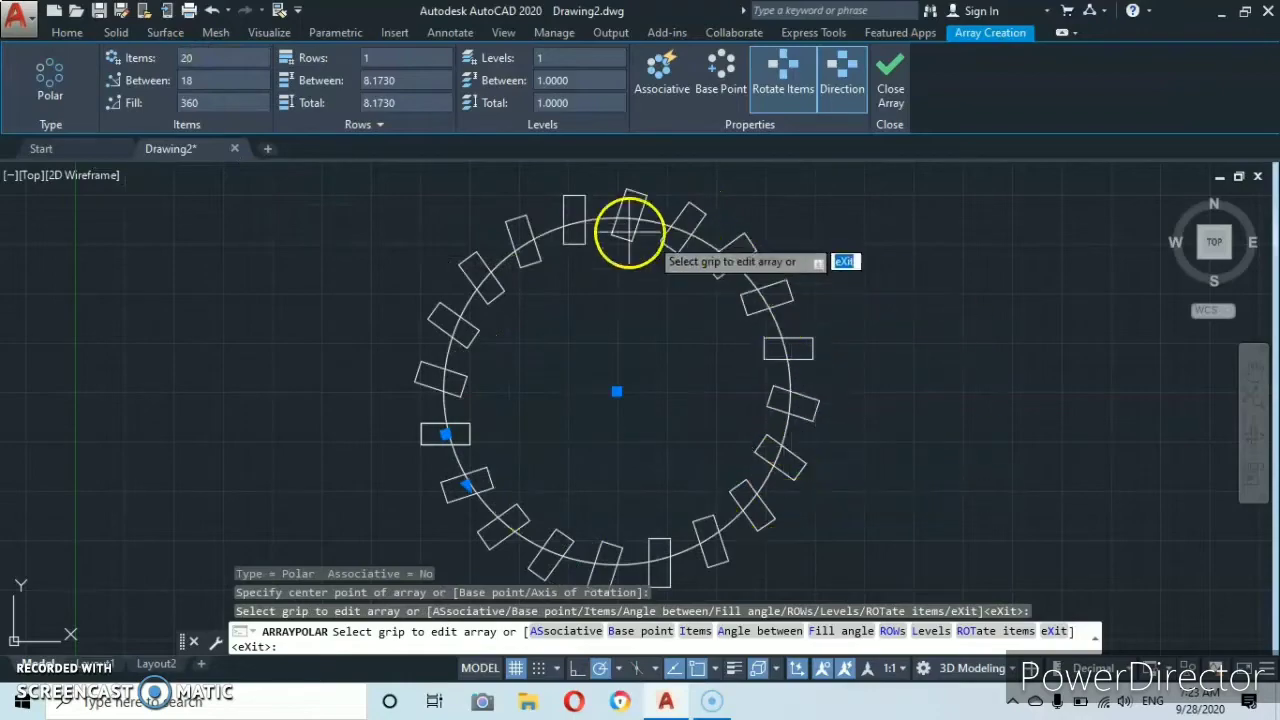
# Set the angle between the array items first to 15 and finally to 18 degrees.
pyautogui.moveTo(480, 400); pyautogui.dragTo(358, 405, button='middle')
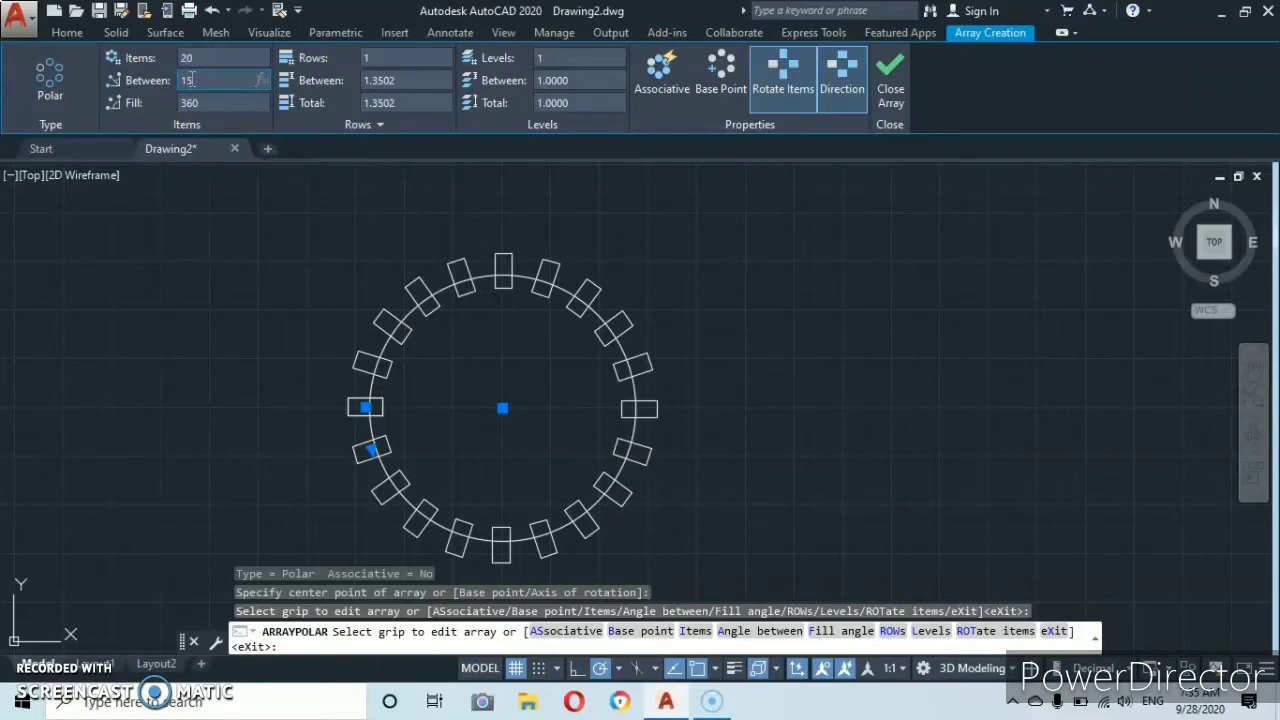
pyautogui.press('Return')
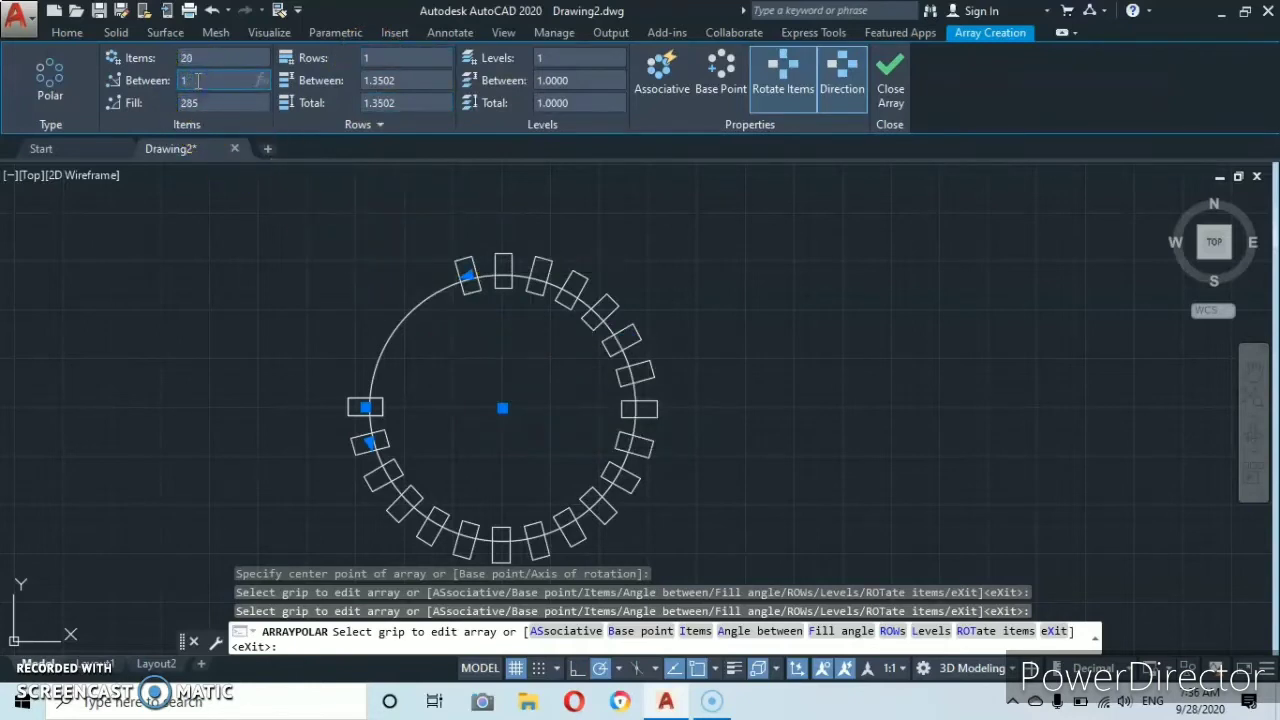
pyautogui.press('Return')
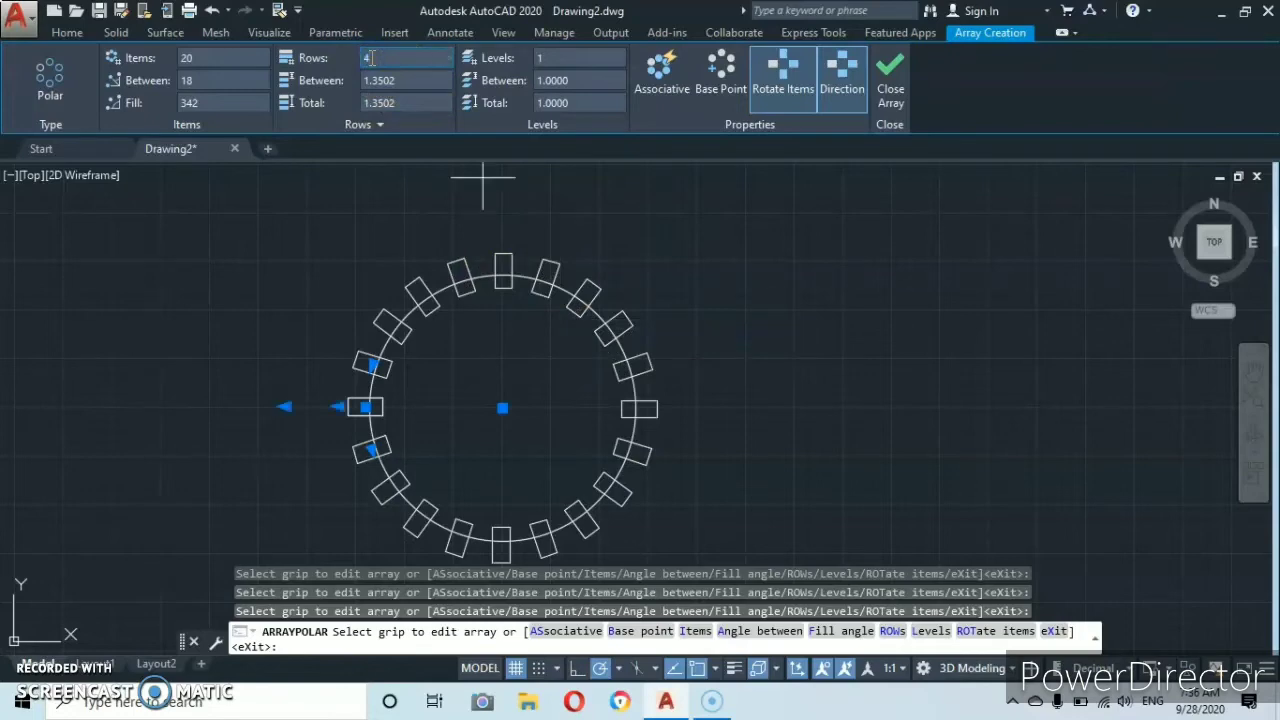
# Give the polar array 4 rows and set the distance between the rows to 4.
pyautogui.press('Return')
pyautogui.scroll(-2, 543, 277)
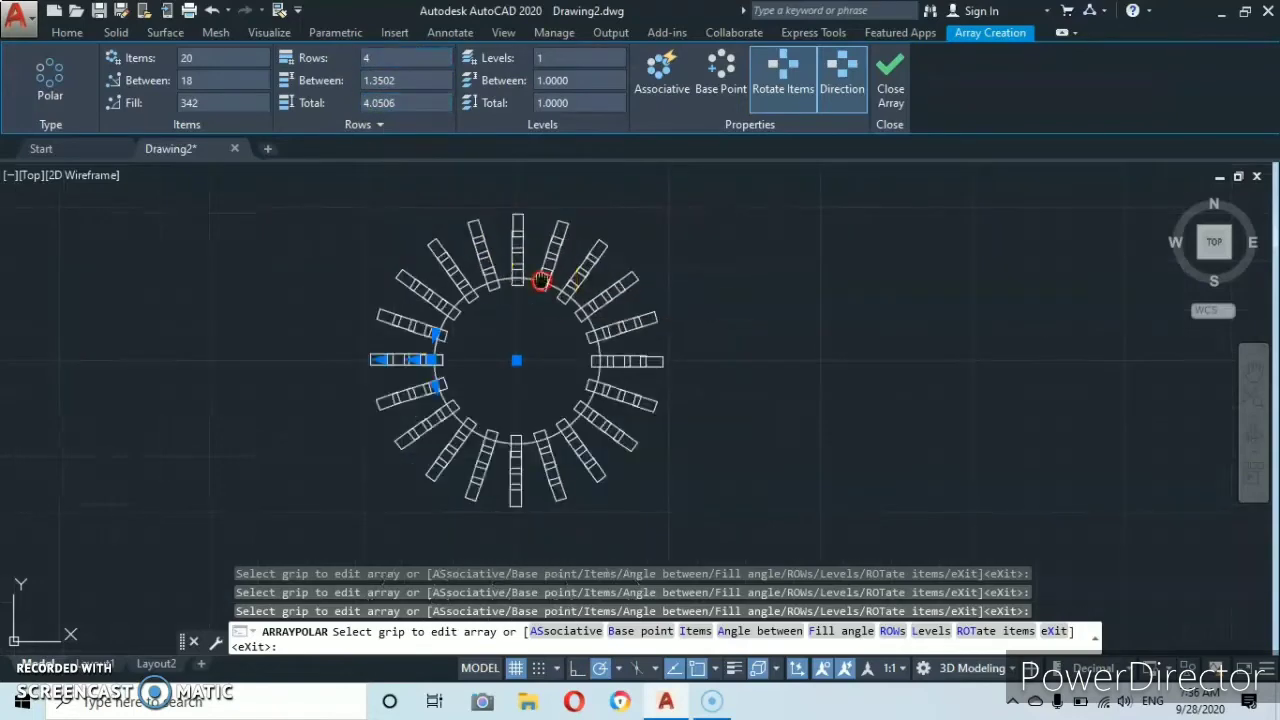
pyautogui.scroll(2, 530, 385)
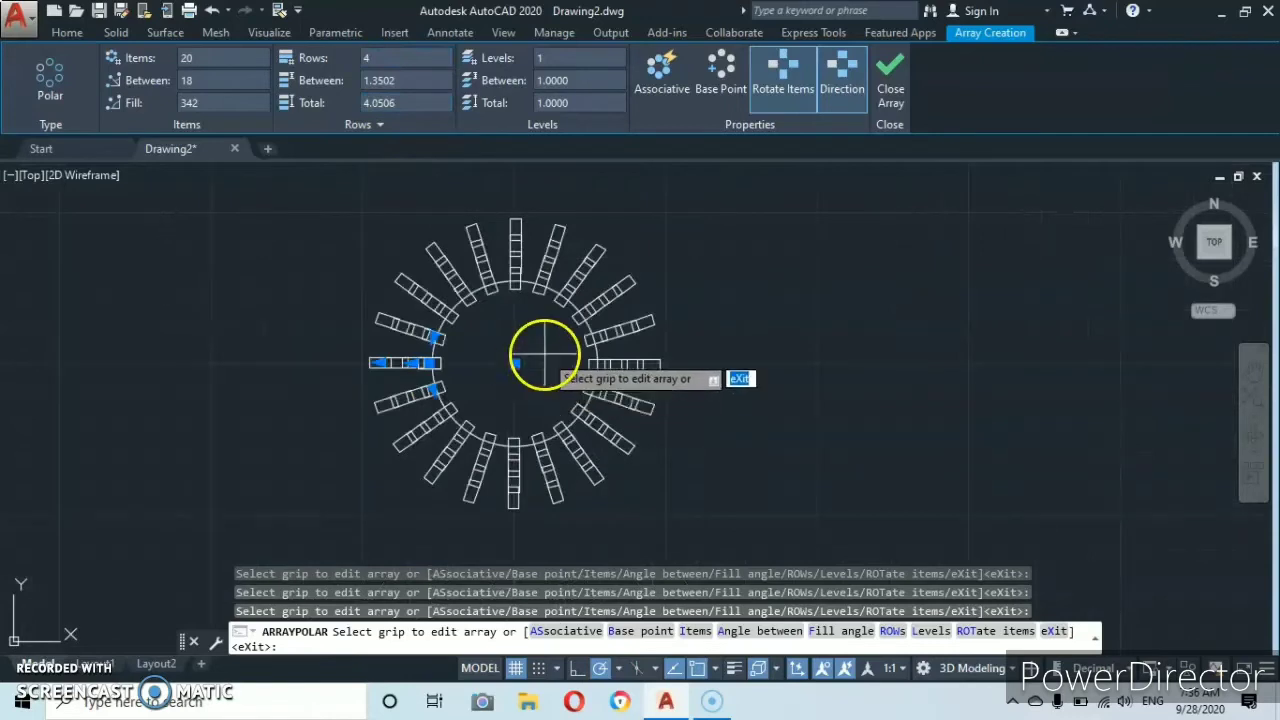
pyautogui.scroll(2, 543, 349)
pyautogui.moveTo(551, 357); pyautogui.dragTo(582, 369, button='middle')
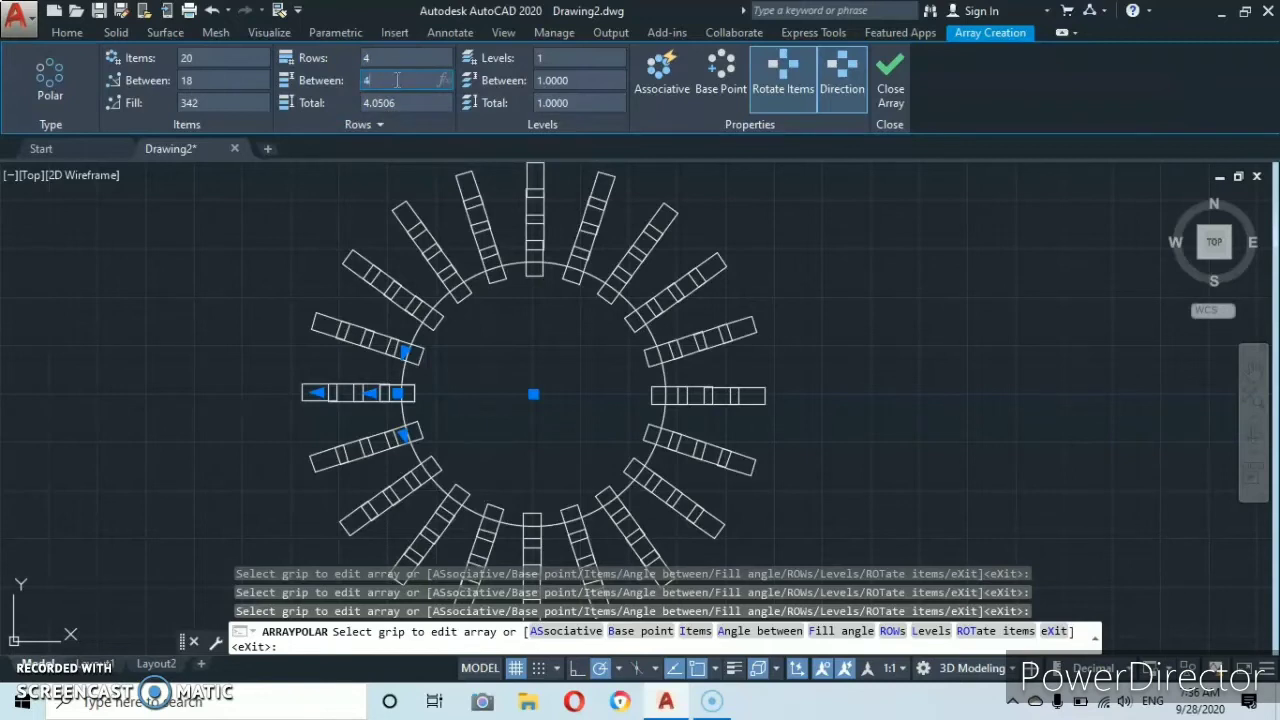
pyautogui.press('Return')
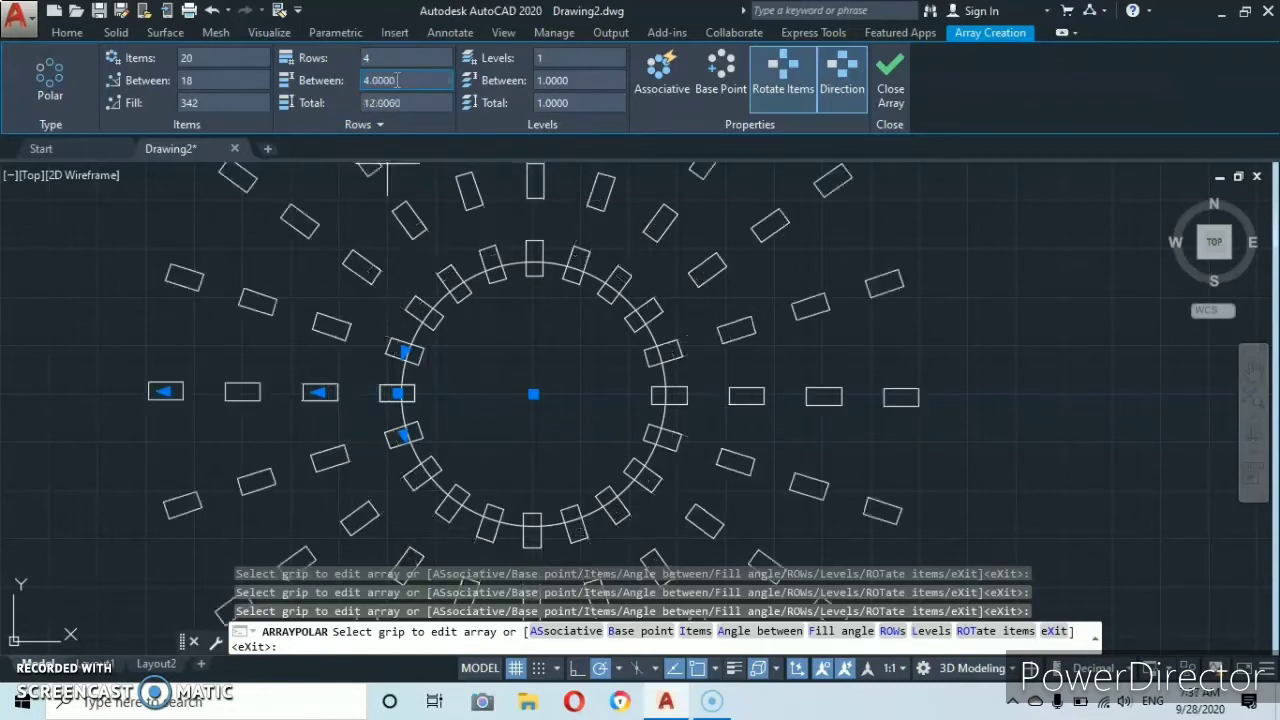
# Give the polar array 2 levels and set the distance between the levels to 10.
pyautogui.scroll(-1, 626, 342)
pyautogui.moveTo(626, 342); pyautogui.dragTo(637, 290, button='middle')
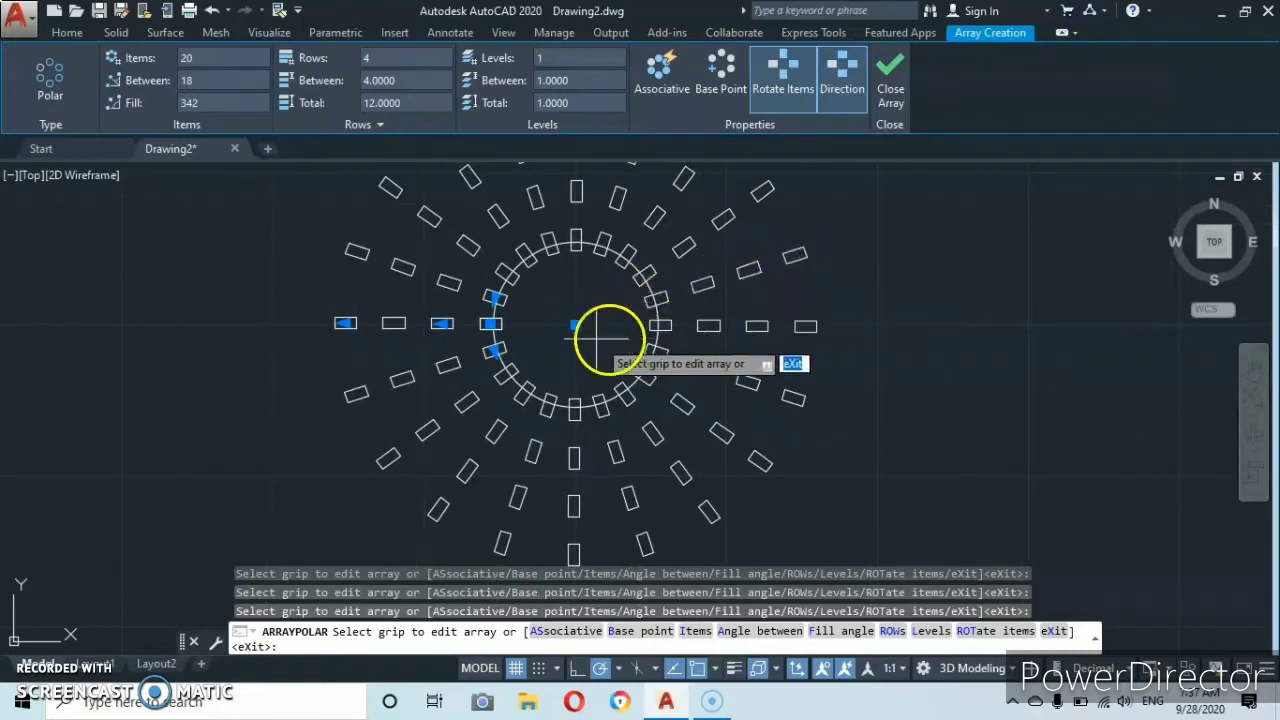
pyautogui.moveTo(566, 290); pyautogui.dragTo(560, 333, button='middle')
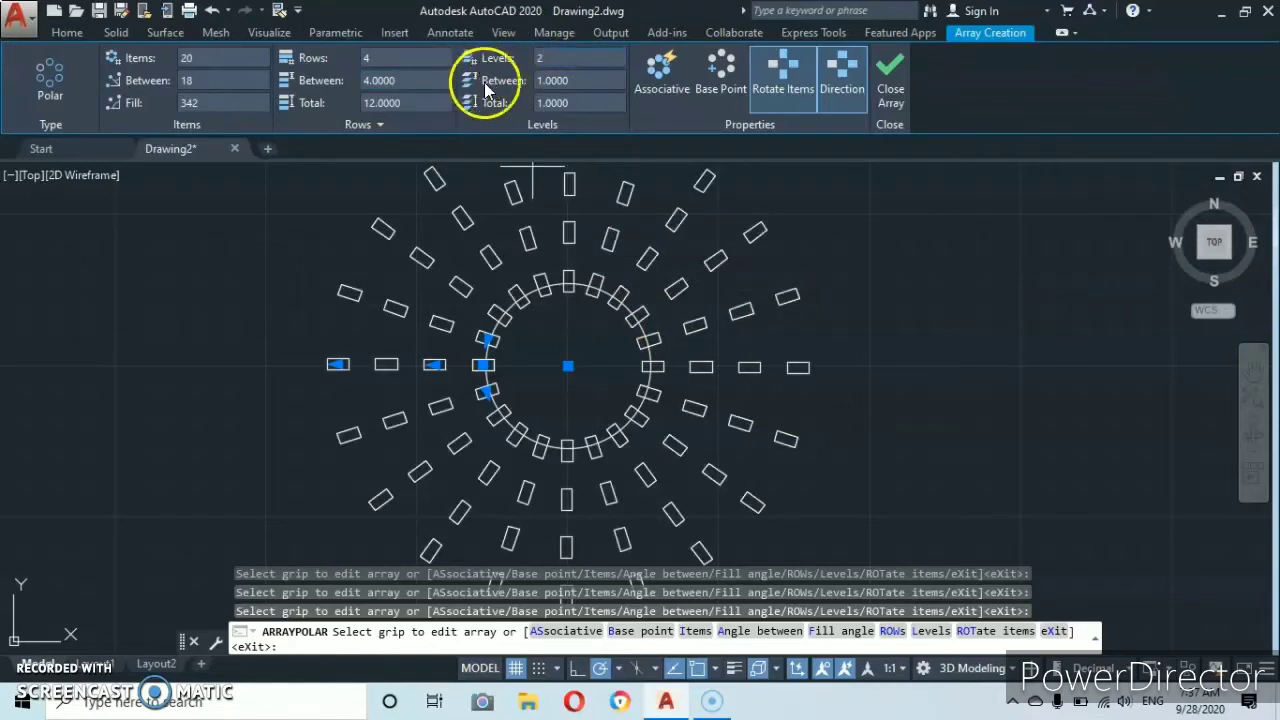
pyautogui.click(558, 80)
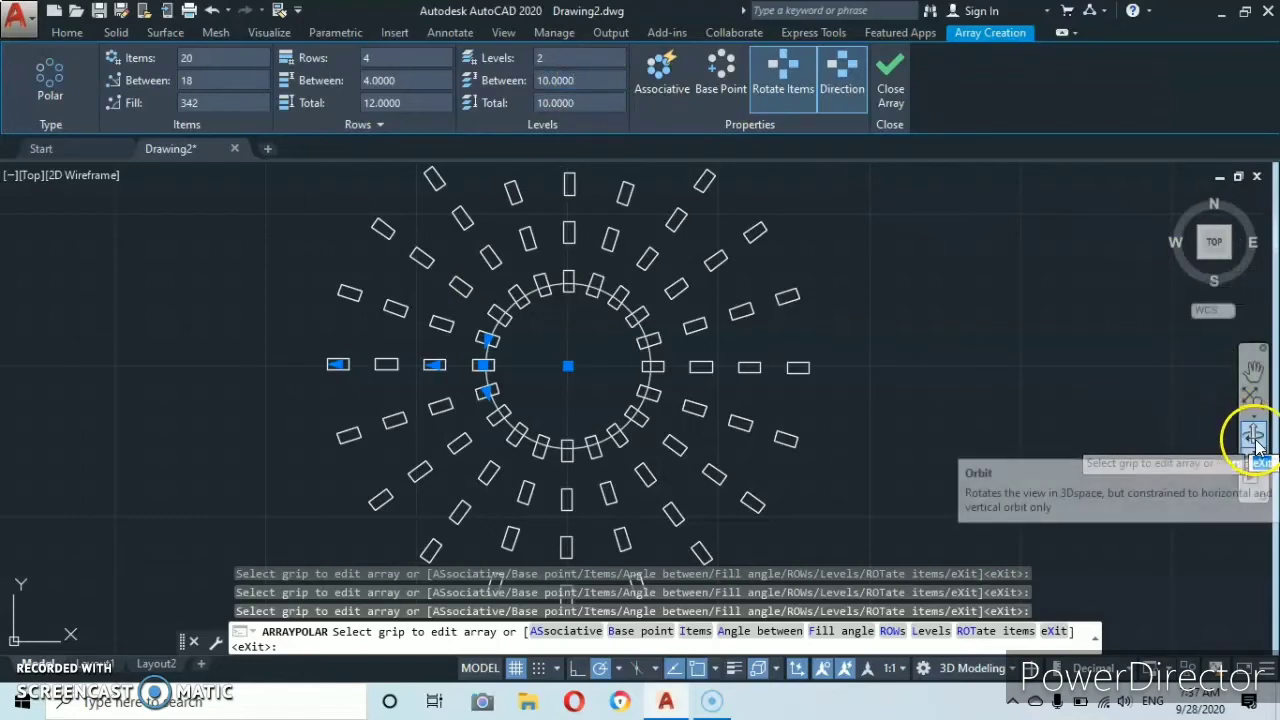
# View the polar array in 3D from a corner and orbit around it to examine both levels.
pyautogui.click(1170, 198)
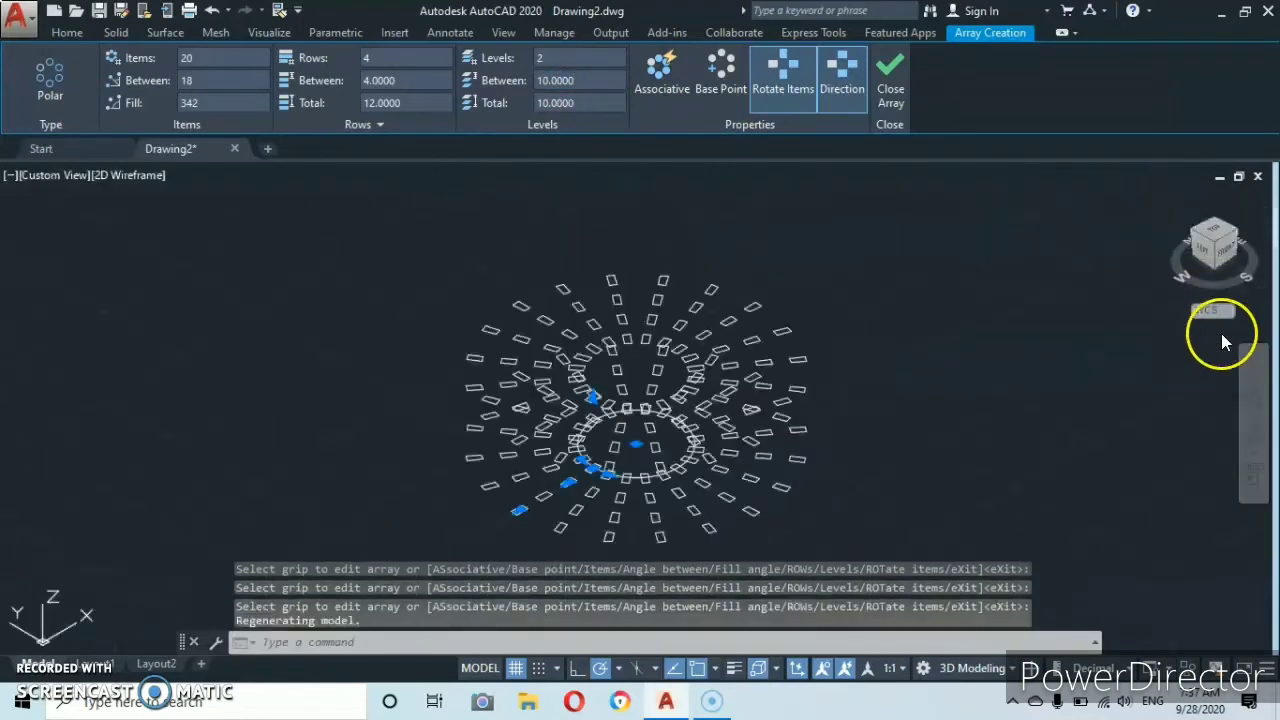
pyautogui.click(1251, 432)
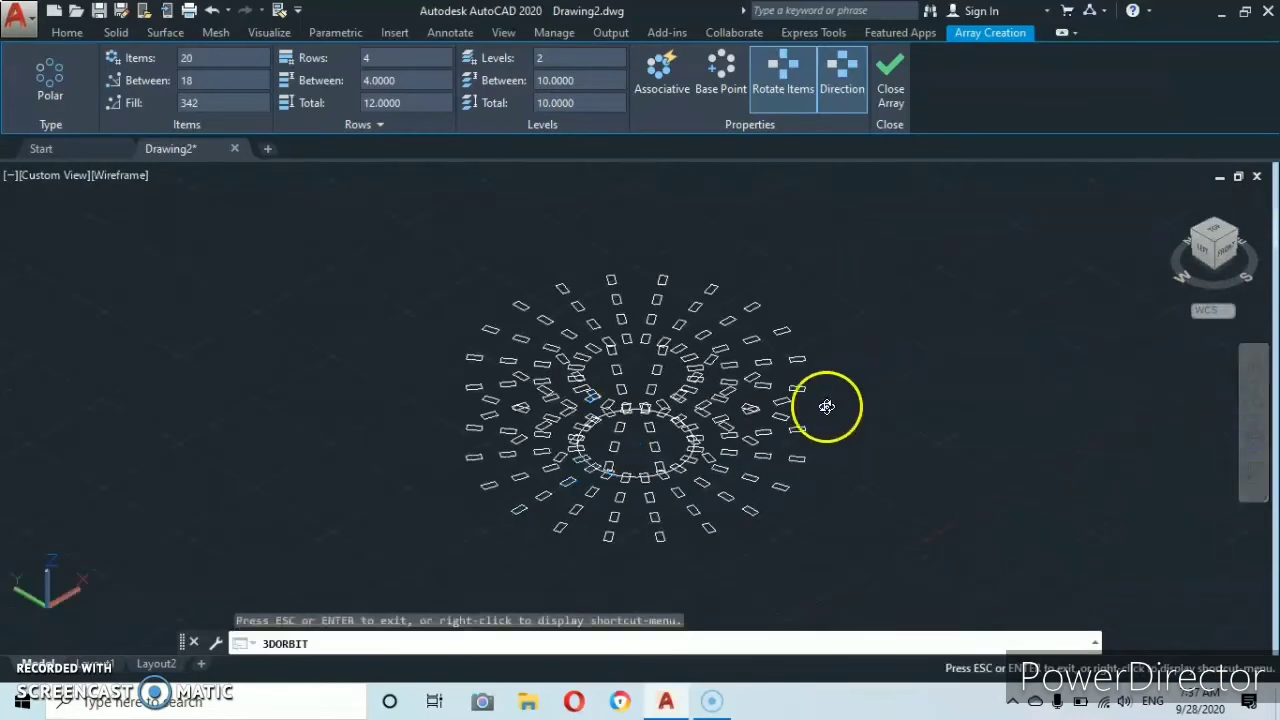
pyautogui.moveTo(734, 477); pyautogui.dragTo(779, 530)
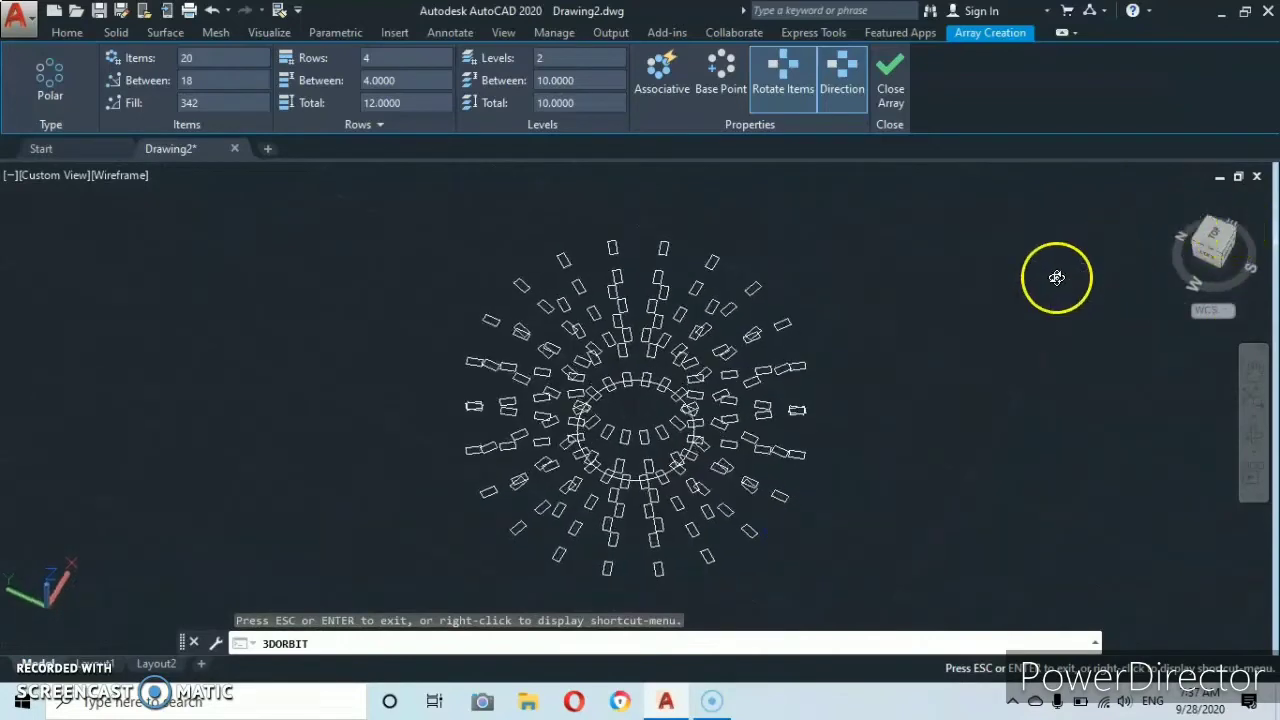
pyautogui.rightClick(1005, 326)
pyautogui.click(1045, 336)
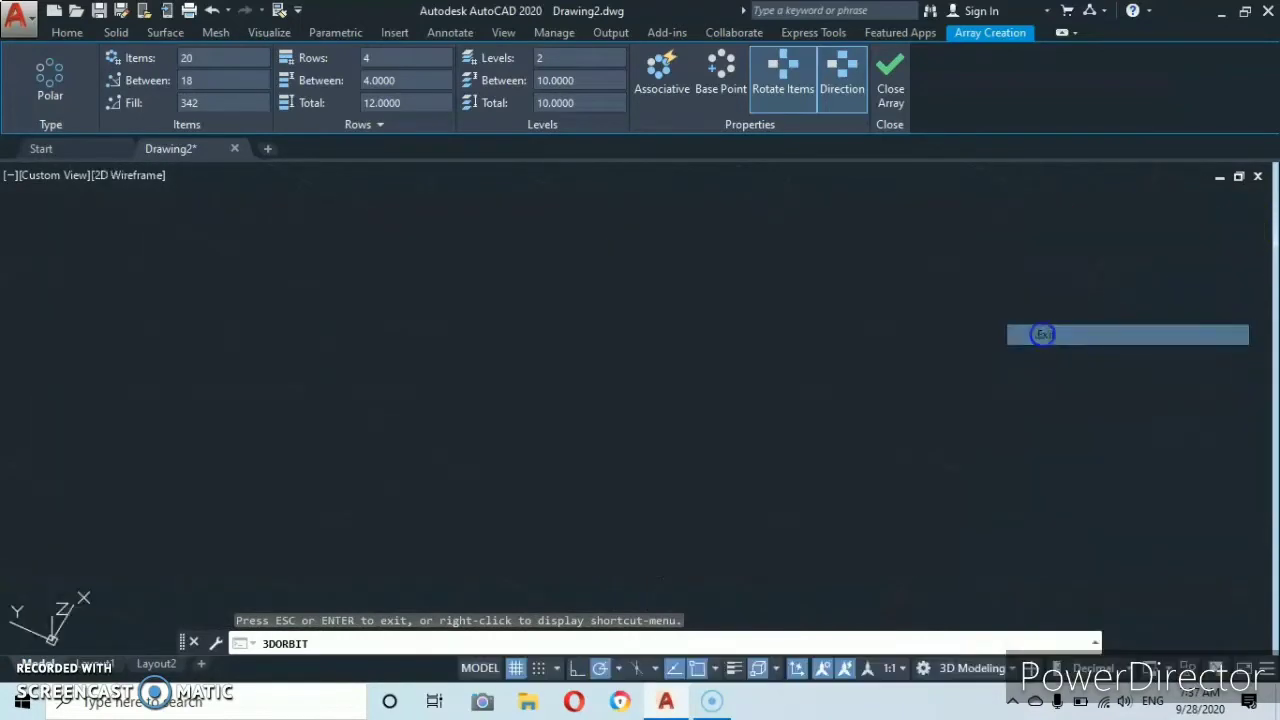
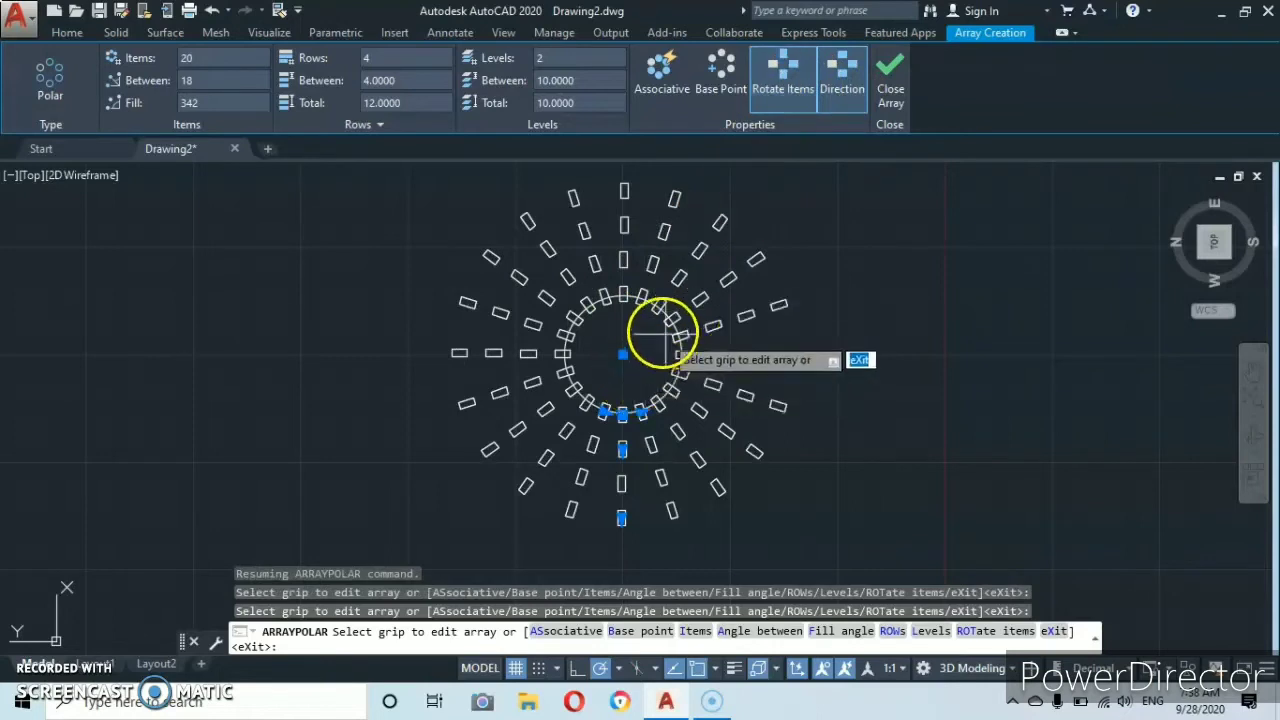
# Toggle the Rotate Items option of the polar array off and back on twice to compare the rectangles' orientation.
pyautogui.scroll(2, 730, 350)
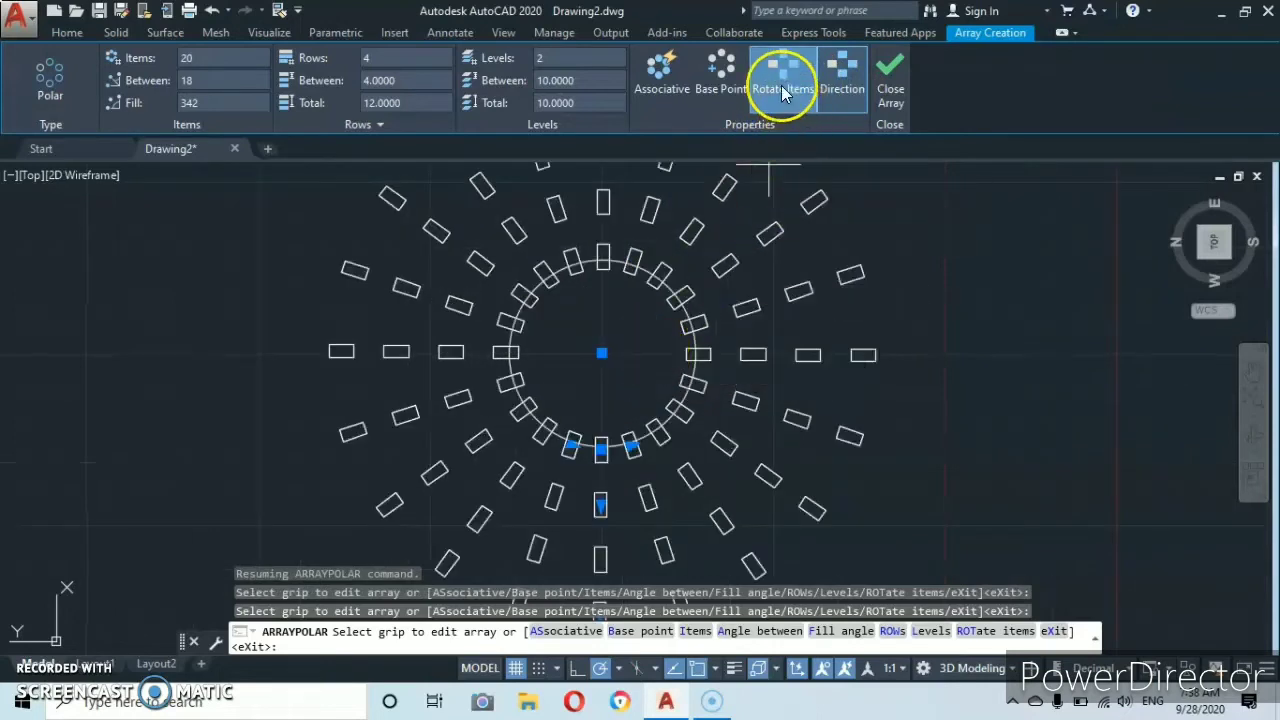
pyautogui.click(783, 90)
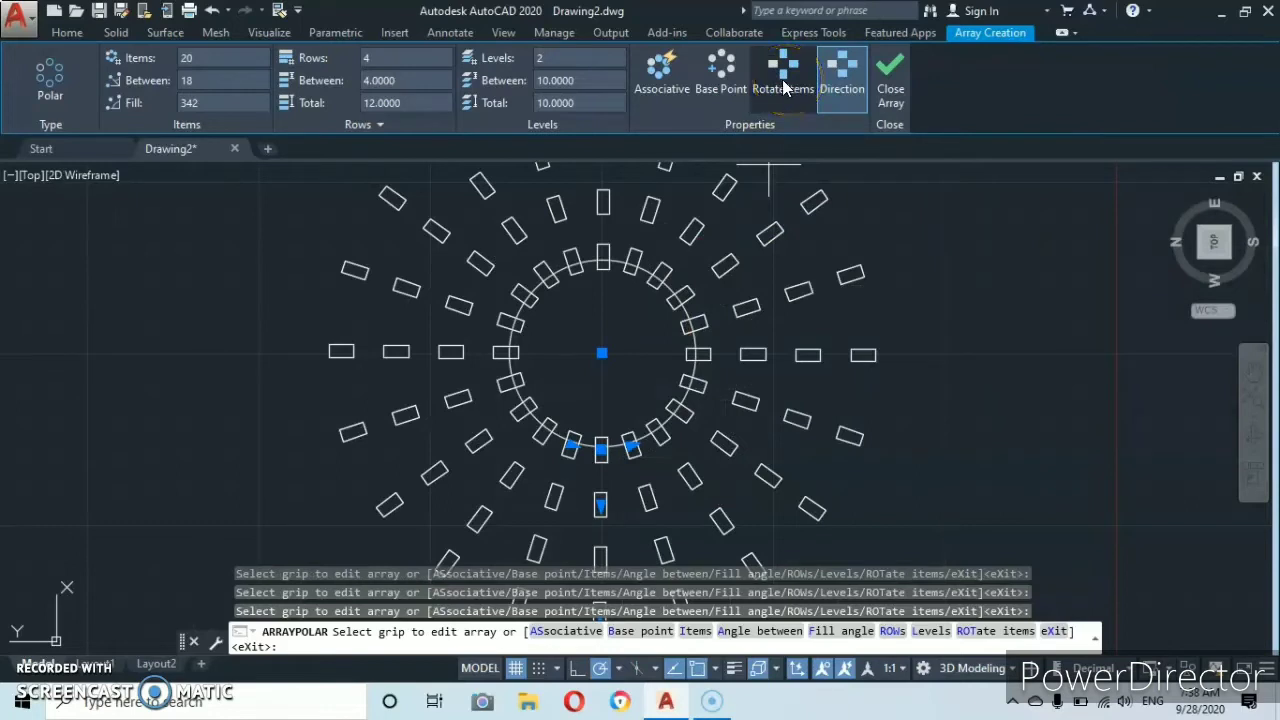
pyautogui.click(786, 88)
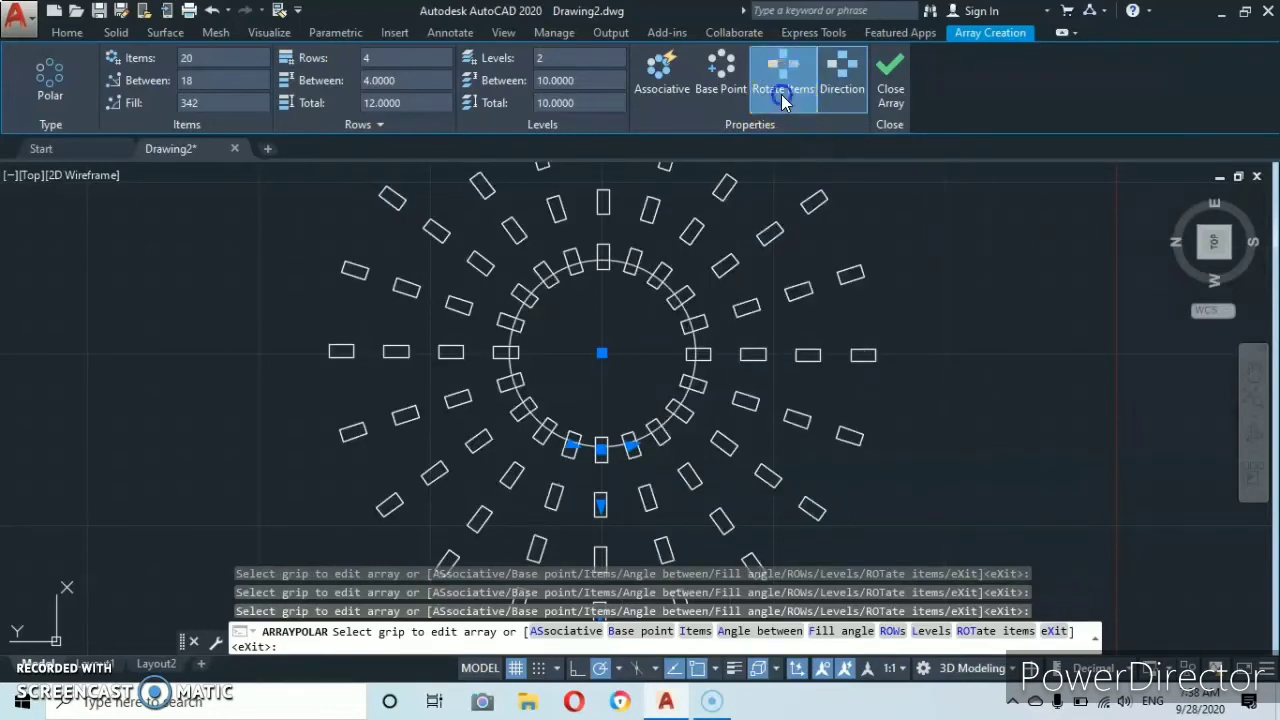
pyautogui.click(783, 92)
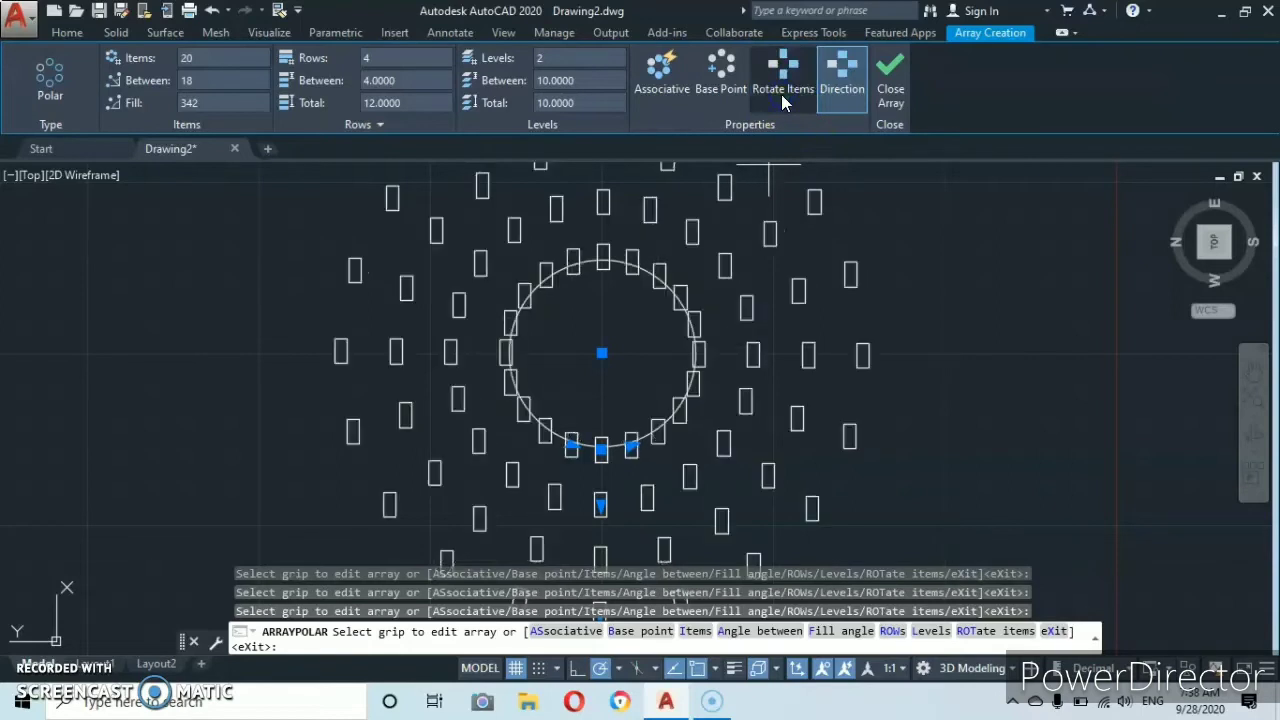
pyautogui.click(786, 88)
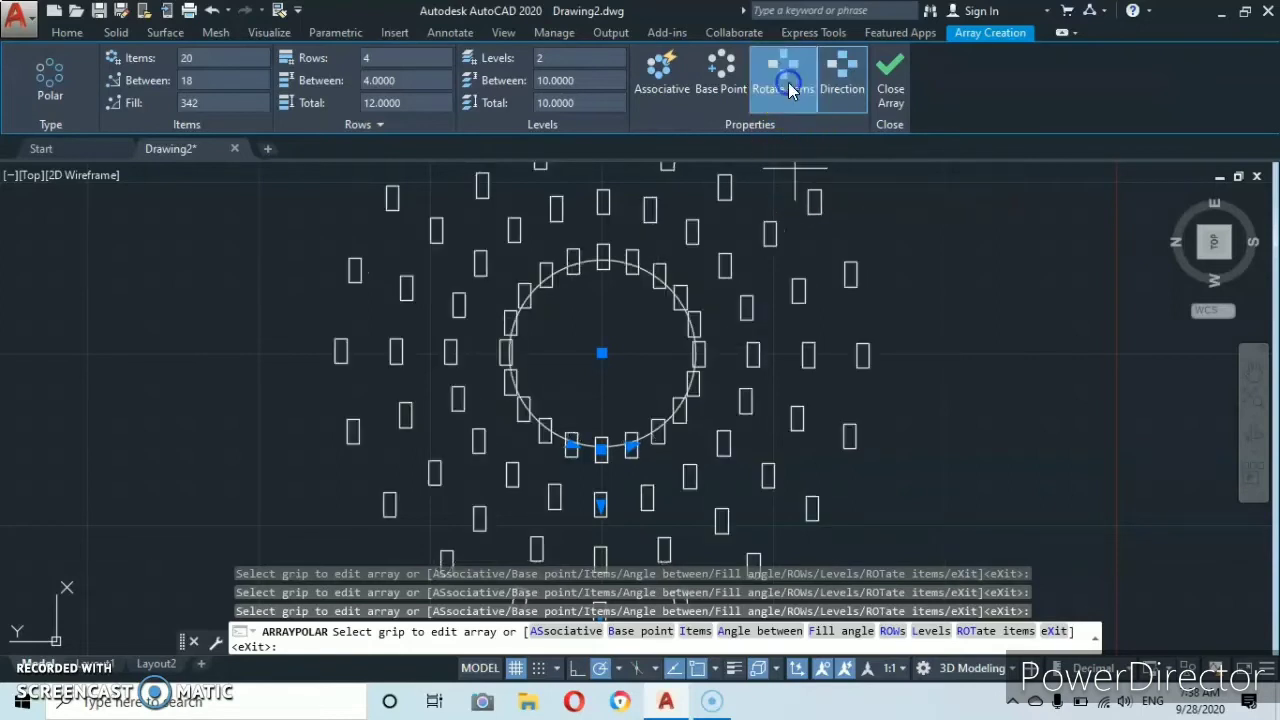
# Redefine the polar array's base point by picking a point just outside the circle, to its lower right.
pyautogui.scroll(-2, 588, 347)
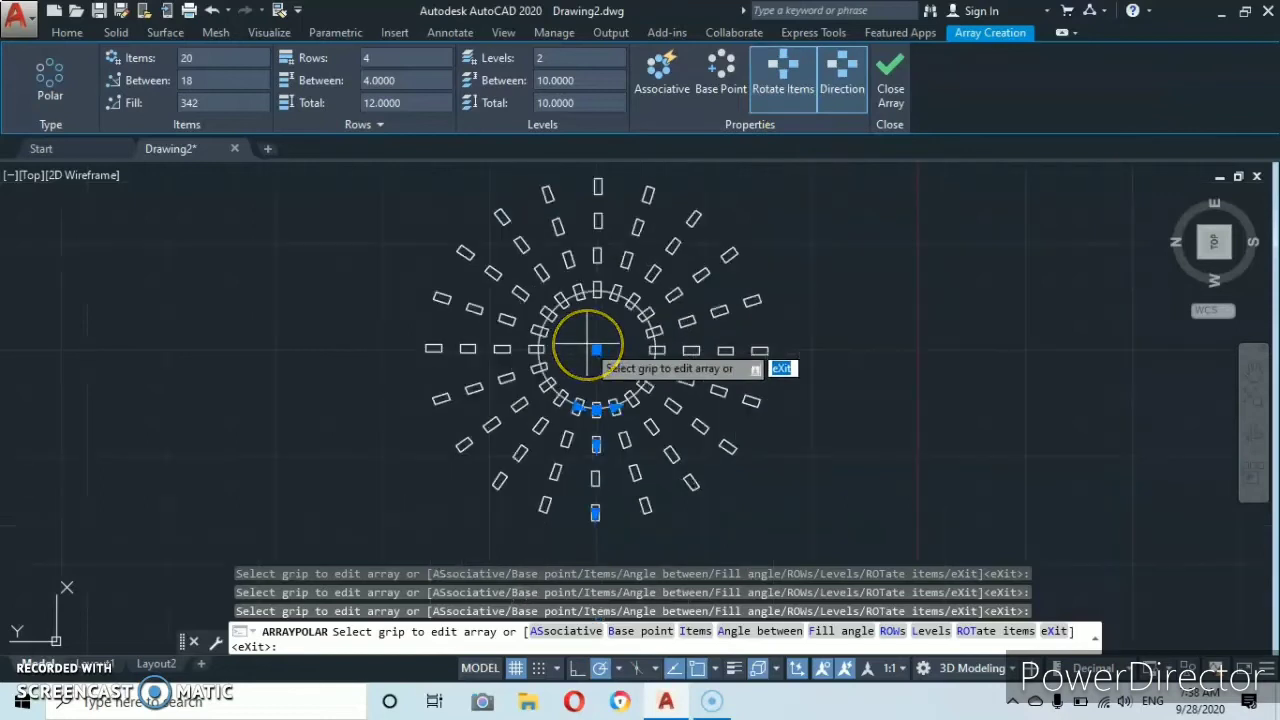
pyautogui.moveTo(588, 347); pyautogui.dragTo(558, 396, button='middle')
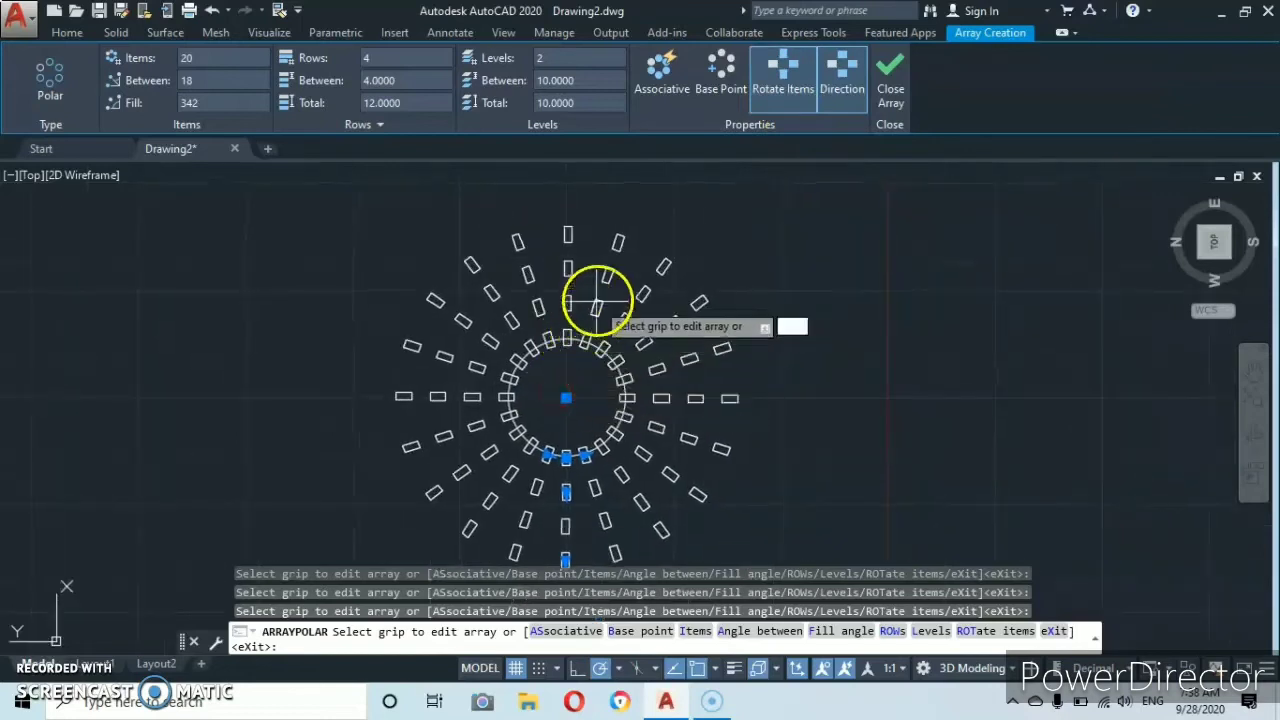
pyautogui.click(718, 70)
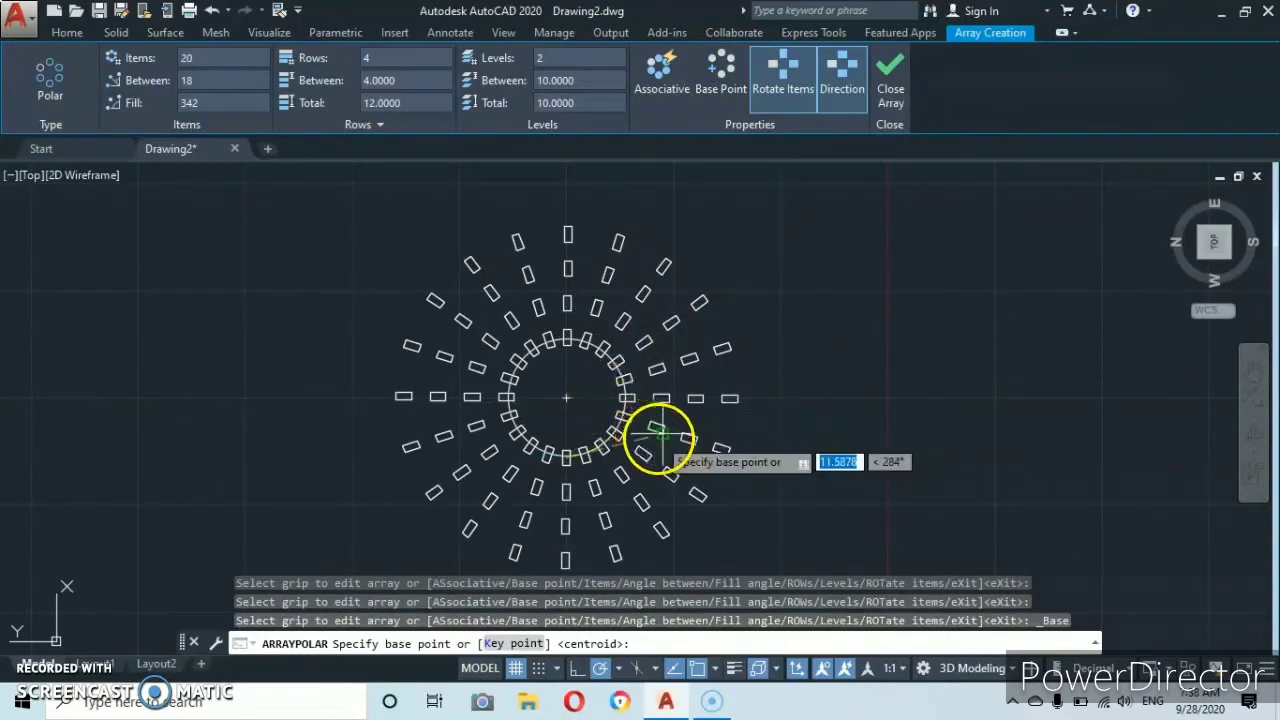
pyautogui.click(661, 432)
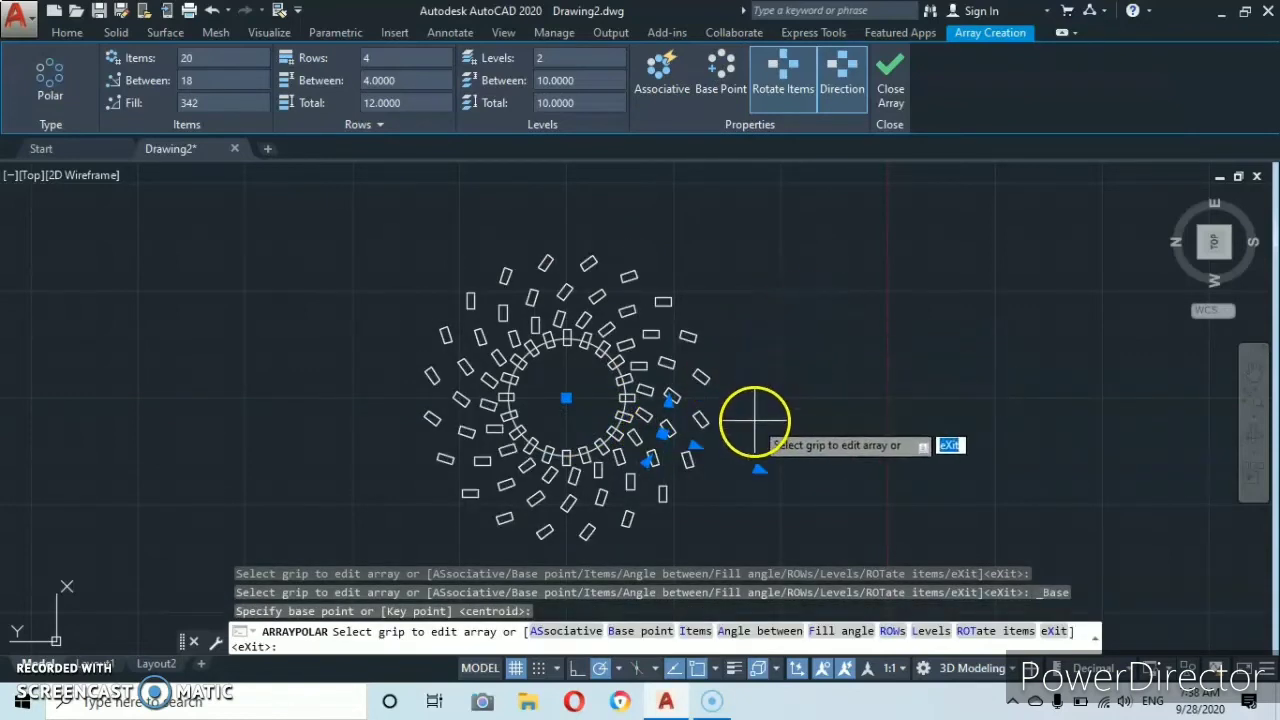
# Examine how the rectangles of the polar array are arranged around the circle with the new base point.
pyautogui.scroll(-1, 752, 420)
pyautogui.moveTo(737, 434)
pyautogui.mouseDown(button='middle')
pyautogui.moveTo(688, 354)
pyautogui.moveTo(643, 345)
pyautogui.moveTo(645, 357)
pyautogui.mouseUp(button='middle')
pyautogui.scroll(2, 651, 331)
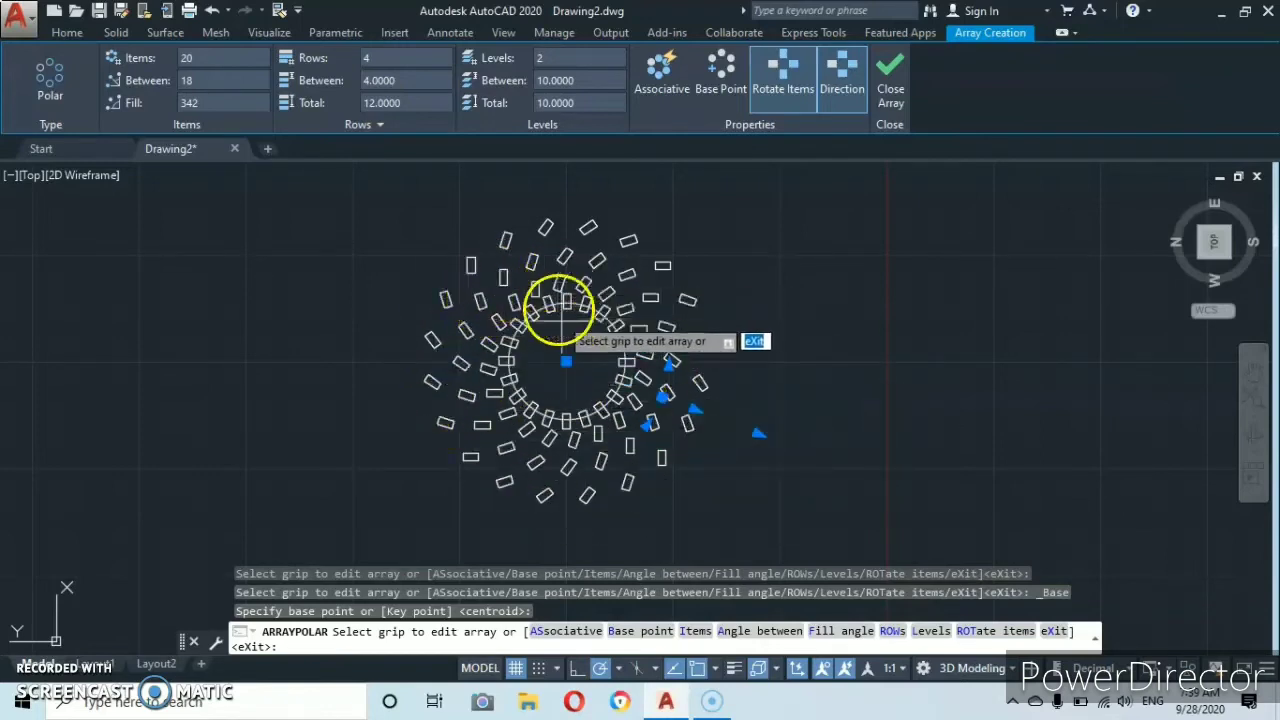
pyautogui.moveTo(569, 333)
pyautogui.mouseDown(button='middle')
pyautogui.moveTo(540, 340)
pyautogui.moveTo(531, 364)
pyautogui.moveTo(536, 341)
pyautogui.mouseUp(button='middle')
pyautogui.scroll(2, 540, 340)
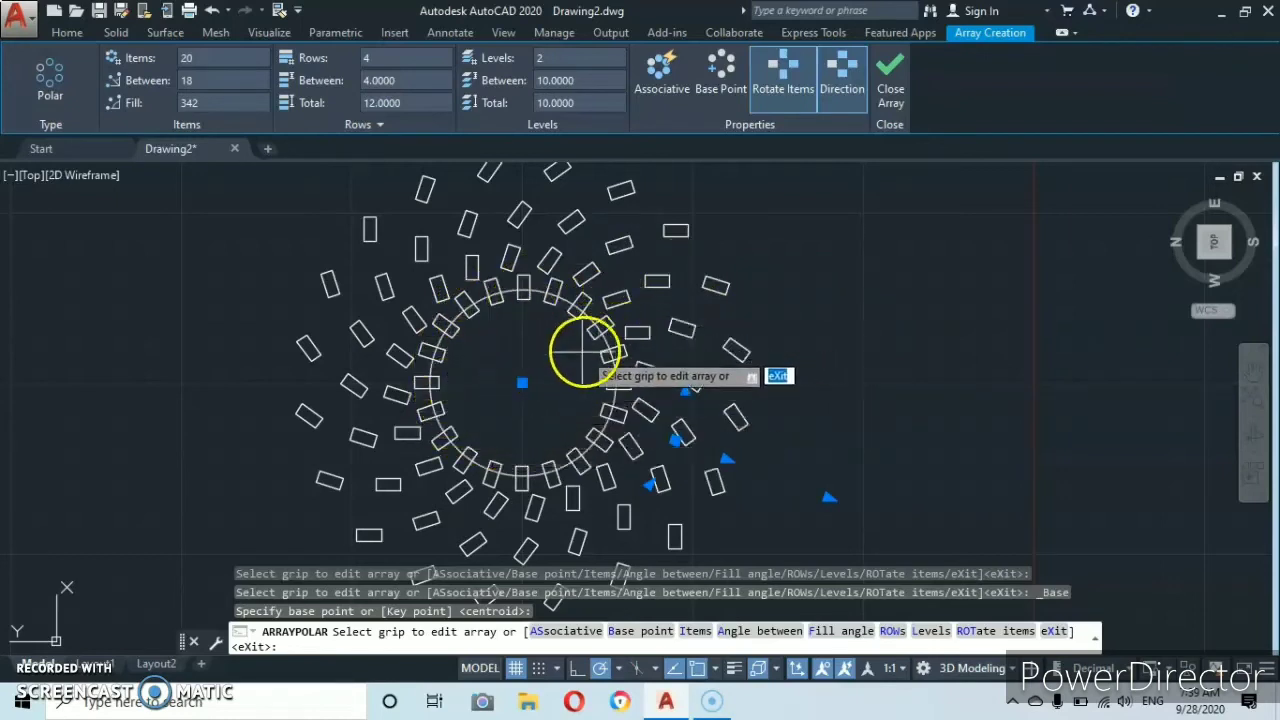
pyautogui.scroll(-2, 533, 385)
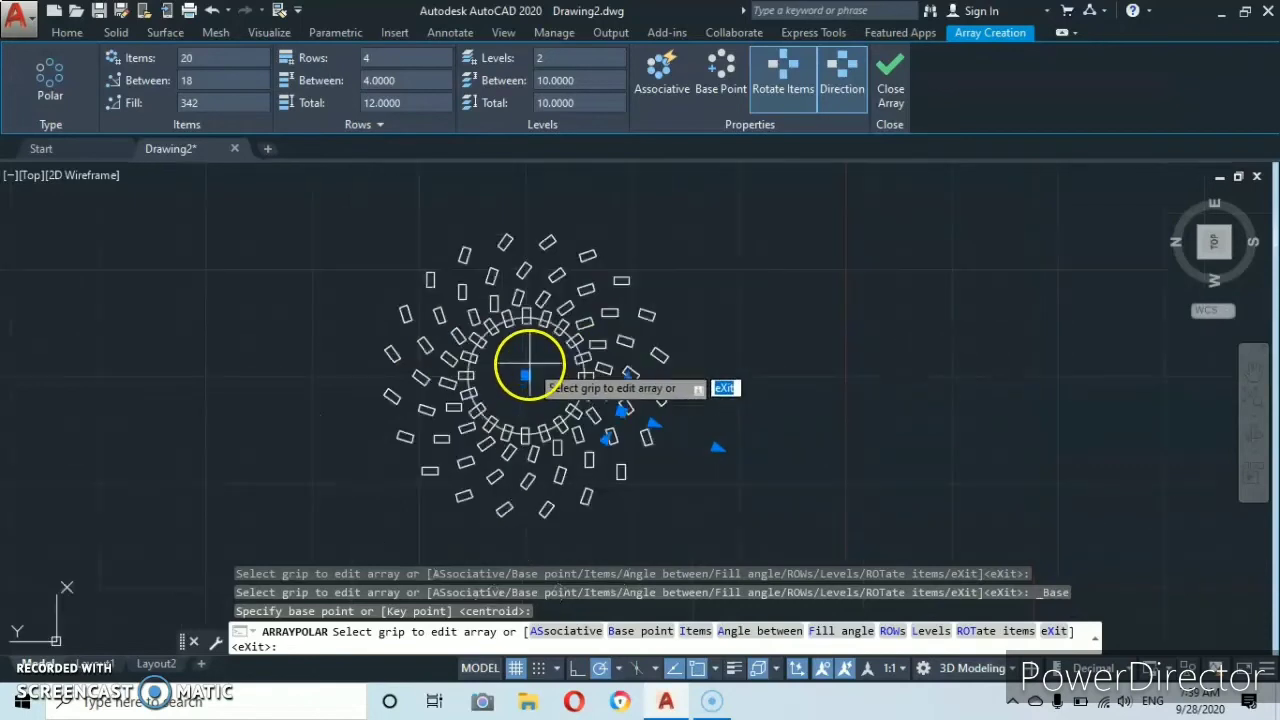
pyautogui.moveTo(528, 367); pyautogui.dragTo(577, 377, button='middle')
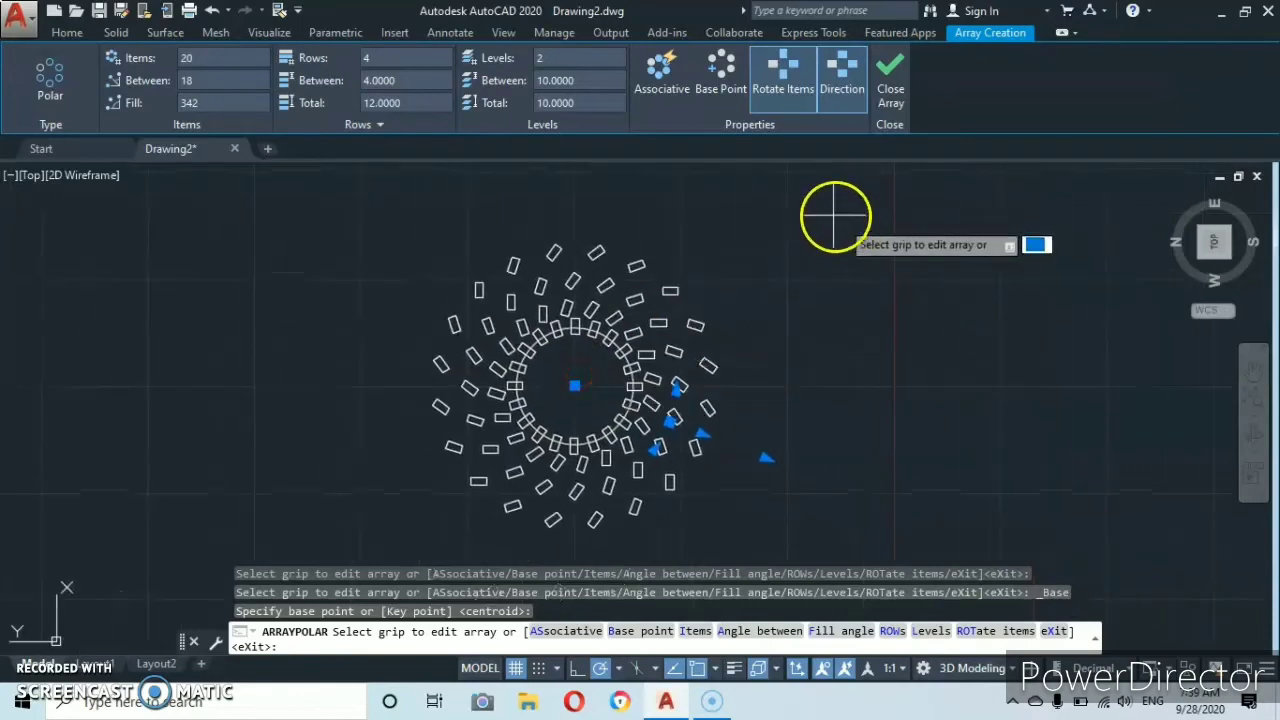
pyautogui.scroll(2, 585, 370)
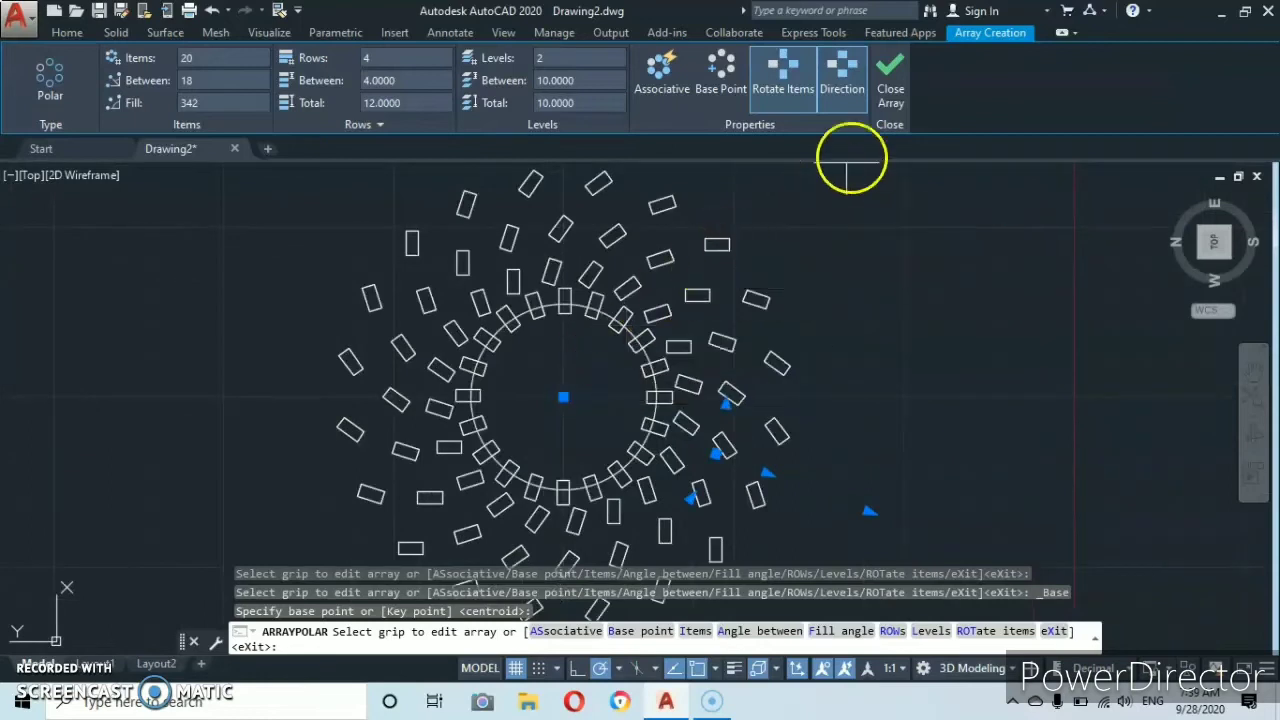
# Finish the polar array and close its editing.
pyautogui.click(890, 92)
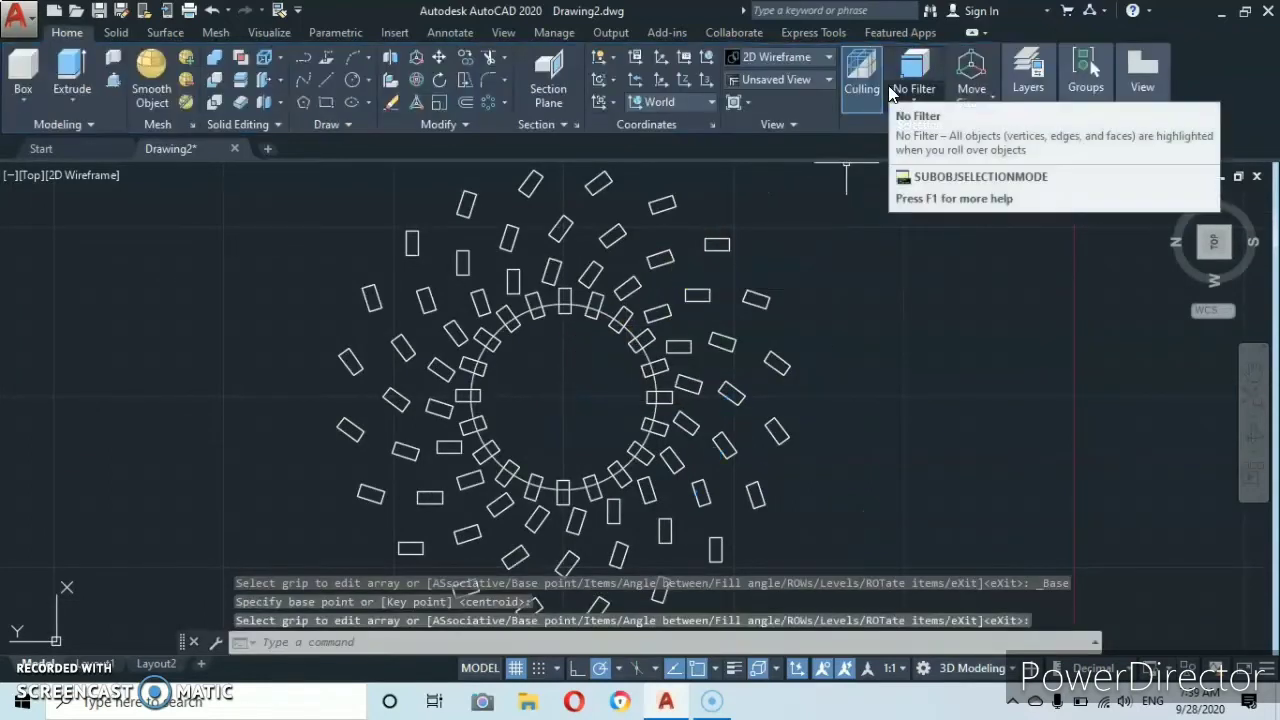
pyautogui.click(895, 138)
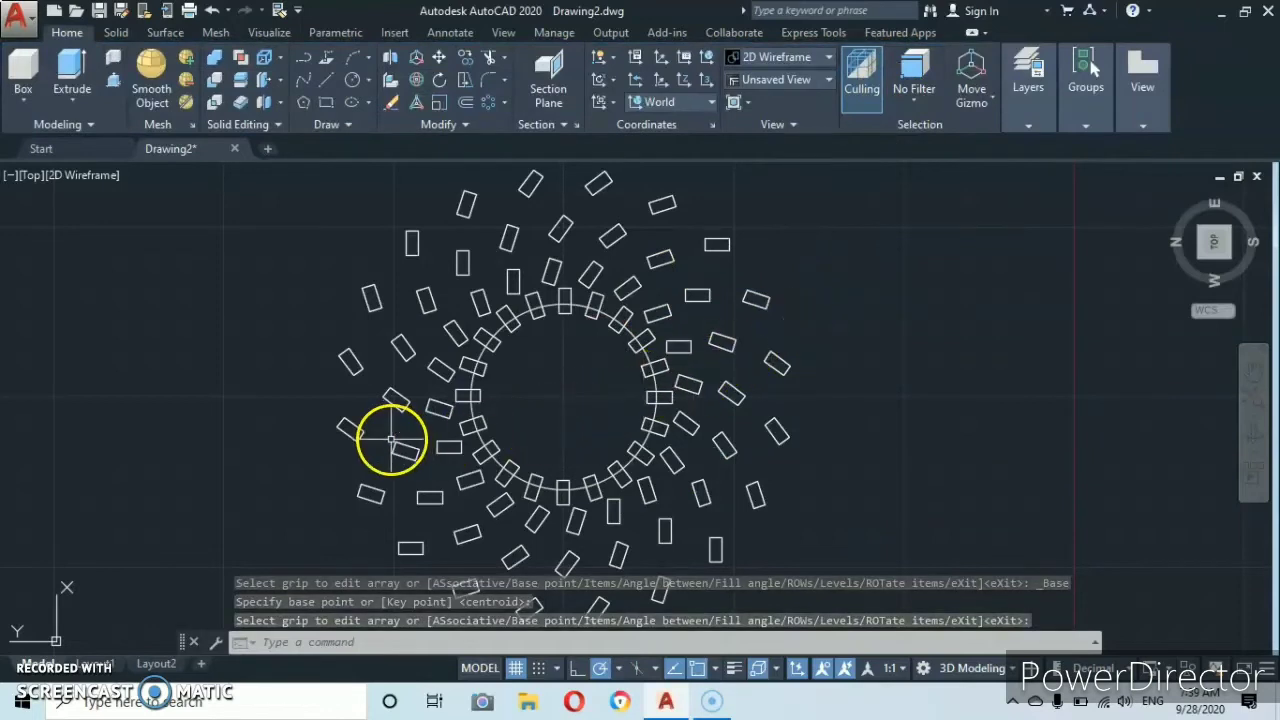
pyautogui.moveTo(538, 372); pyautogui.dragTo(543, 411, button='middle')
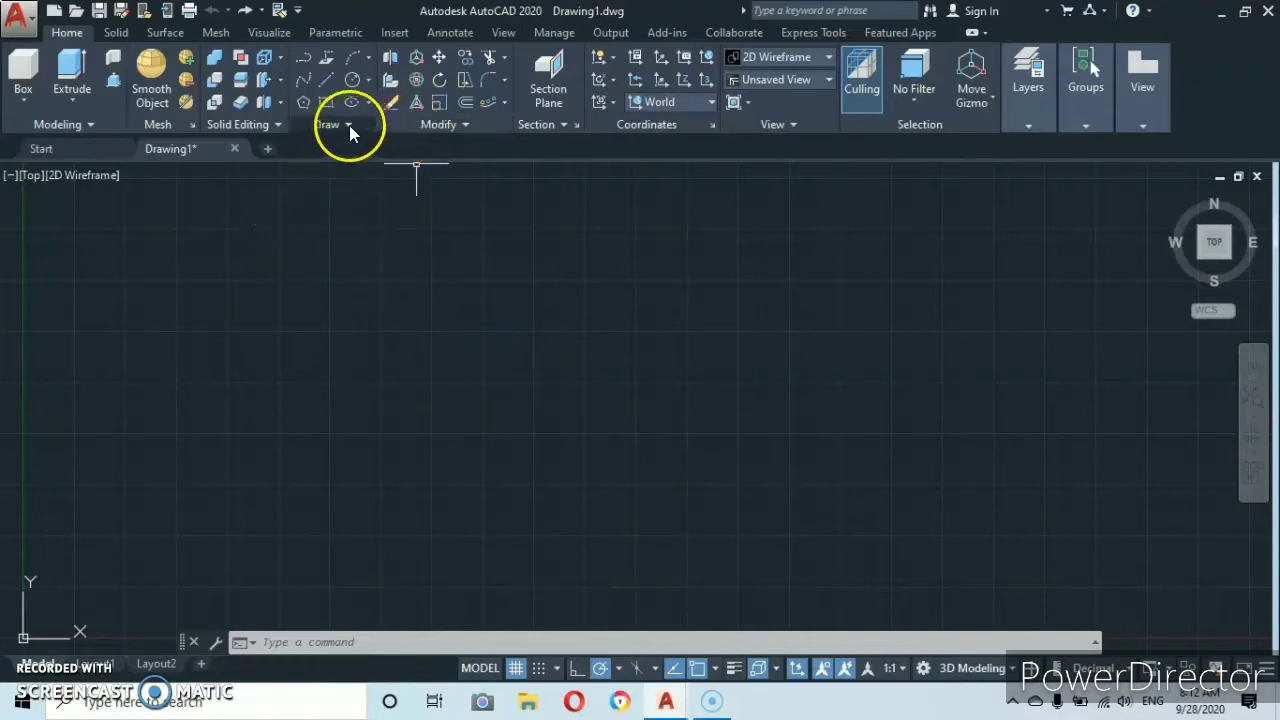
# Draw a rectangle about 3.2 by 1.2 units in the lower middle of the empty drawing.
pyautogui.click(325, 102)
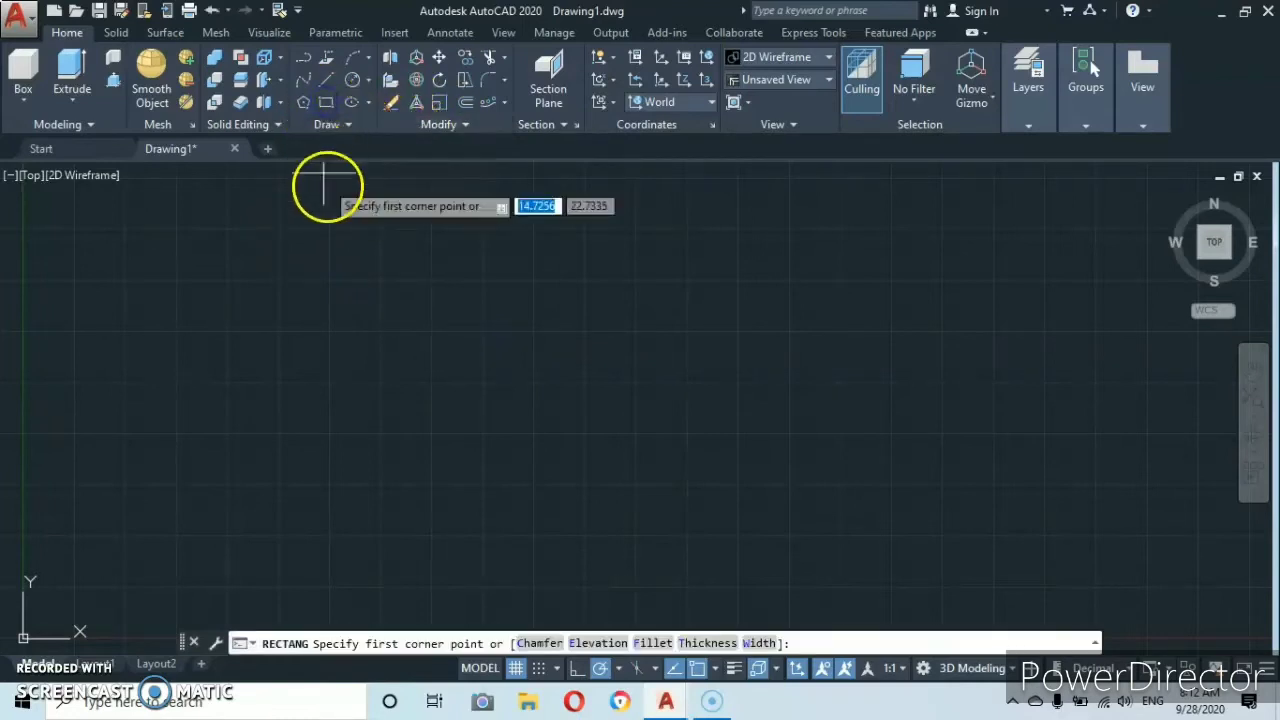
pyautogui.click(430, 484)
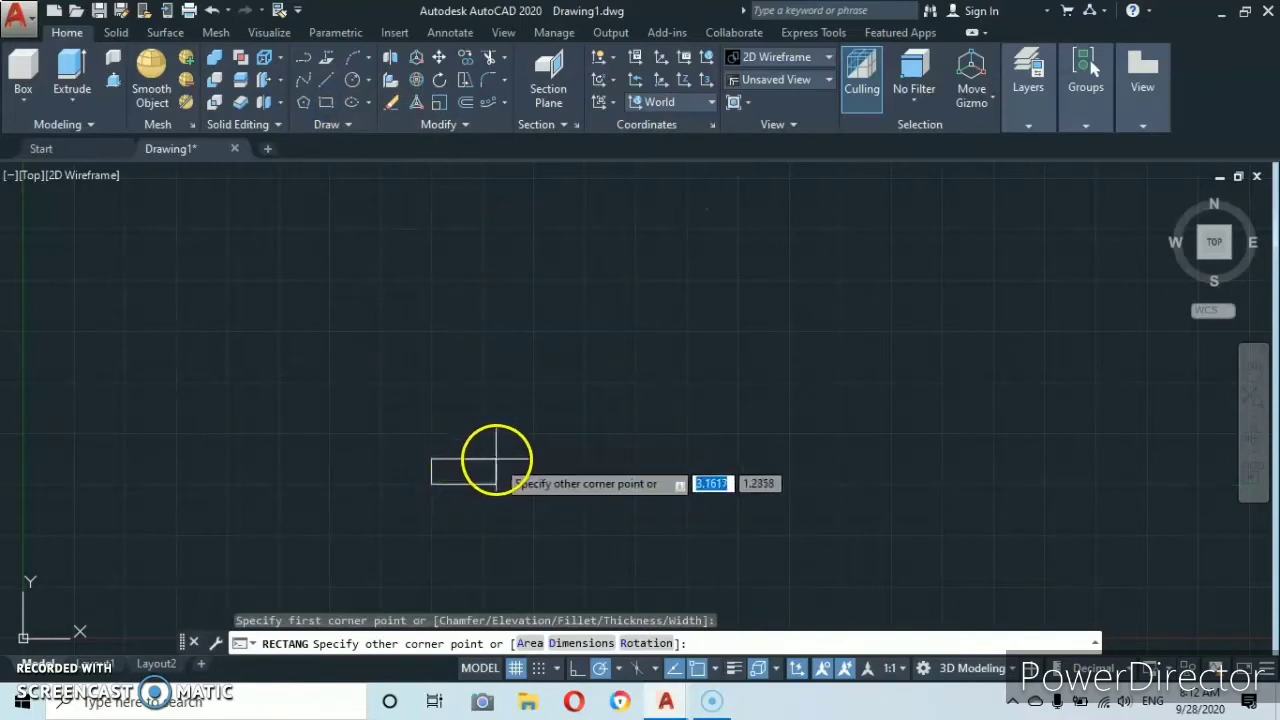
pyautogui.click(496, 459)
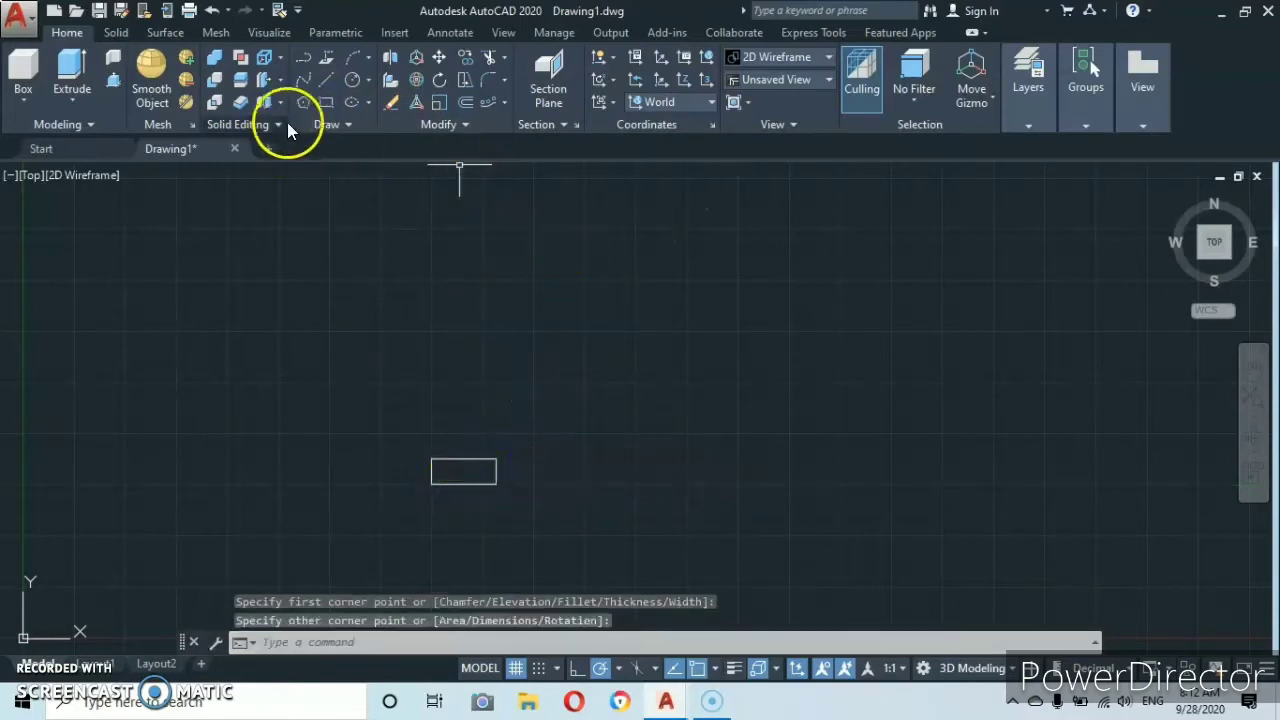
# Draw a wavy four-point spline from the rectangle's upper-right corner, rising, dipping and rising again toward the upper right.
pyautogui.click(301, 81)
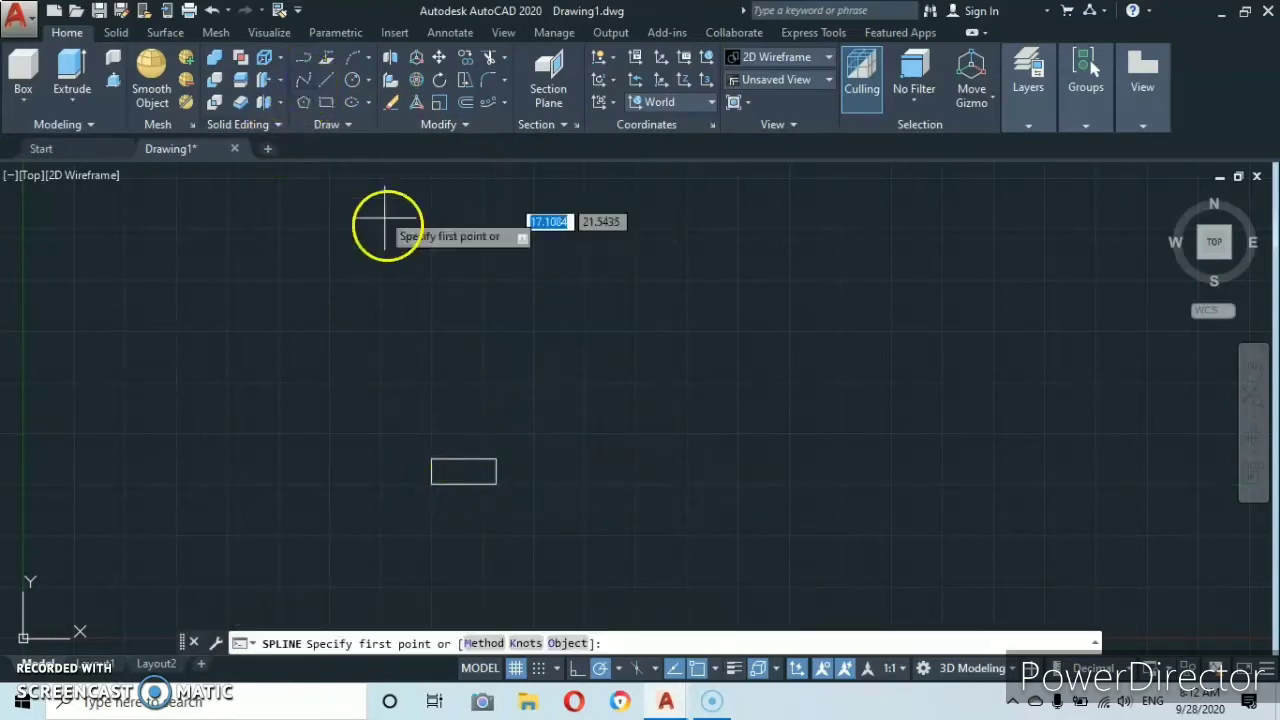
pyautogui.click(496, 459)
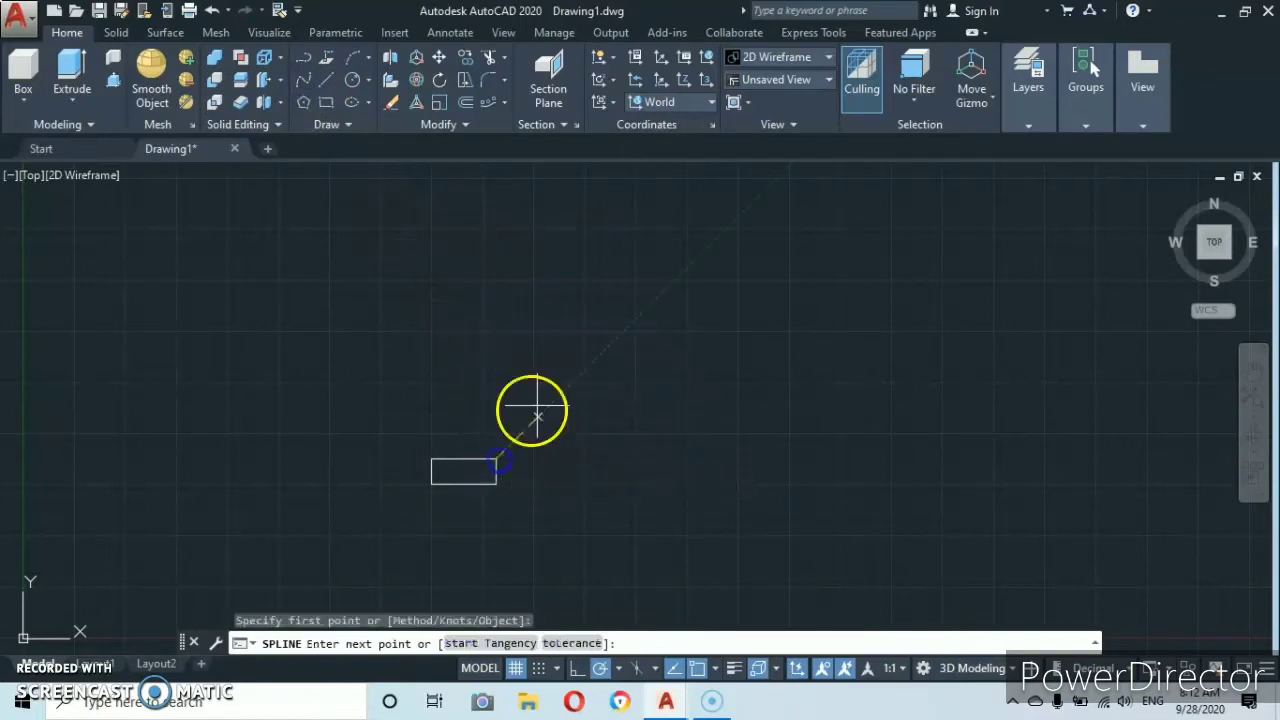
pyautogui.click(631, 328)
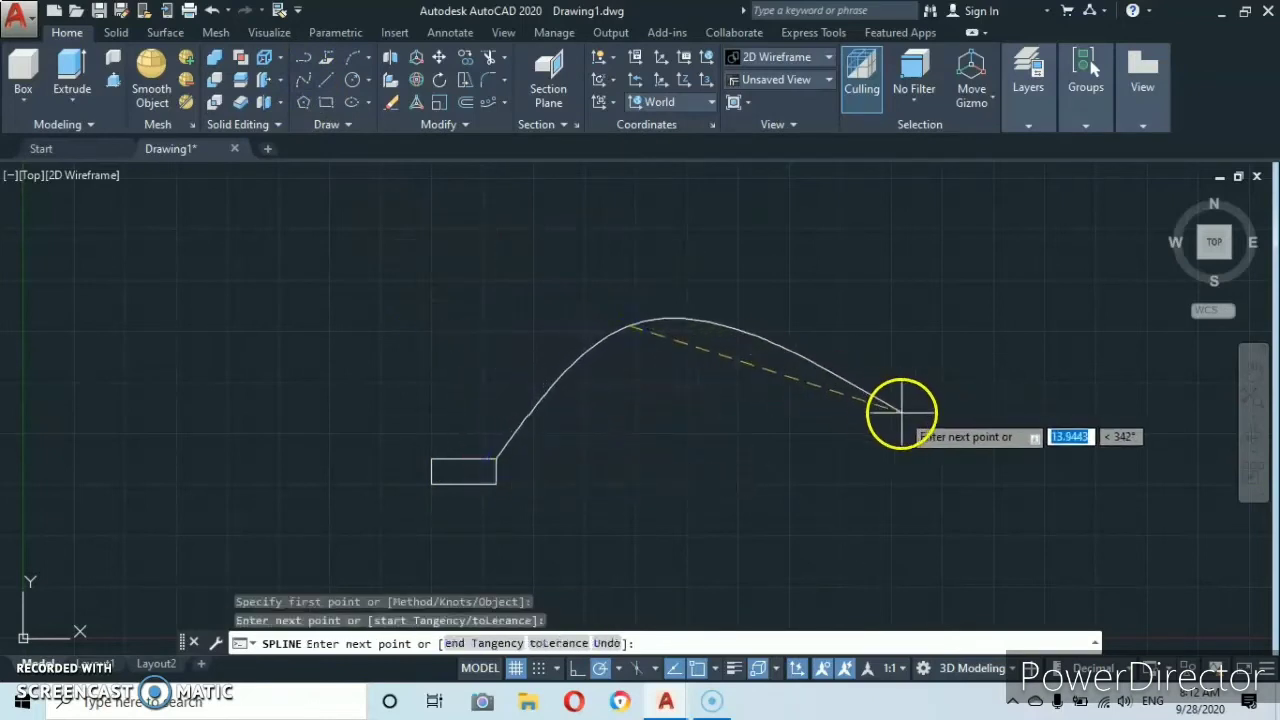
pyautogui.click(914, 413)
pyautogui.click(1138, 212)
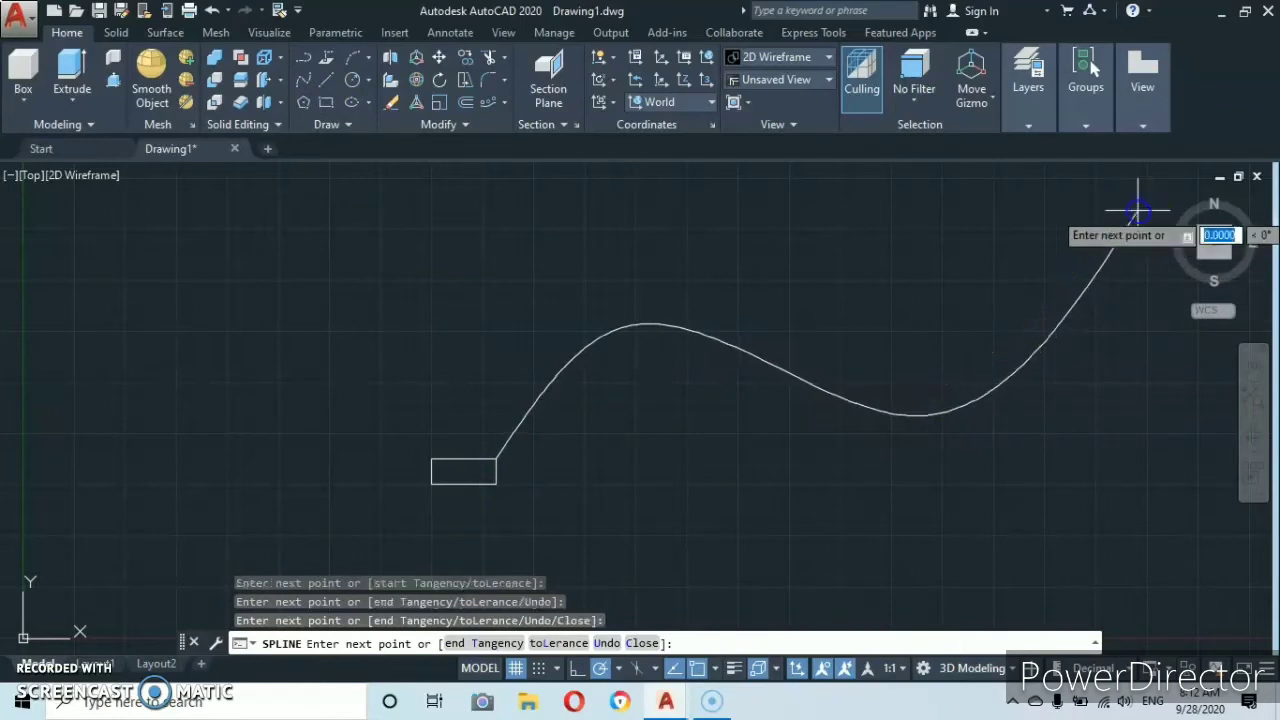
pyautogui.press('Return')
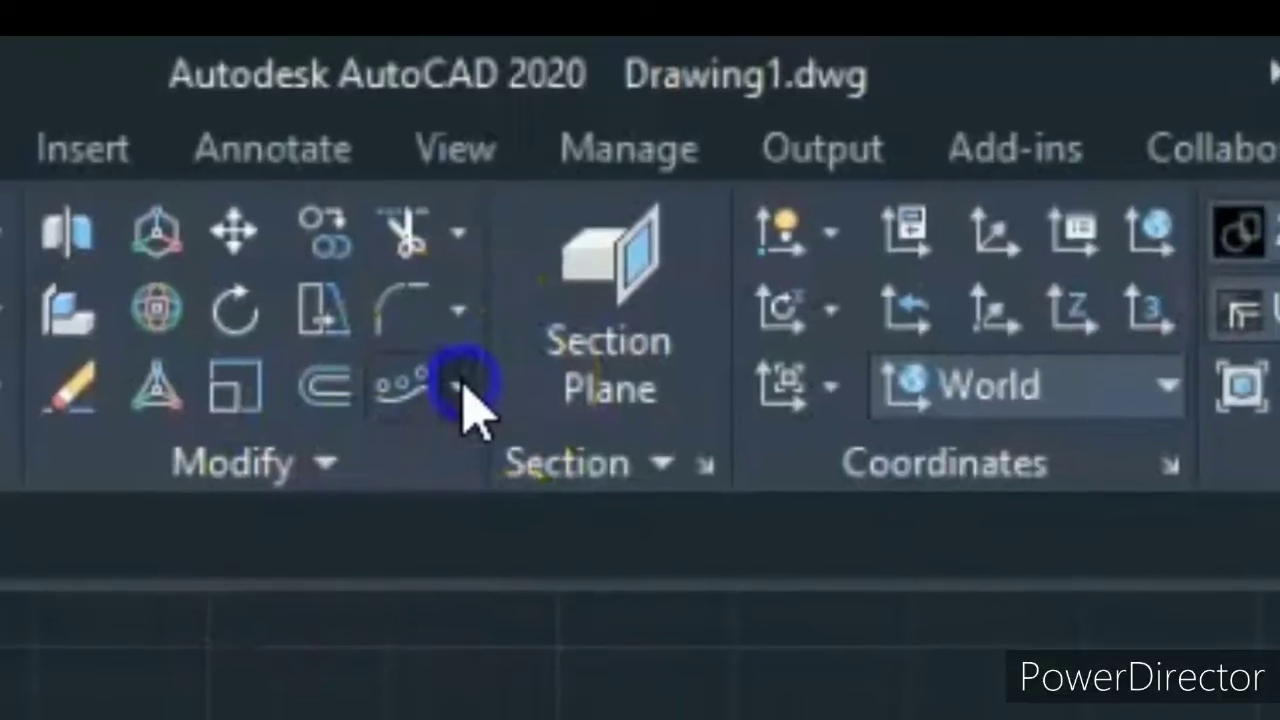
# Create a path array of the rectangle using the spline as the path curve.
pyautogui.click(505, 103)
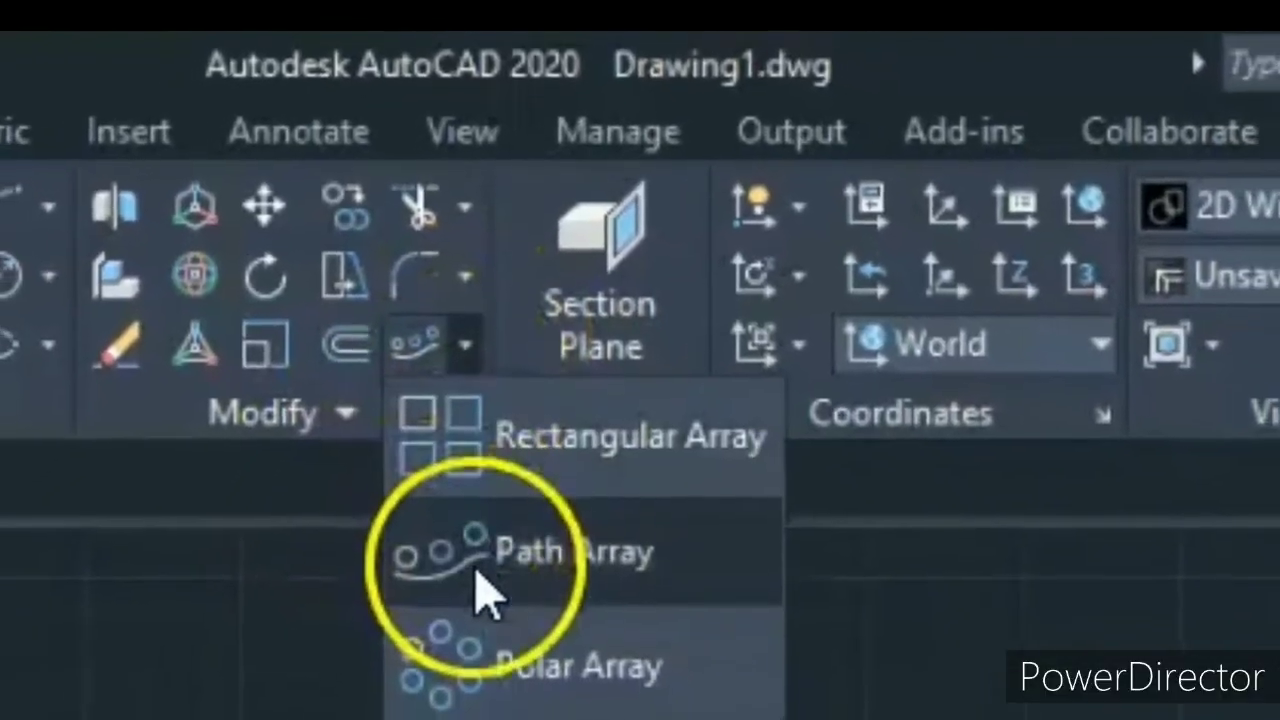
pyautogui.click(490, 570)
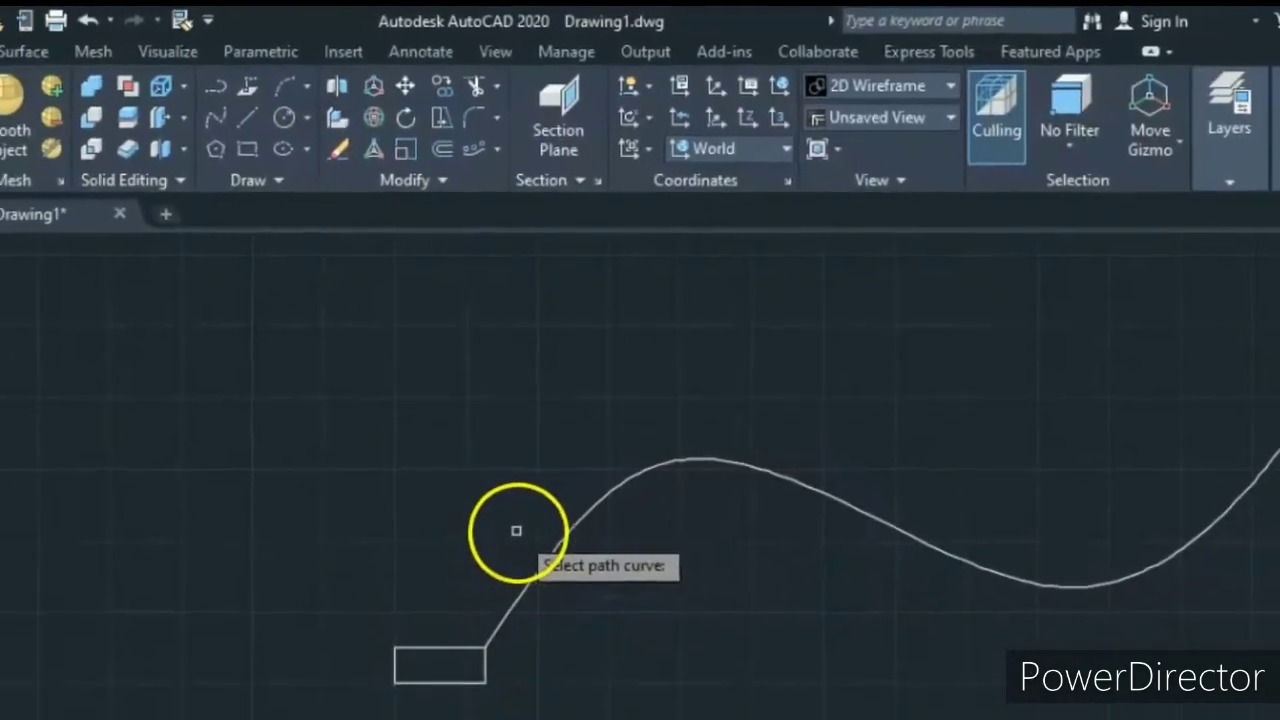
pyautogui.click(559, 440)
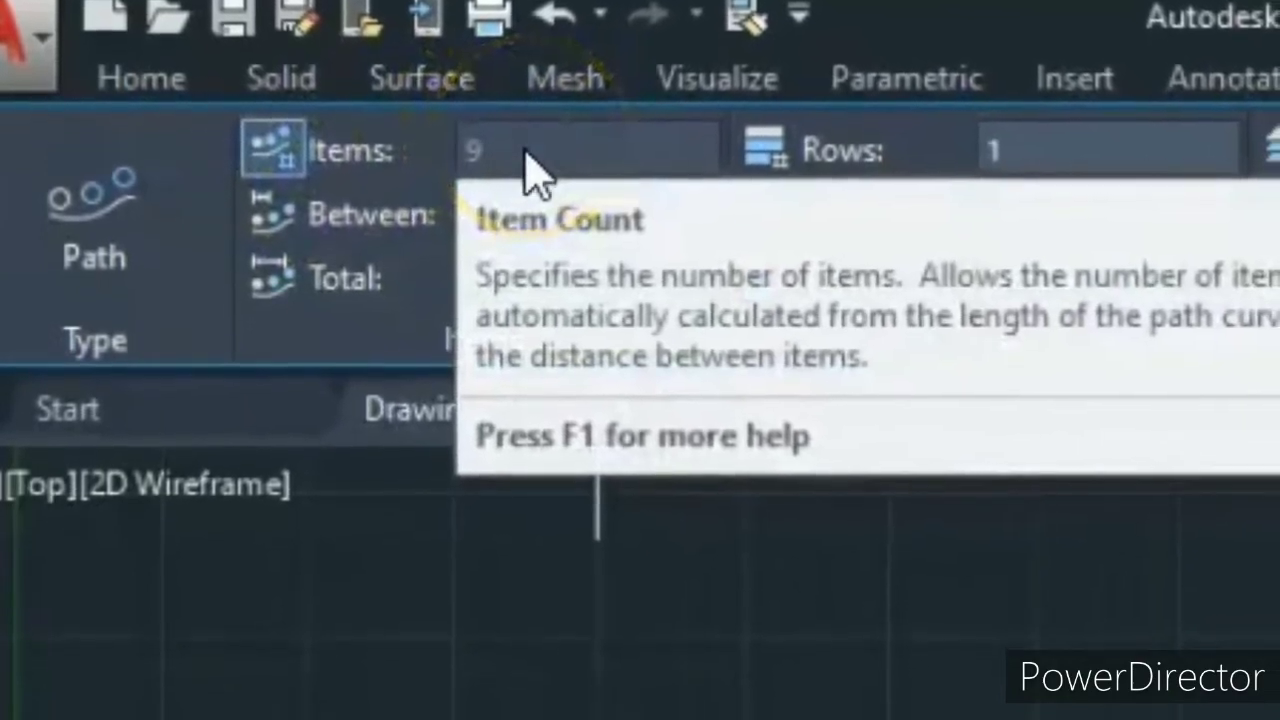
pyautogui.click(528, 245)
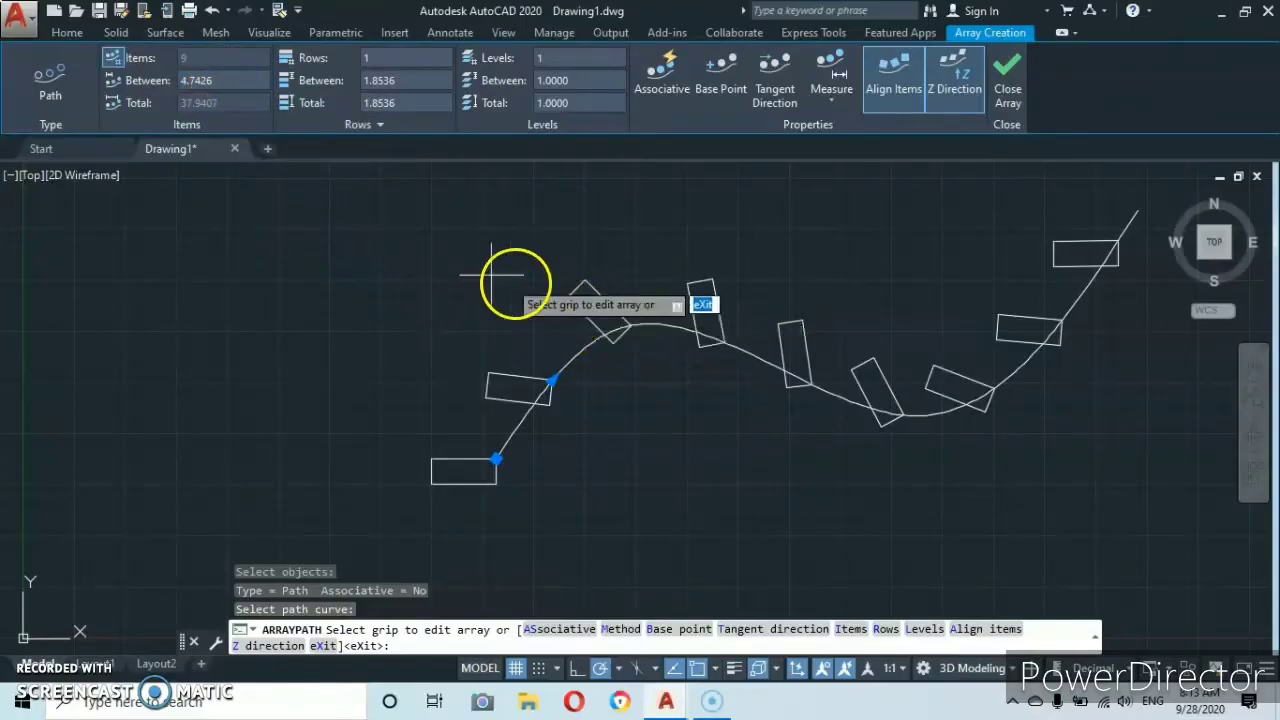
# Set the distance between the path array's items to 5.
pyautogui.click(217, 80)
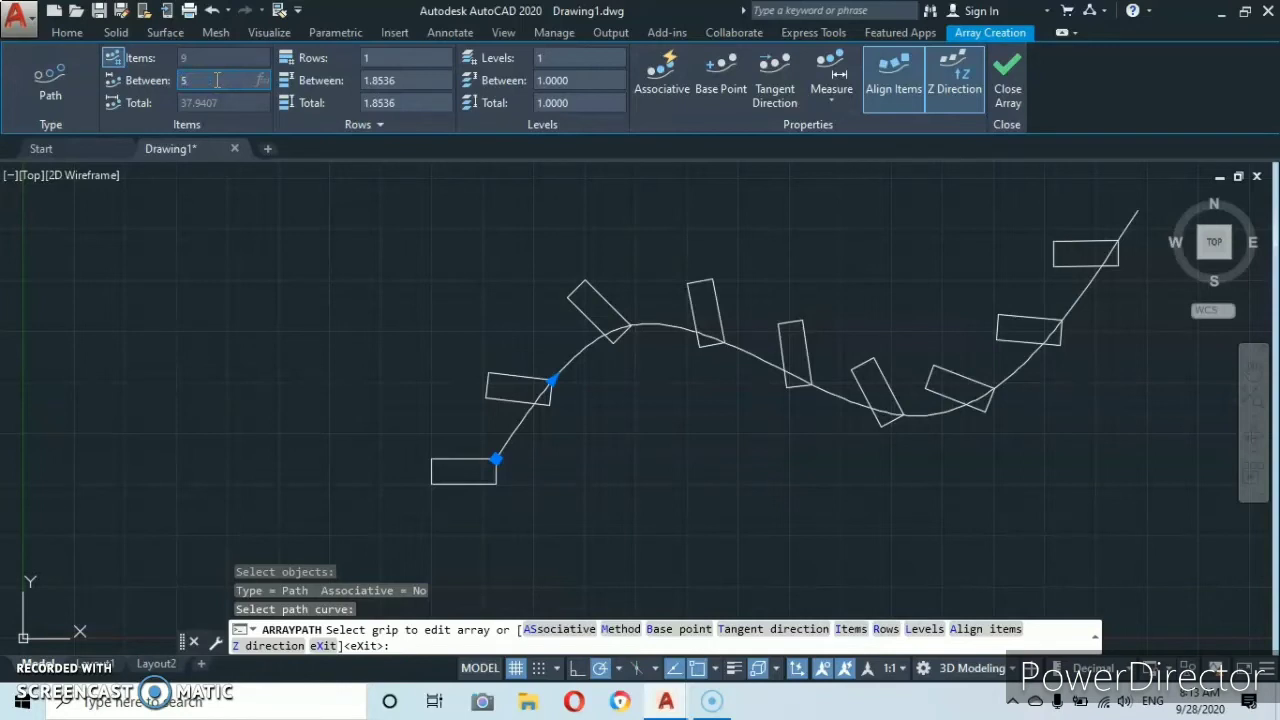
pyautogui.press('Return')
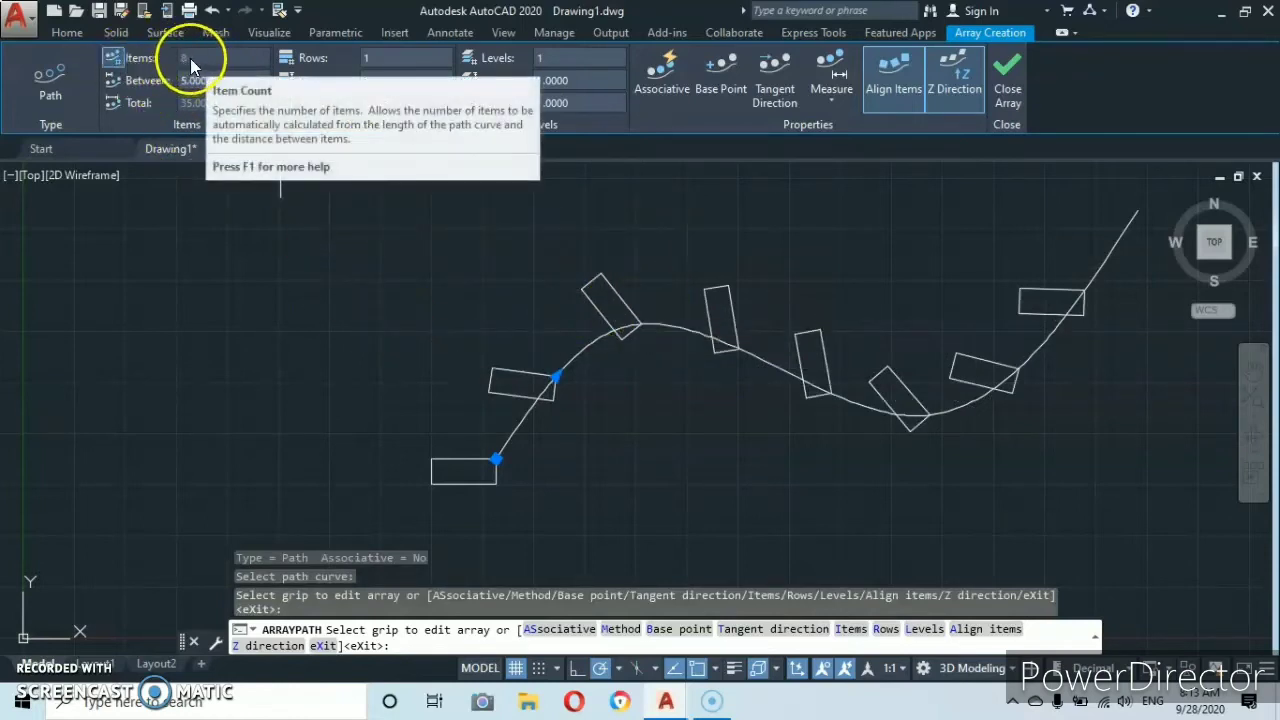
pyautogui.click(219, 80)
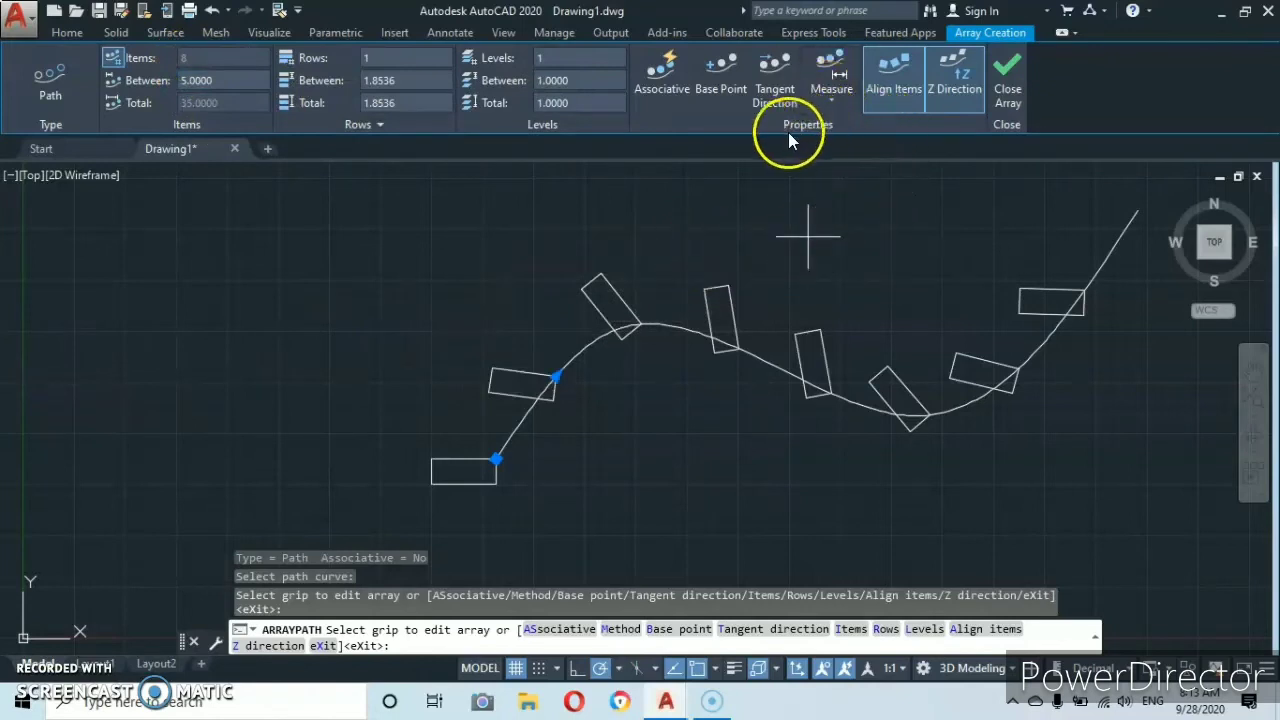
# Switch the path array's spacing method to Divide and set the number of items to 20.
pyautogui.click(834, 107)
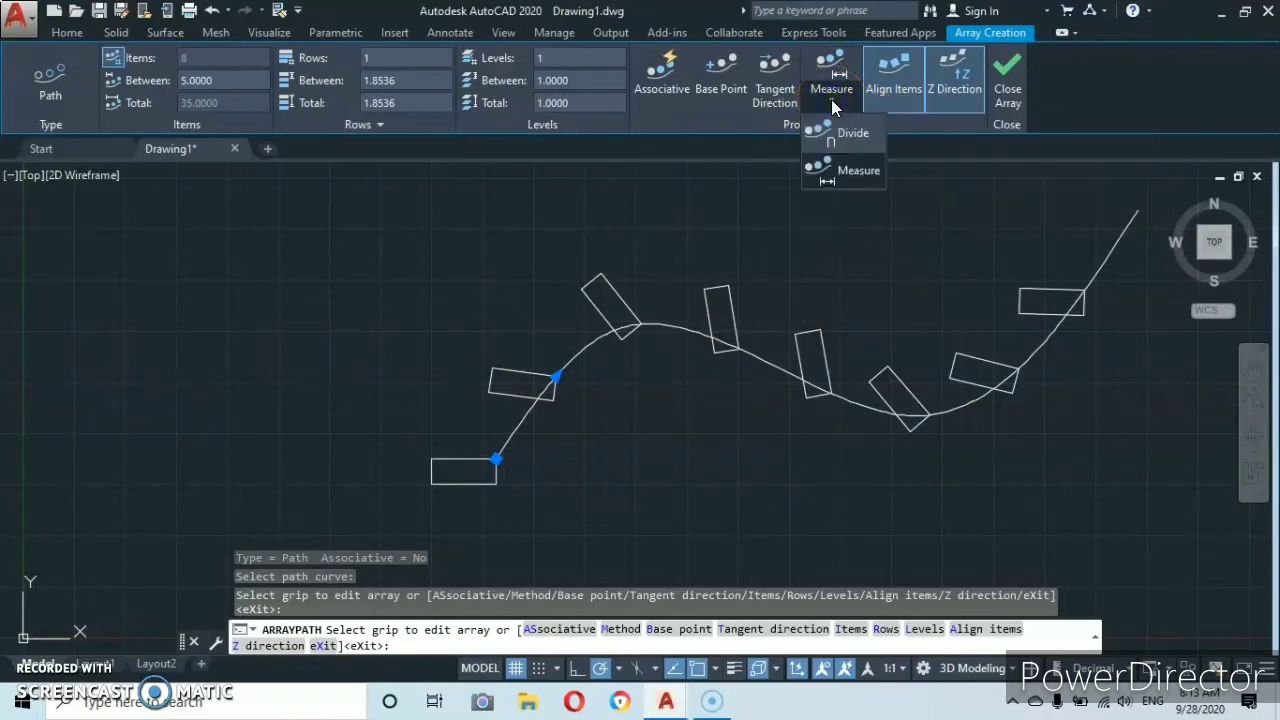
pyautogui.moveTo(832, 101); pyautogui.dragTo(864, 137)
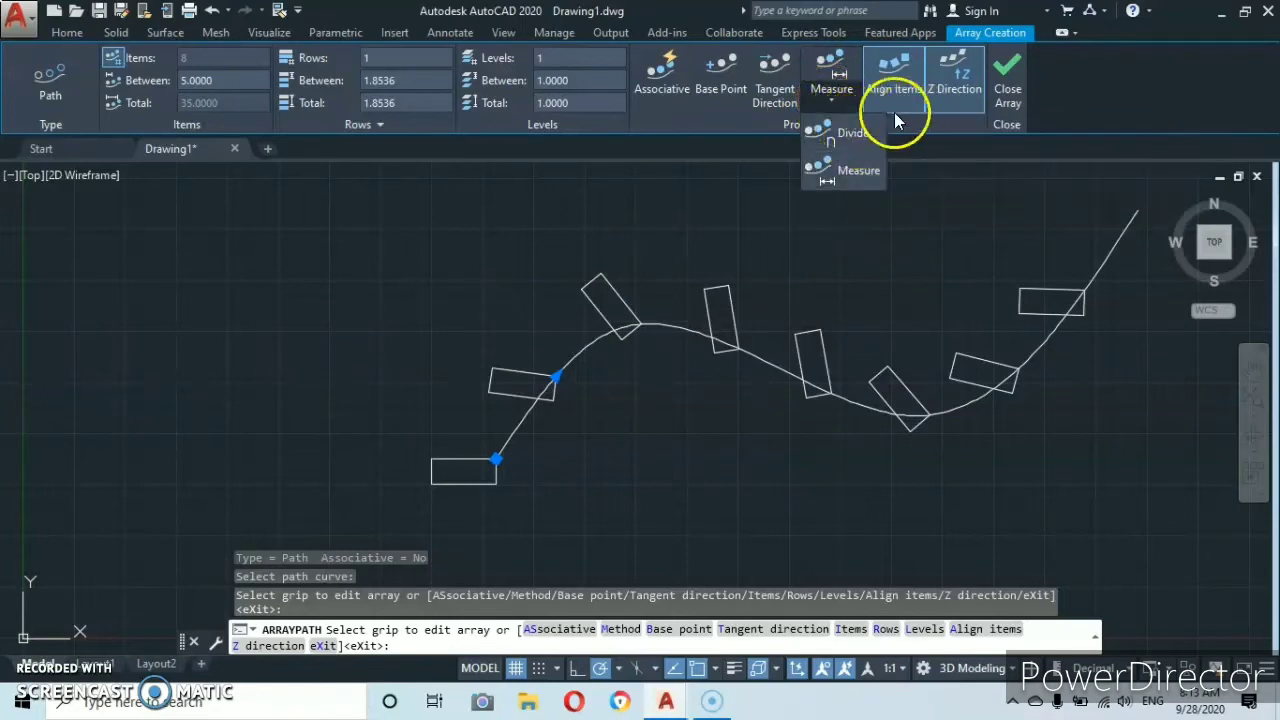
pyautogui.click(840, 132)
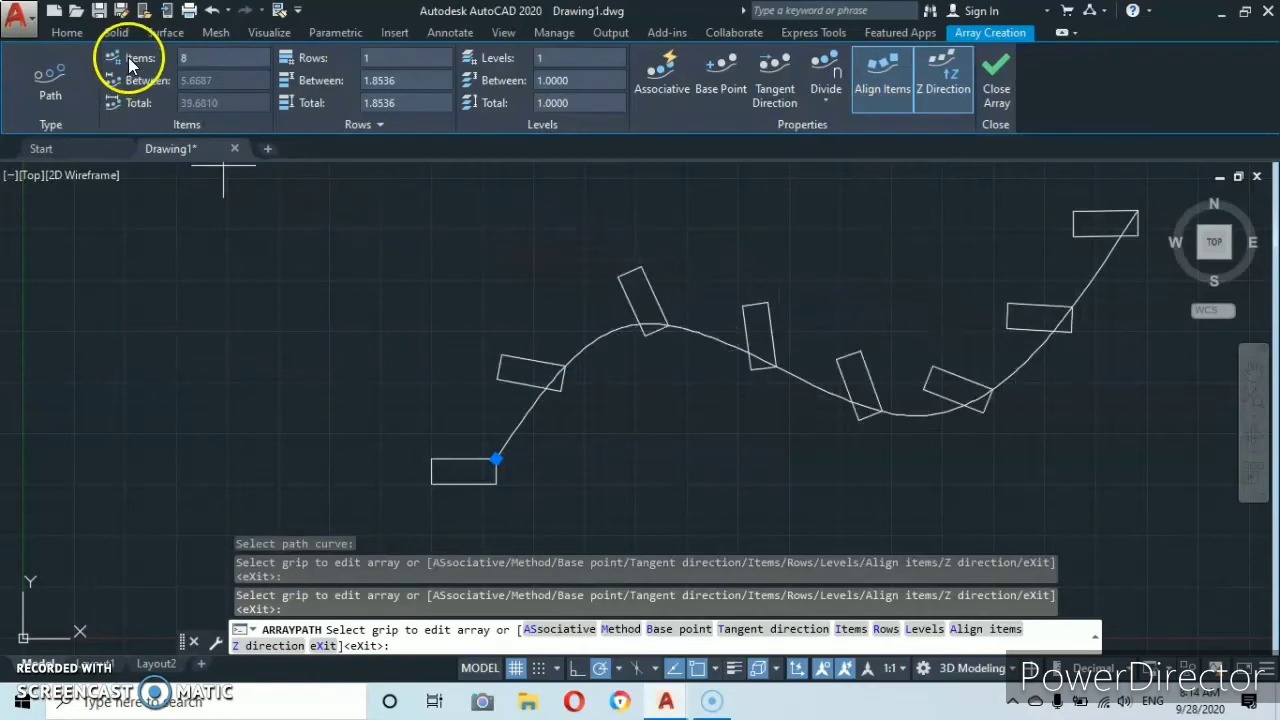
pyautogui.click(194, 58)
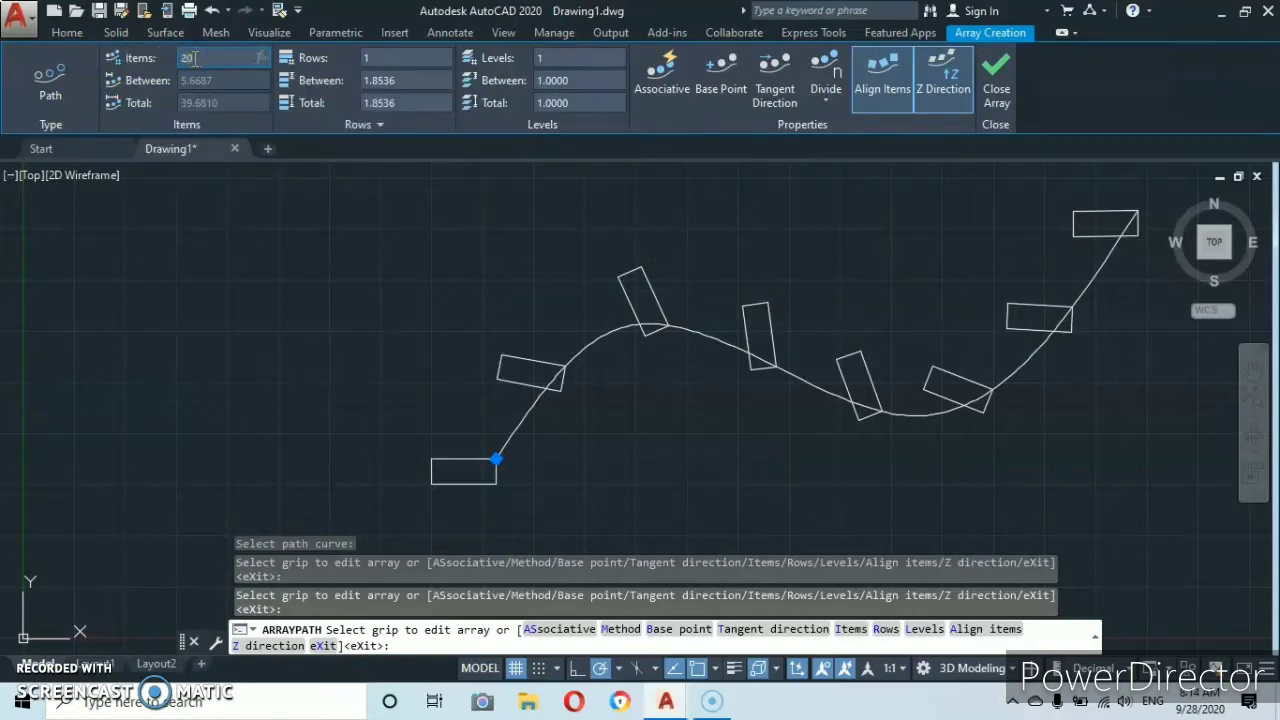
pyautogui.press('Return')
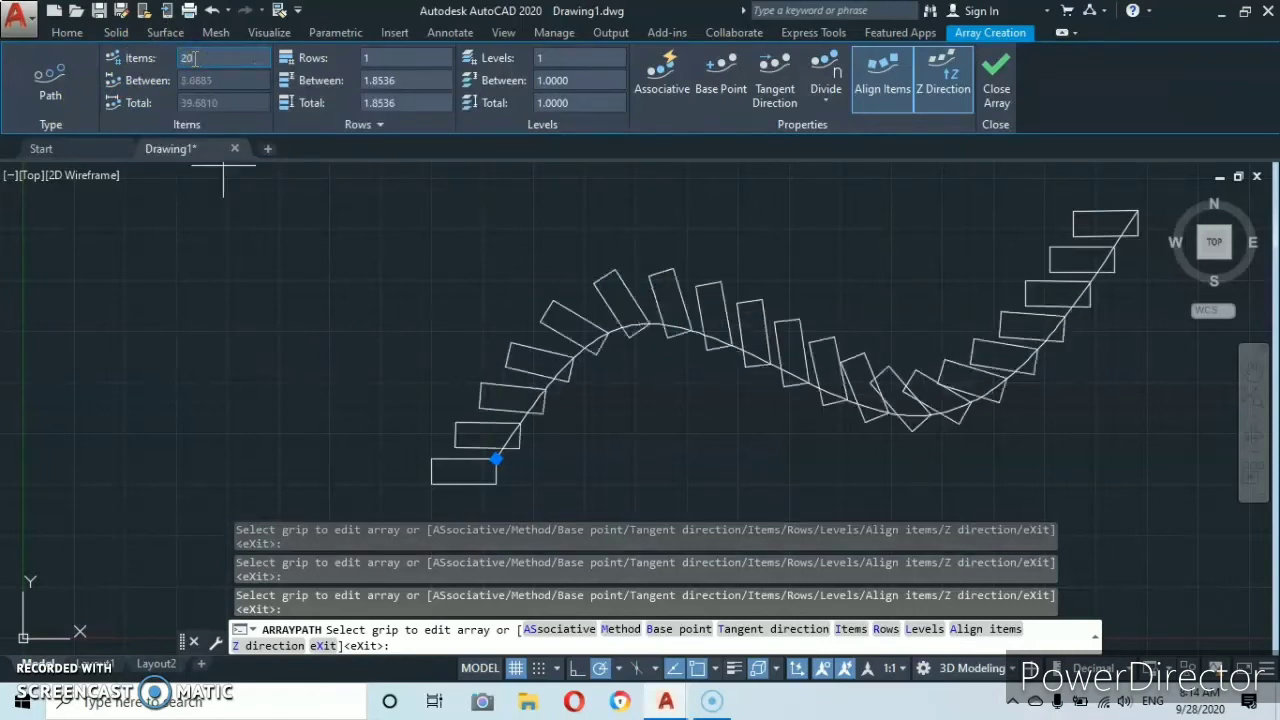
pyautogui.scroll(-1, 951, 354)
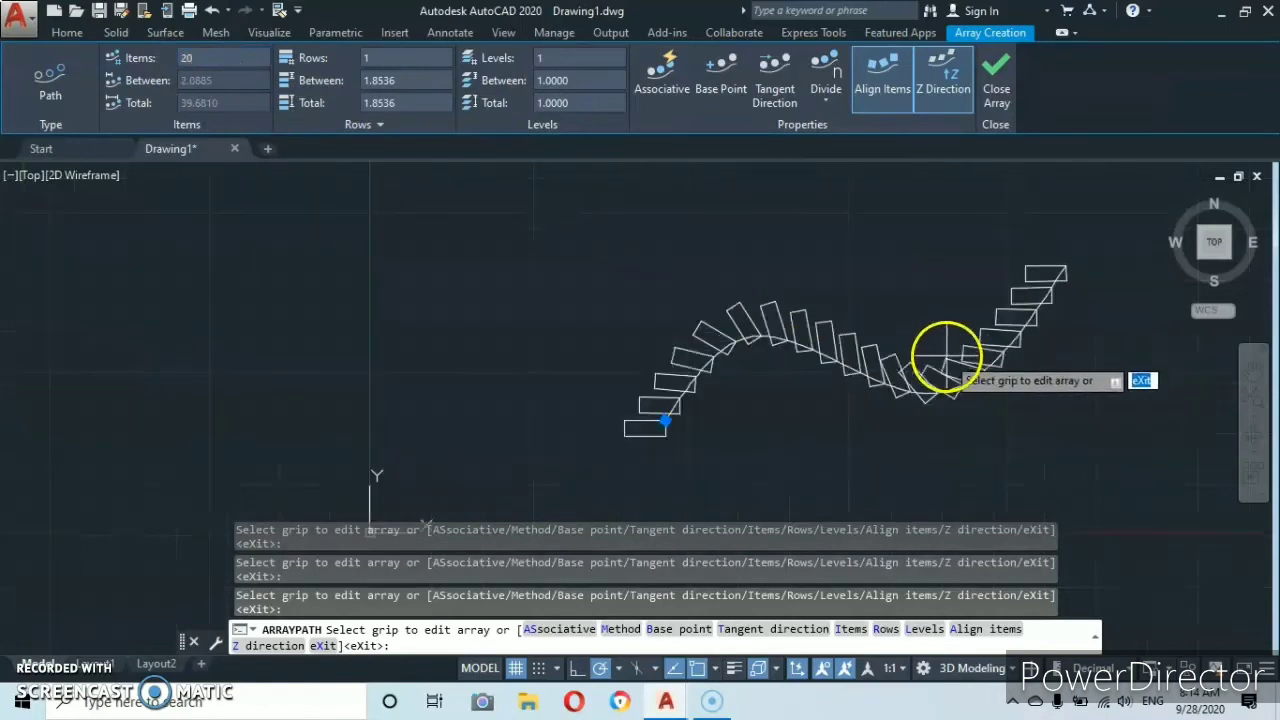
pyautogui.scroll(2, 714, 314)
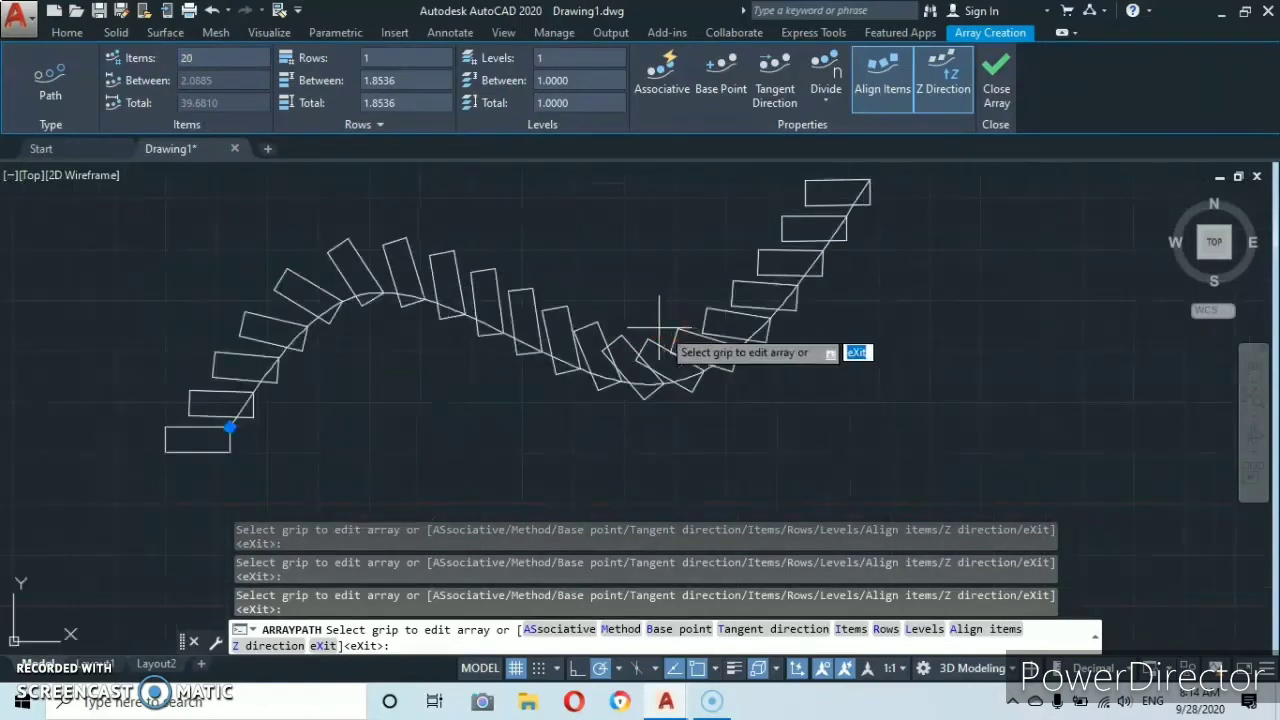
pyautogui.scroll(2, 630, 330)
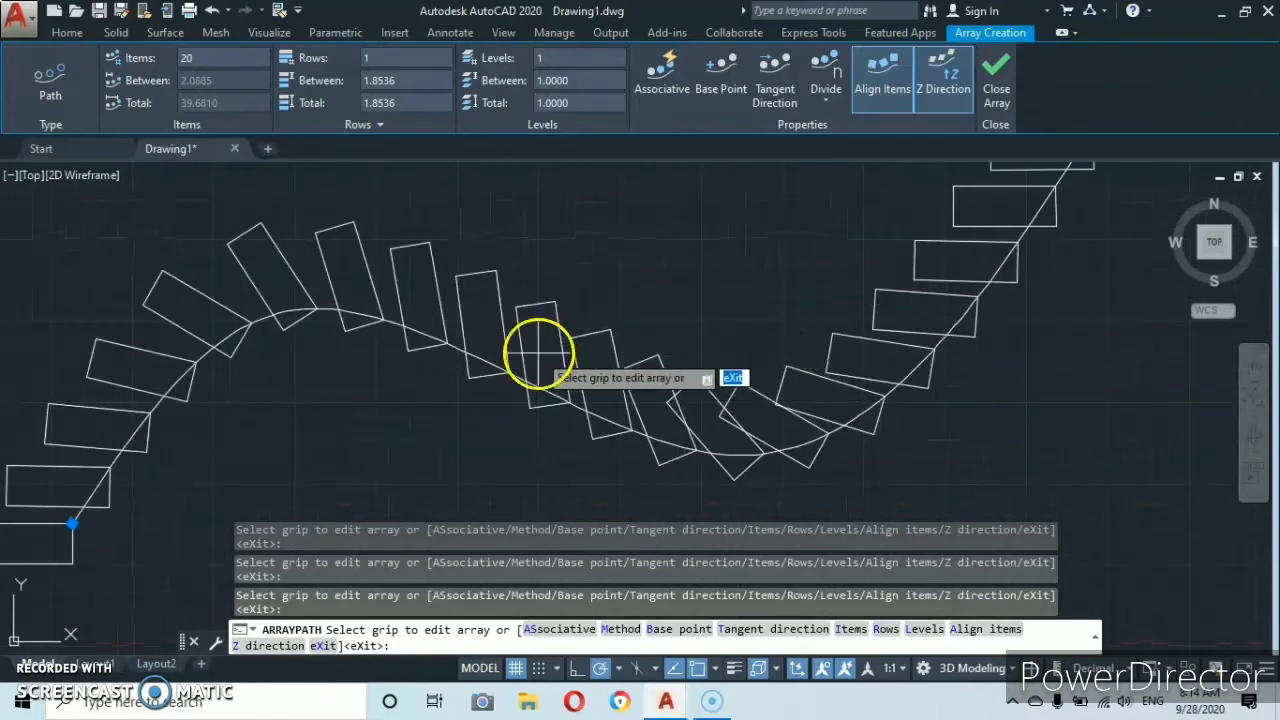
# Switch the path array's spacing method from Divide to Measure.
pyautogui.scroll(-2, 538, 350)
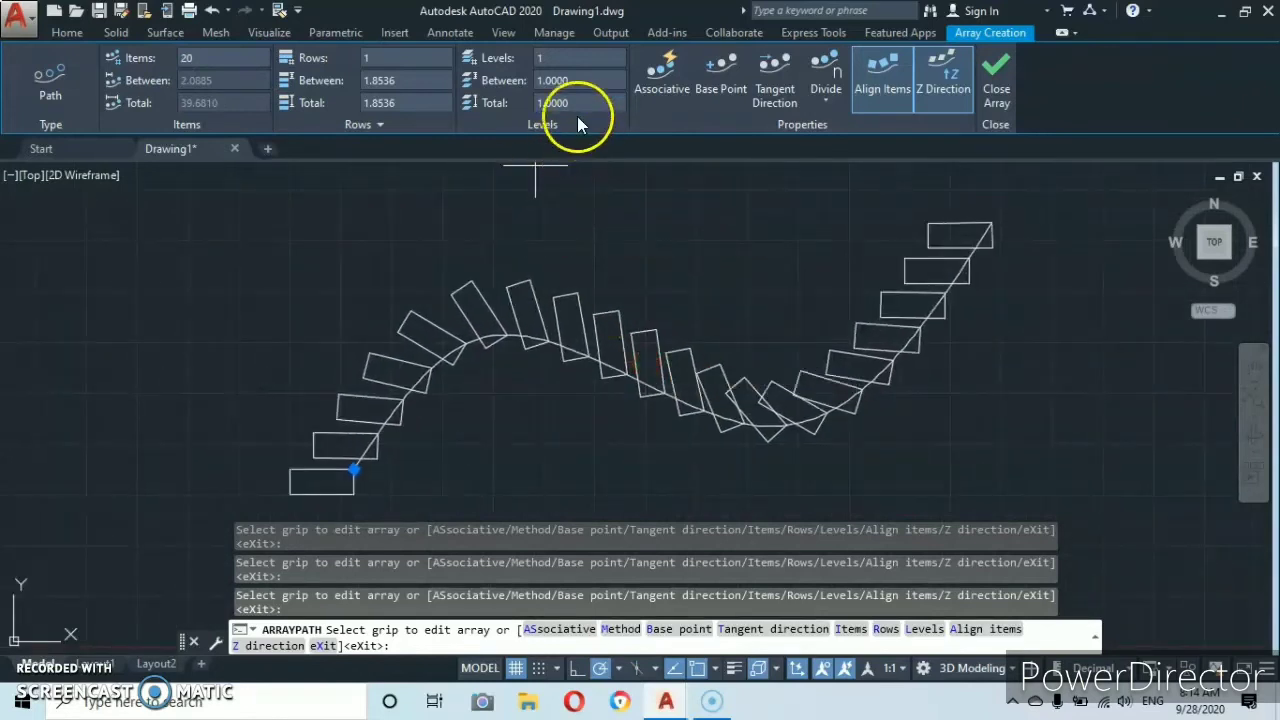
pyautogui.click(826, 96)
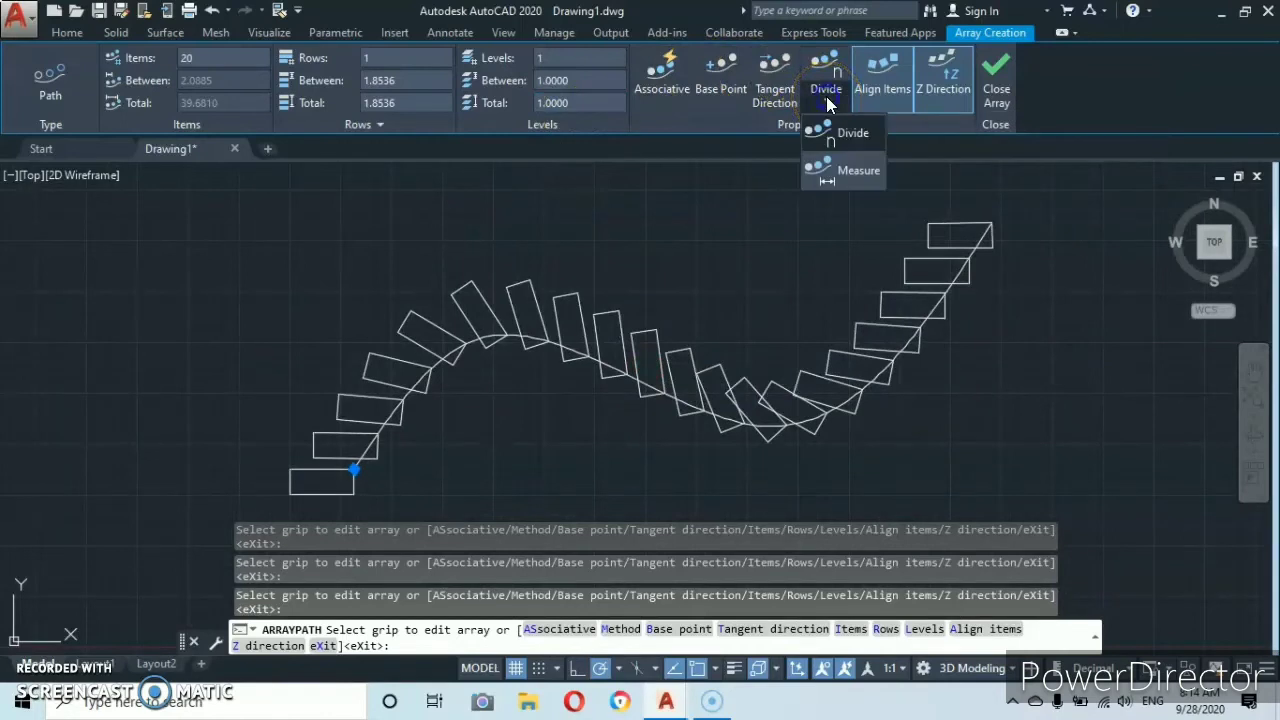
pyautogui.click(833, 170)
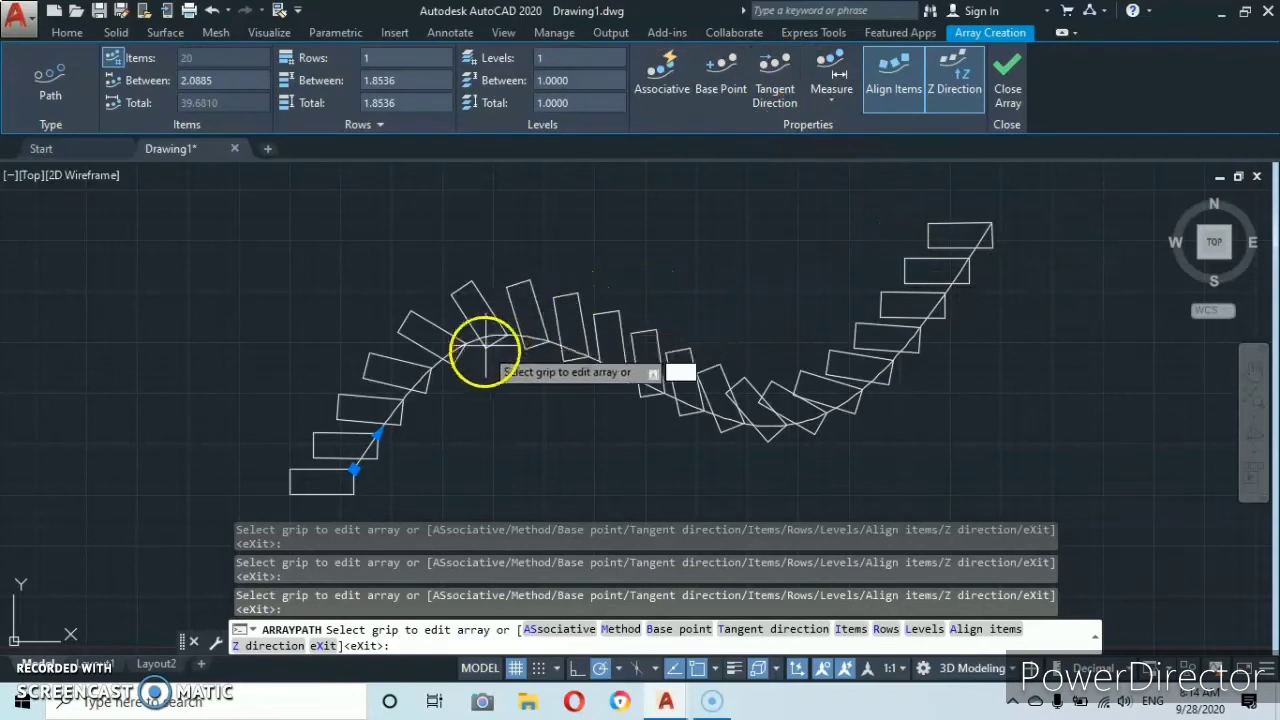
# Try adjusting the distance between the path array's items with the item spacing grip on the spline.
pyautogui.click(377, 435)
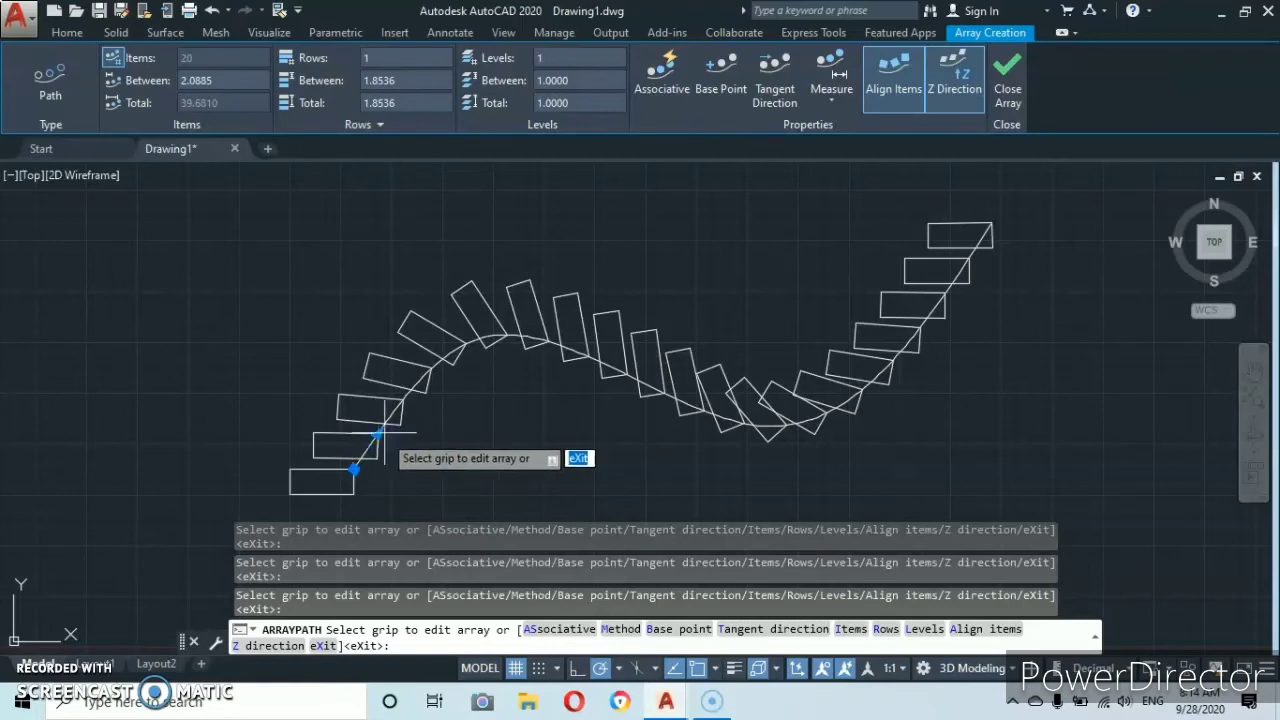
pyautogui.click(377, 435)
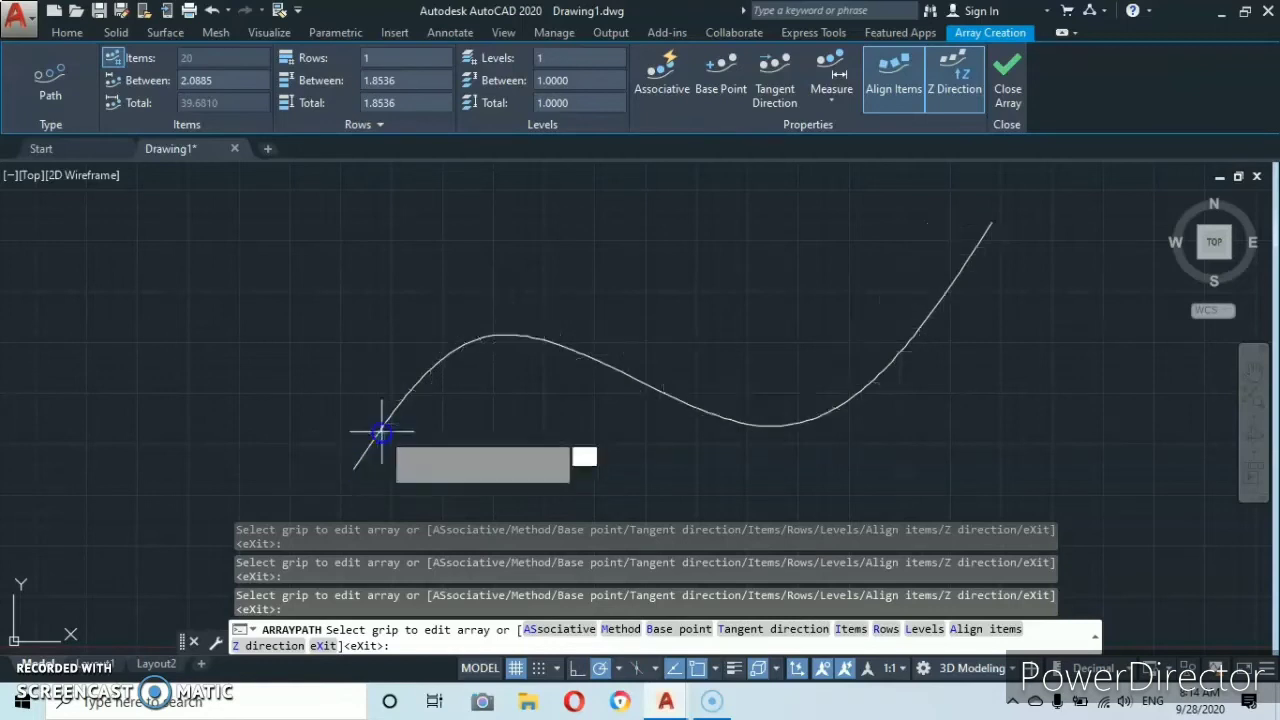
pyautogui.moveTo(405, 400); pyautogui.dragTo(372, 430)
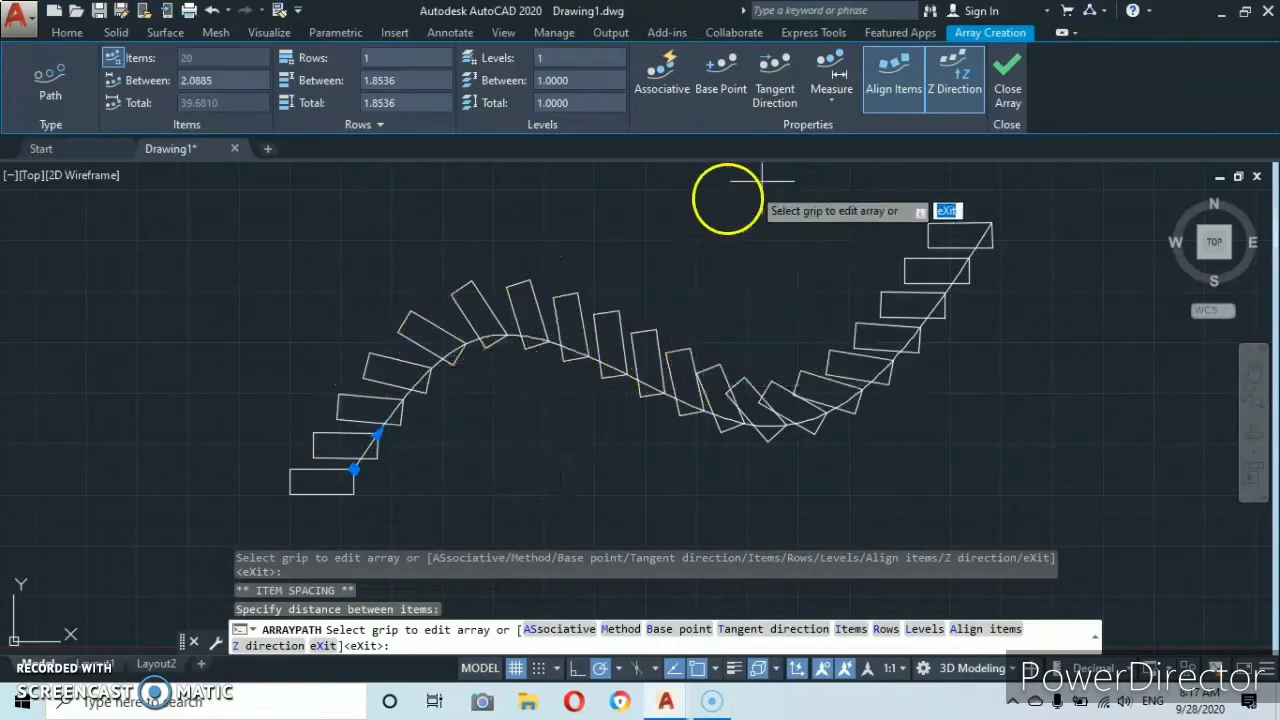
# Turn off Align Items for the path array to compare the rectangles' orientation, and turn it back on.
pyautogui.click(892, 97)
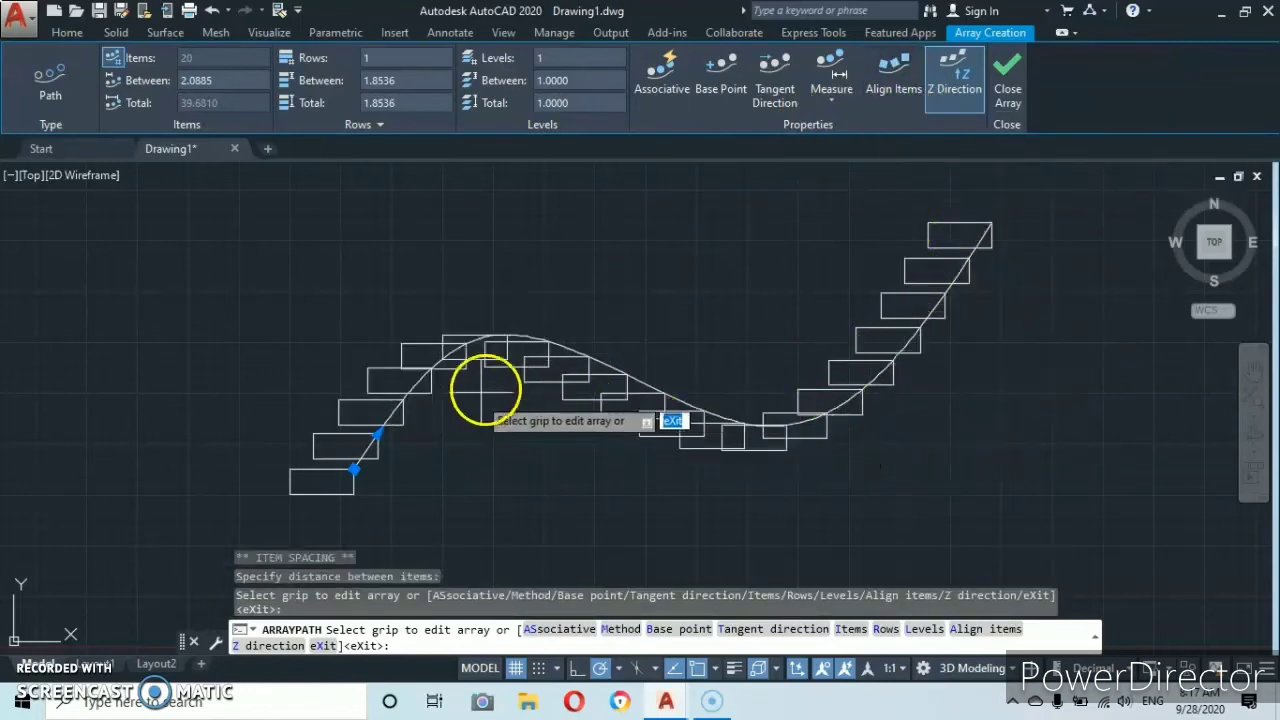
pyautogui.scroll(2, 534, 351)
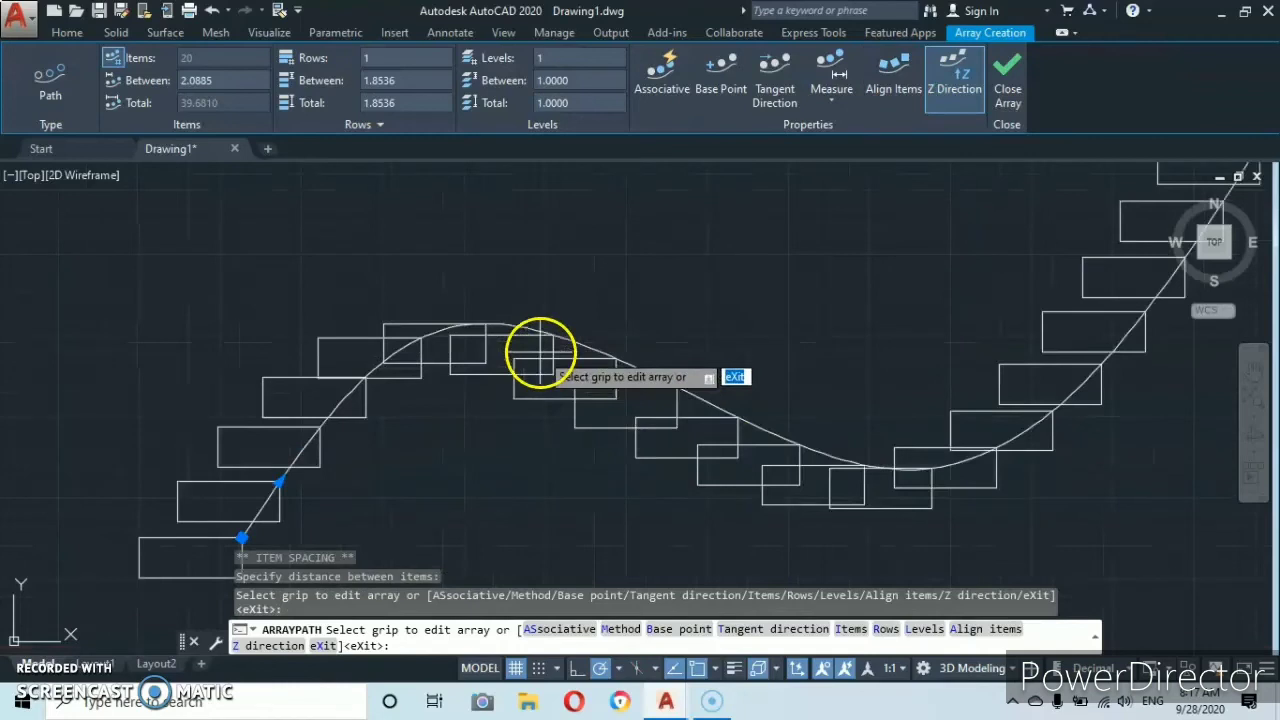
pyautogui.click(888, 90)
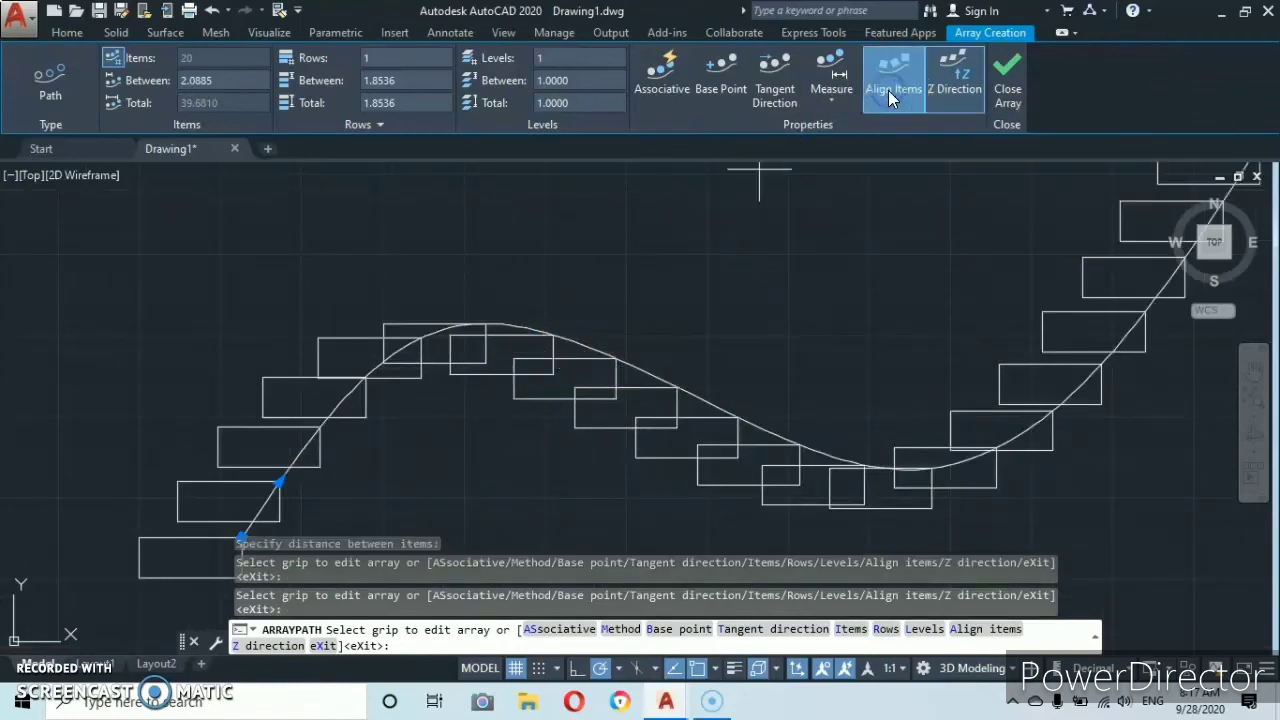
pyautogui.scroll(-2, 850, 310)
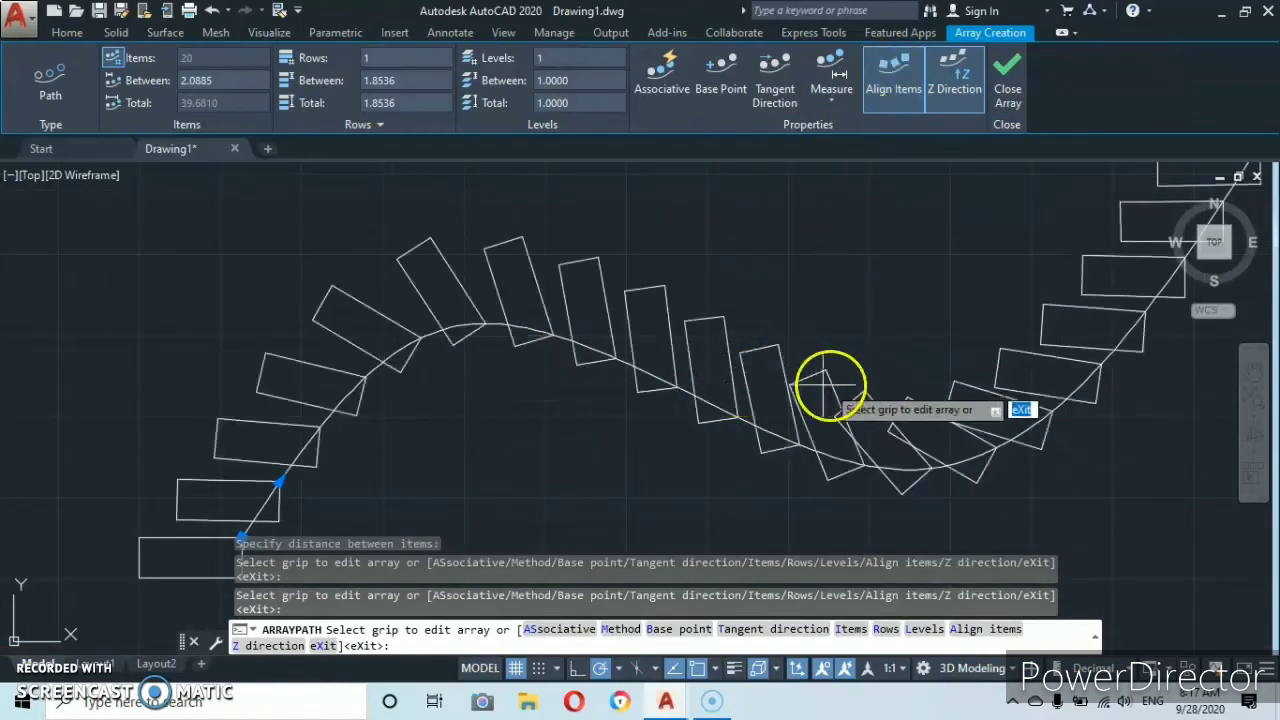
pyautogui.moveTo(828, 385); pyautogui.dragTo(640, 371, button='middle')
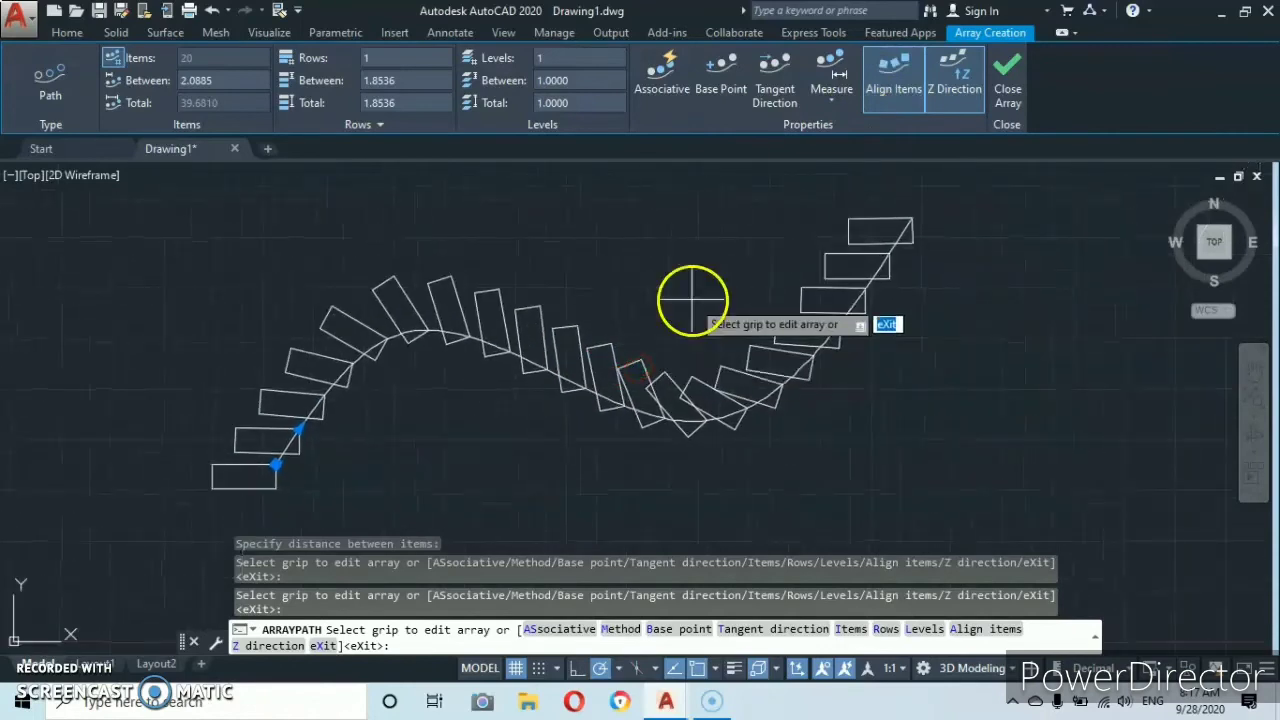
pyautogui.moveTo(689, 297); pyautogui.dragTo(694, 336, button='middle')
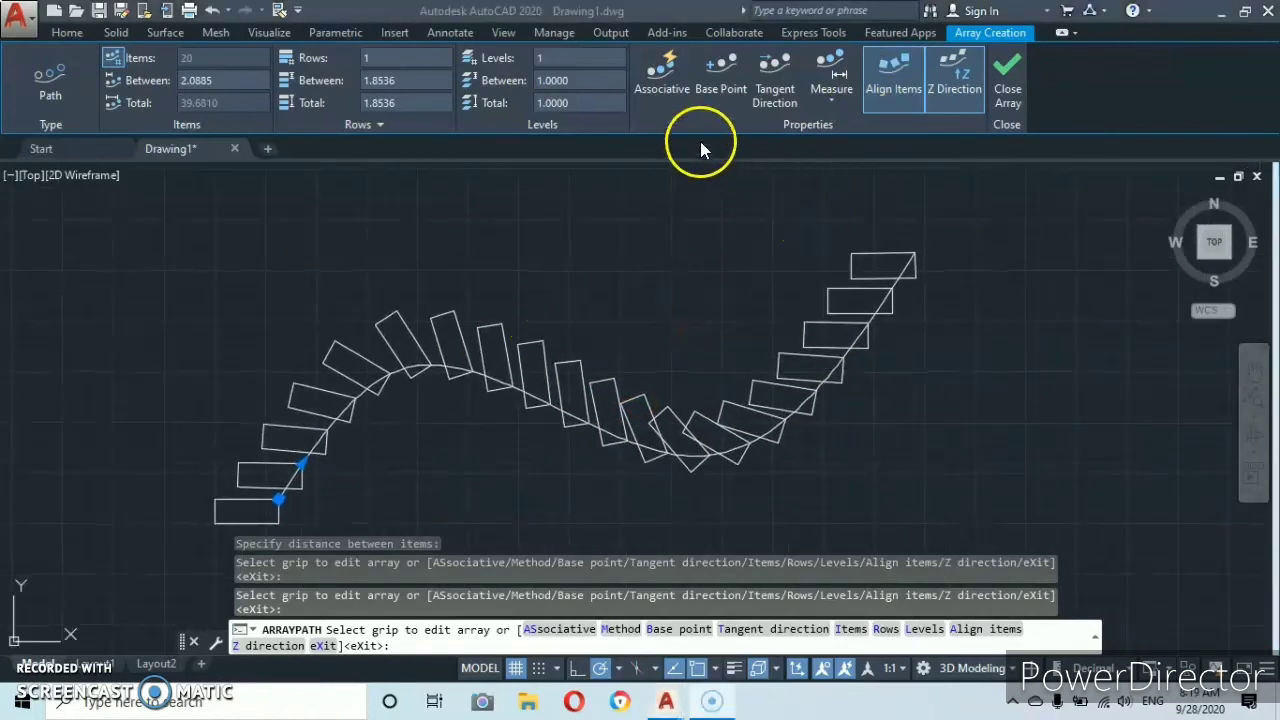
# Make the path array associative and finish creating it.
pyautogui.click(659, 107)
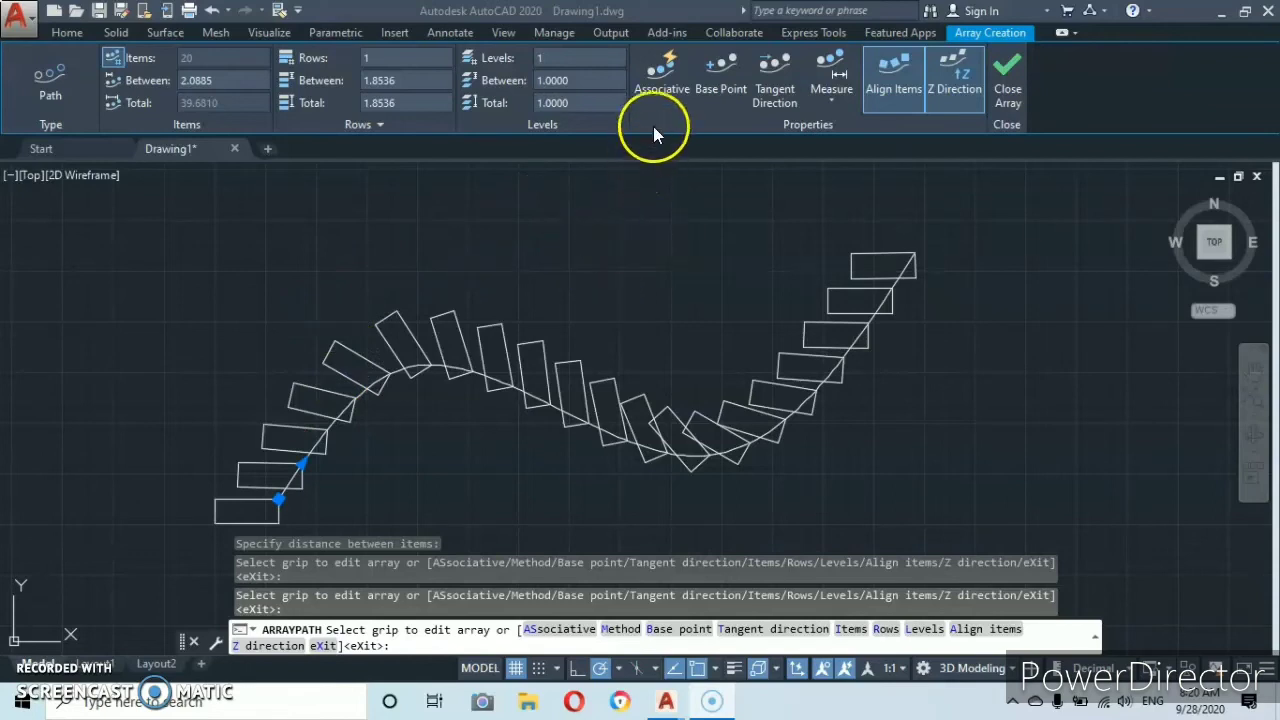
pyautogui.click(655, 85)
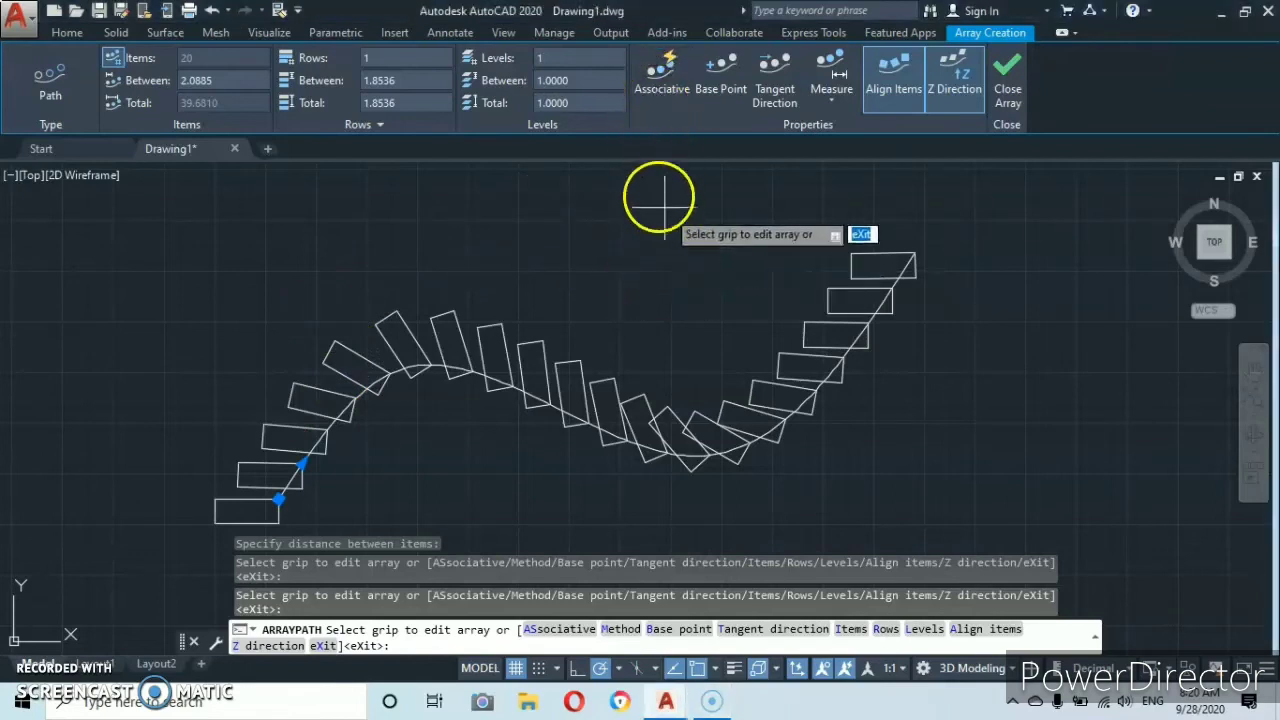
pyautogui.click(652, 85)
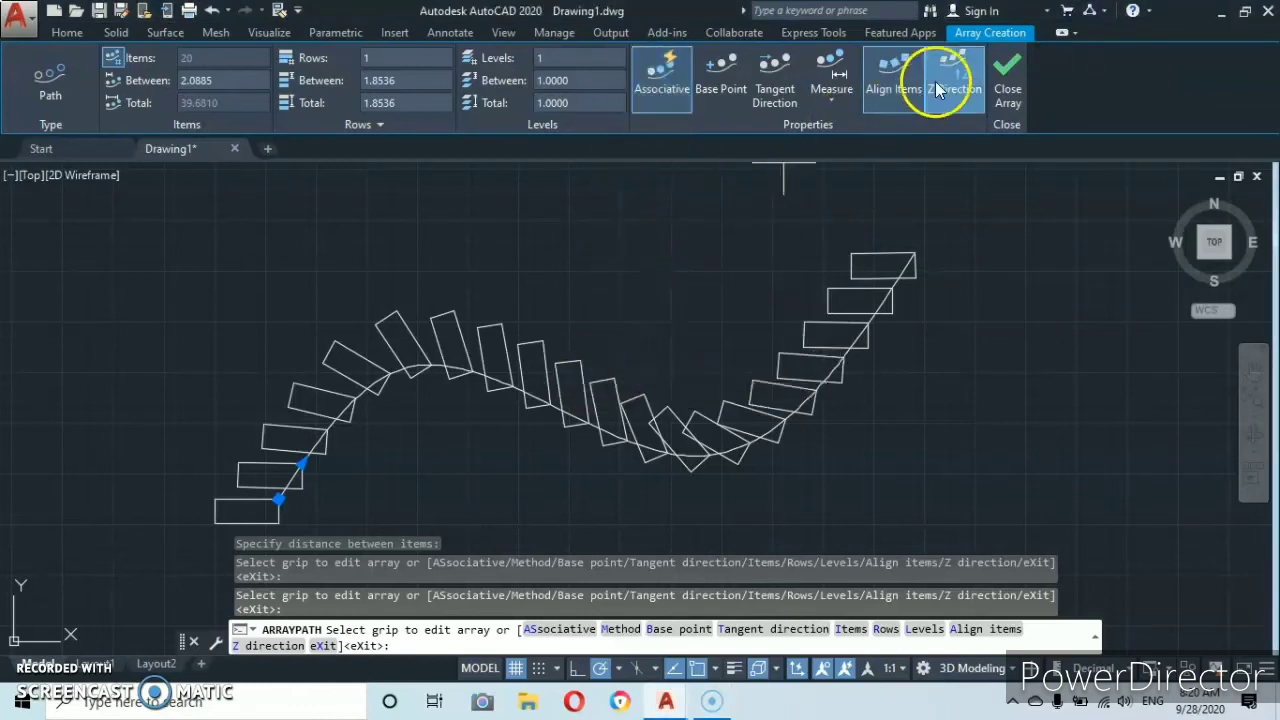
pyautogui.click(1008, 96)
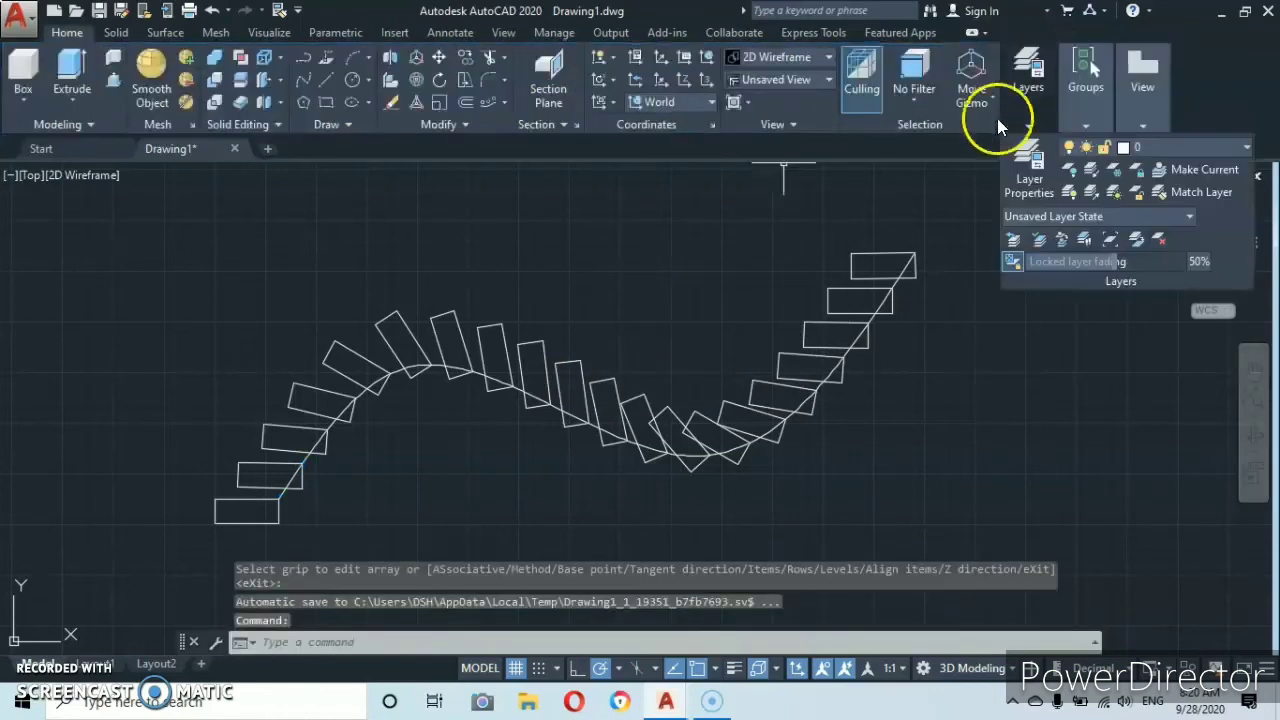
# Select the finished rectangle array and adjust its item spacing along the spline with the spacing grip.
pyautogui.click(329, 367)
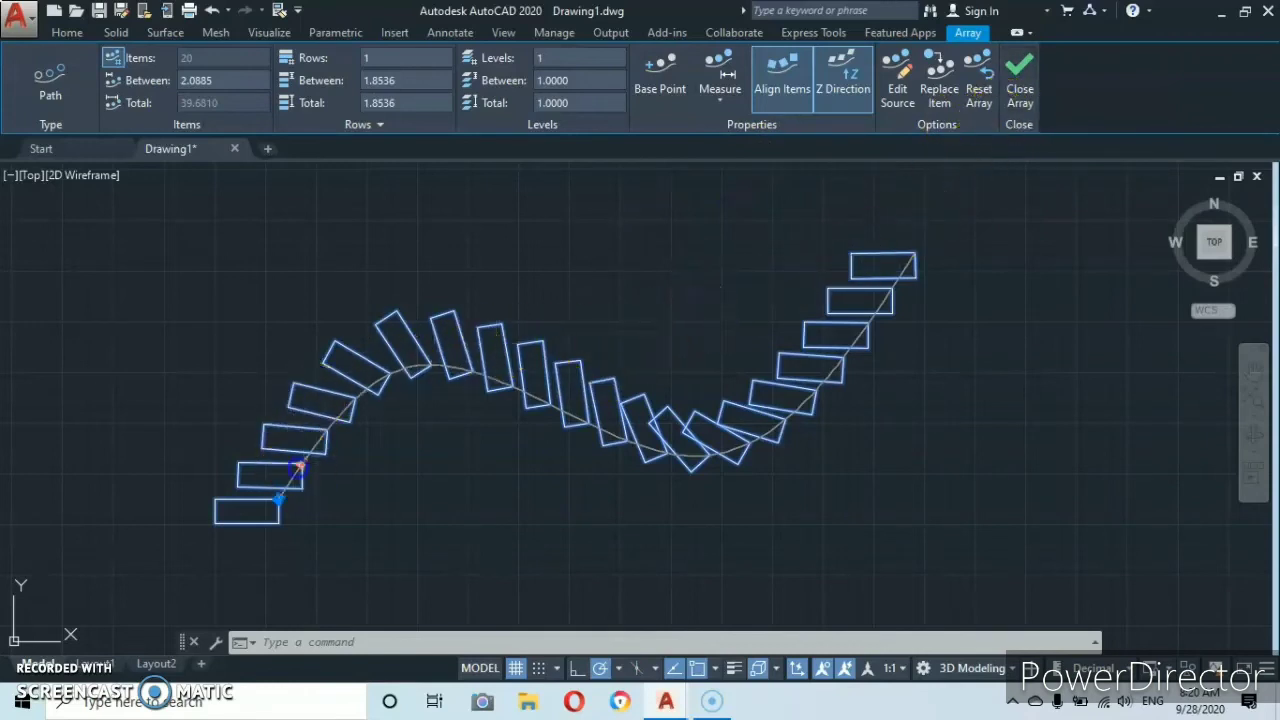
pyautogui.click(300, 464)
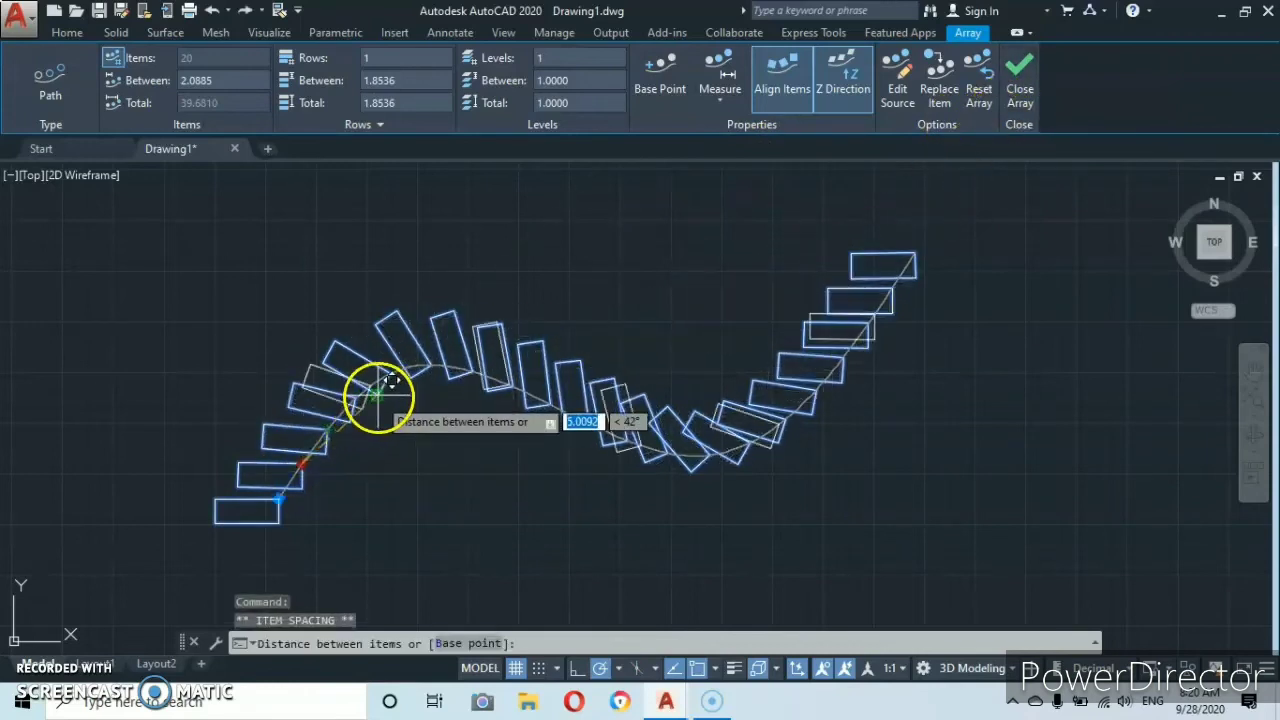
pyautogui.click(301, 452)
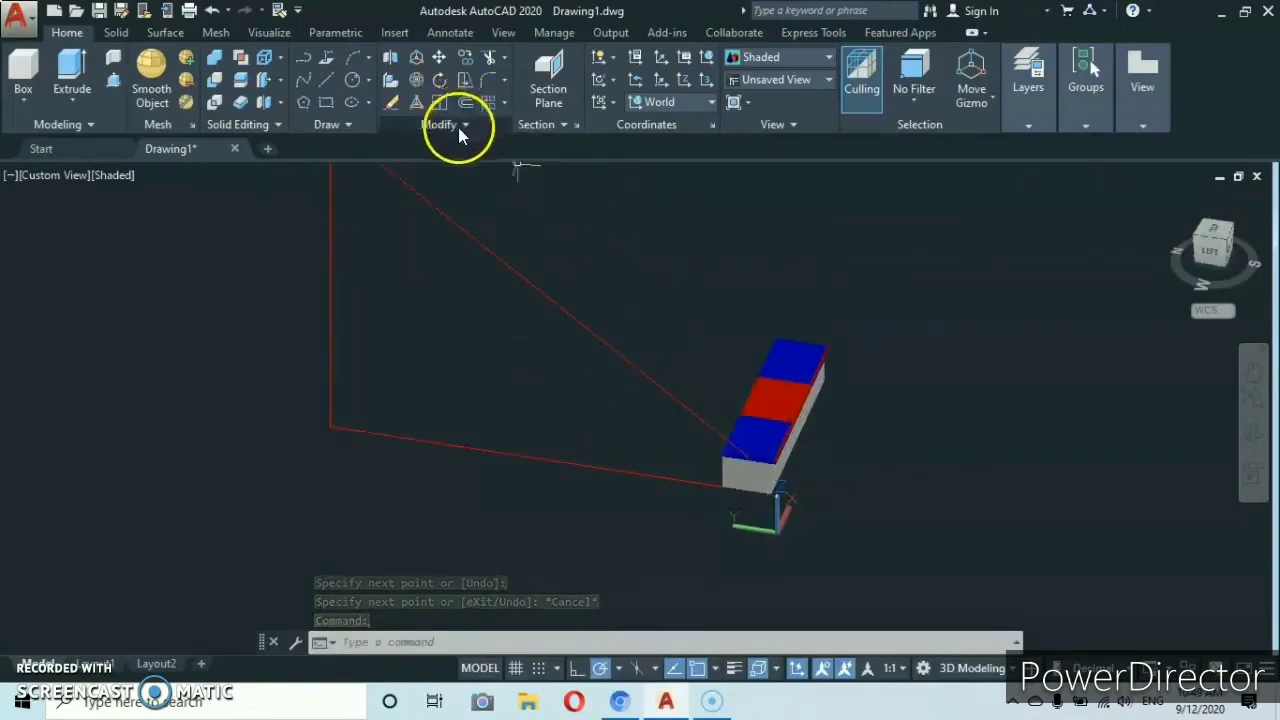
# Create a path array of the blue and red stair tread block reference along the sloping red line.
pyautogui.click(504, 105)
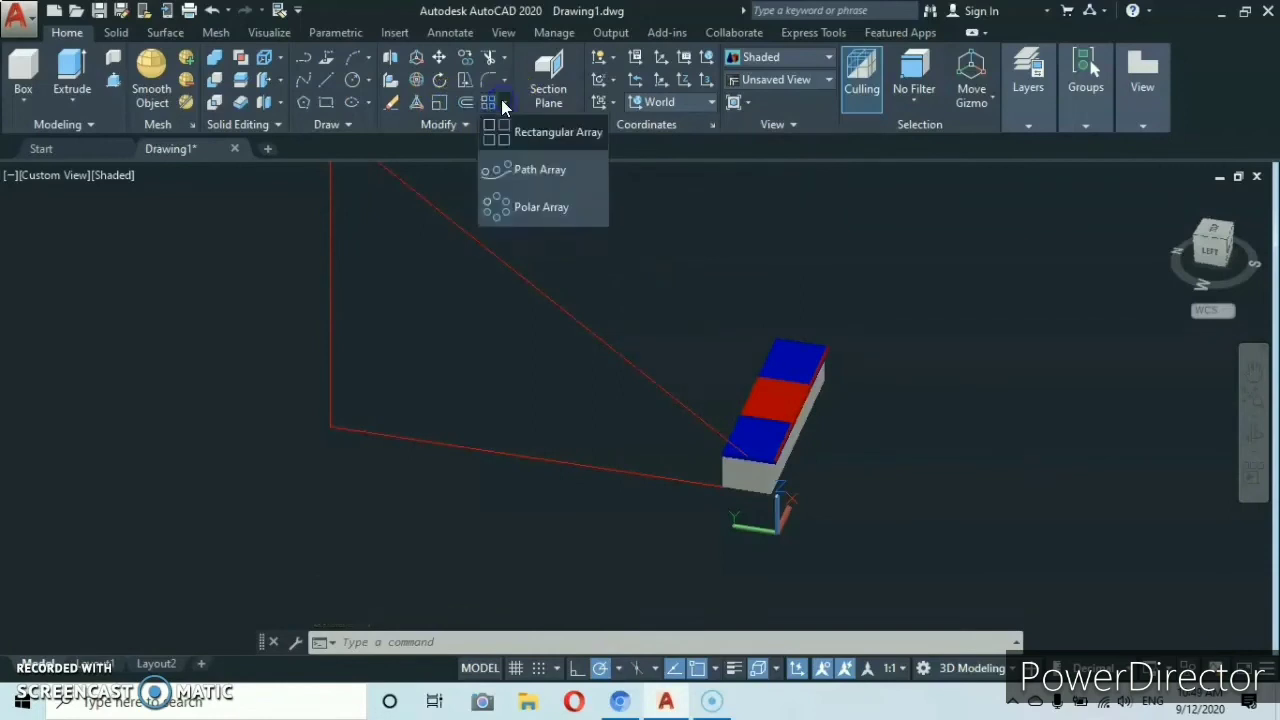
pyautogui.click(503, 173)
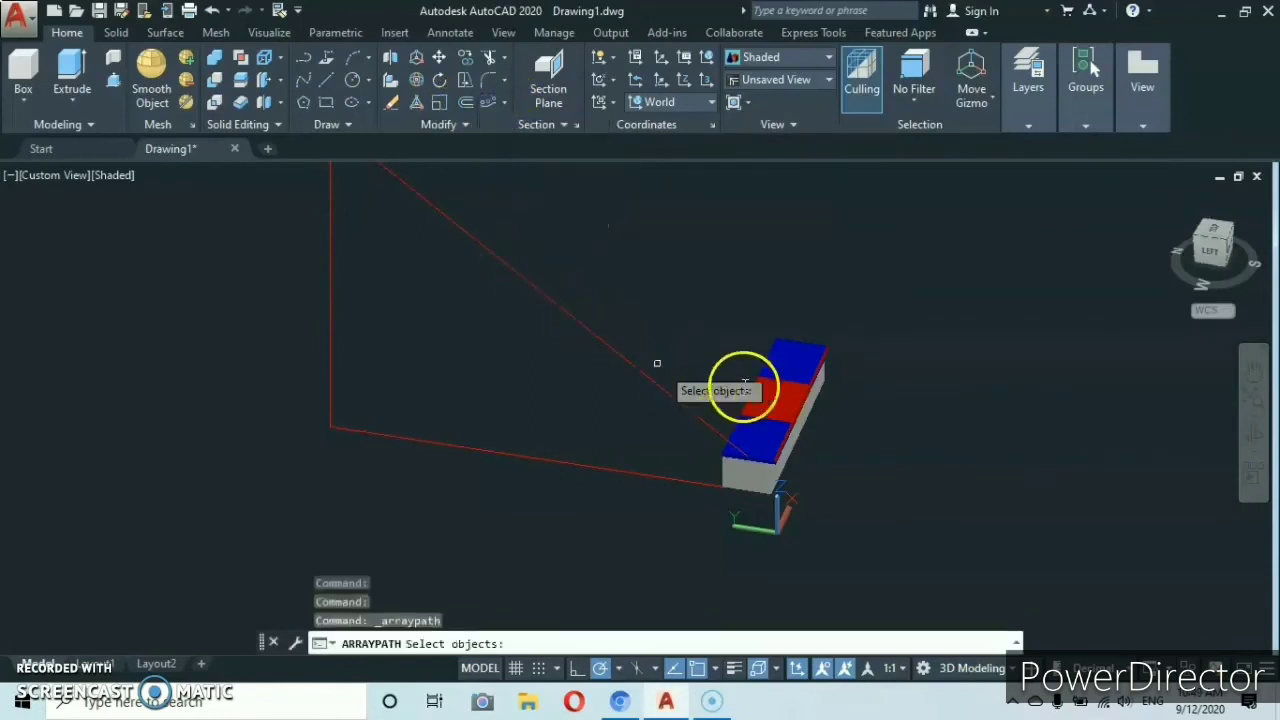
pyautogui.click(816, 345)
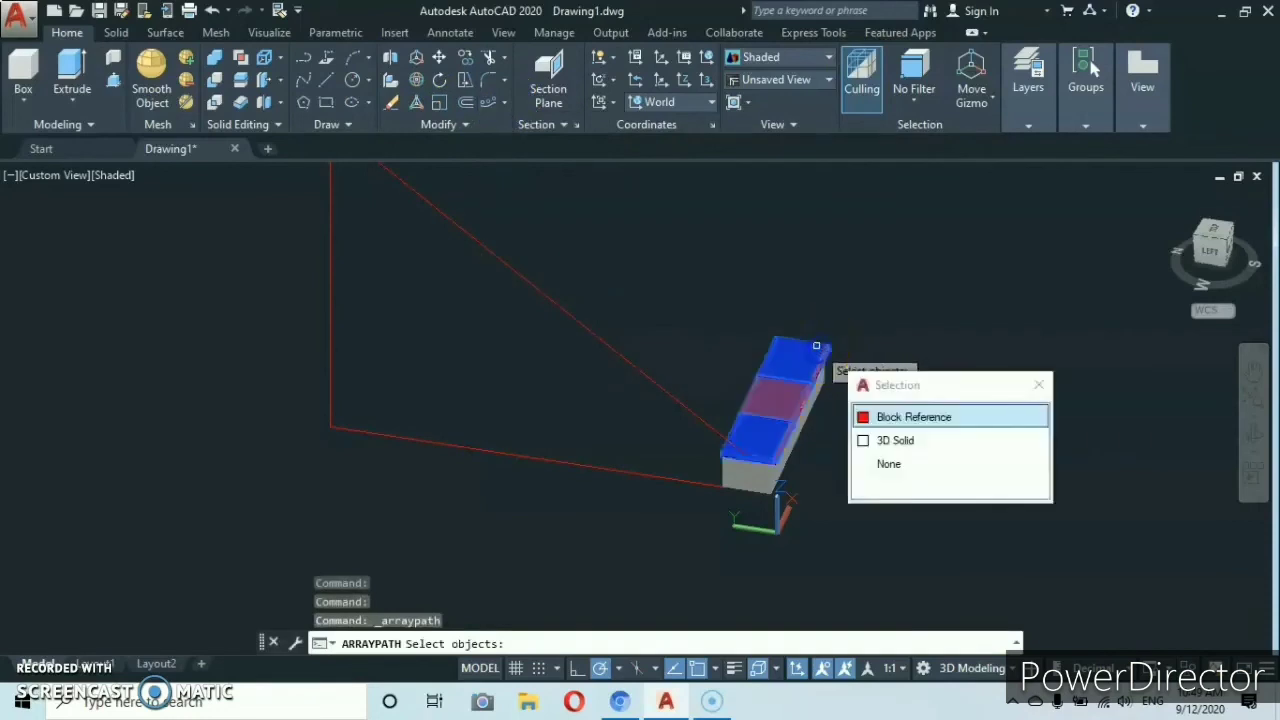
pyautogui.click(903, 418)
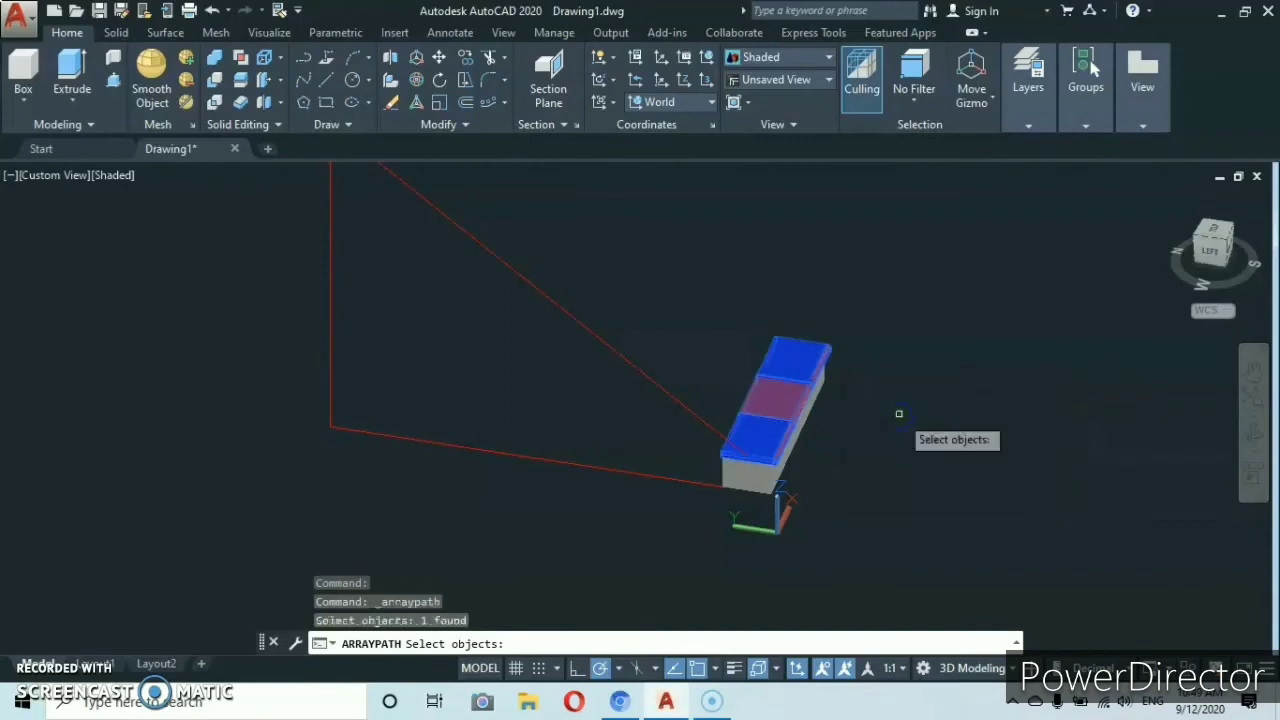
pyautogui.press('Return')
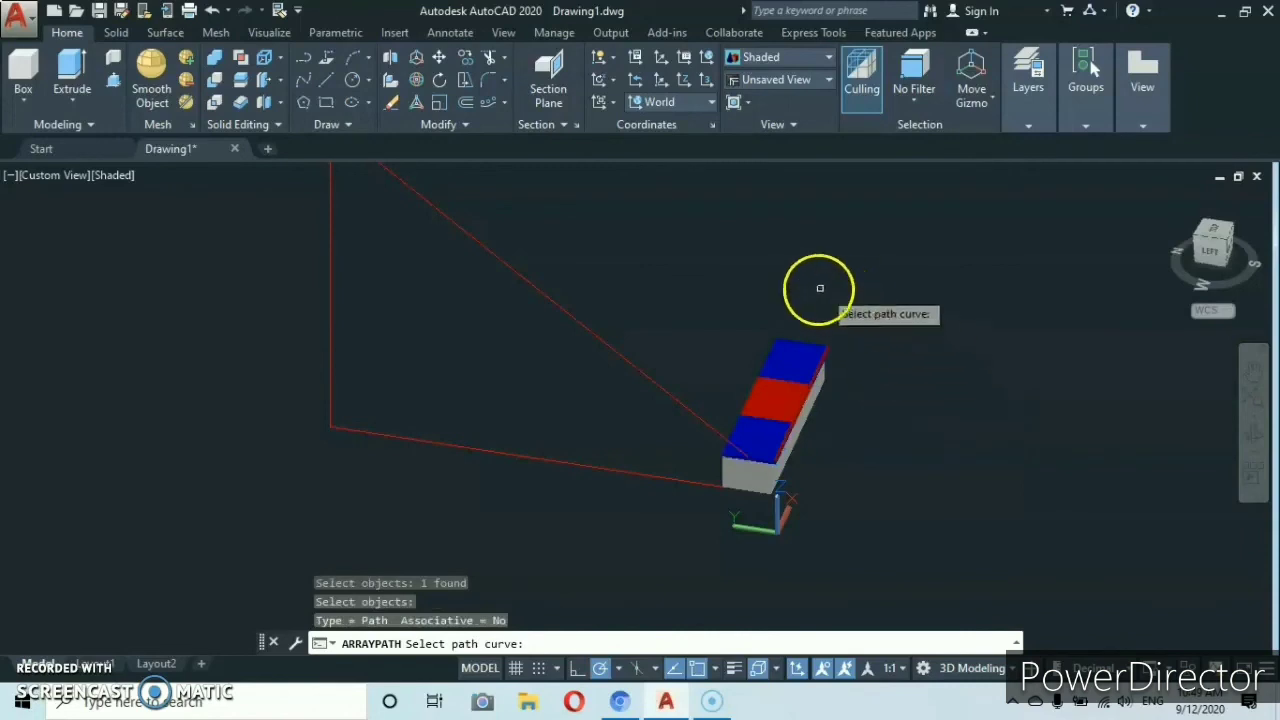
pyautogui.click(621, 356)
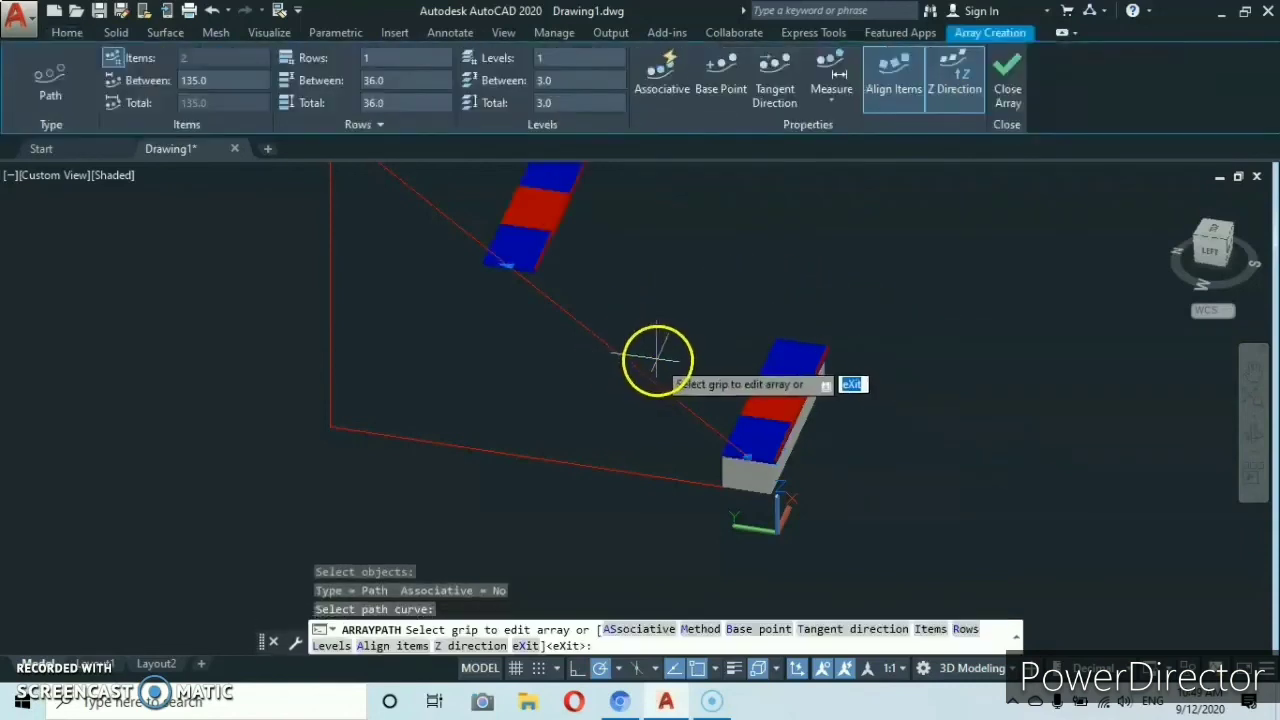
# Shorten the distance between the arrayed treads with the item spacing grip, placing it on the sloping line close to the bottom tread.
pyautogui.scroll(-2, 657, 317)
pyautogui.moveTo(657, 317); pyautogui.dragTo(640, 362, button='middle')
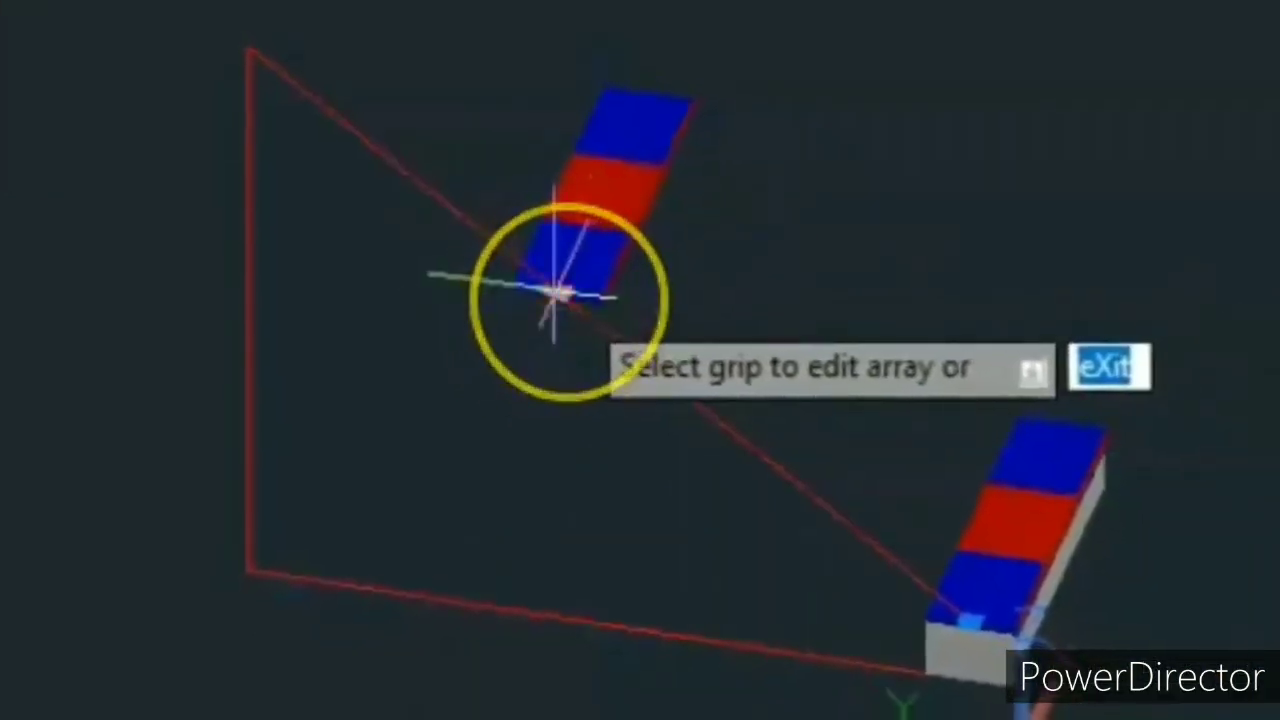
pyautogui.scroll(3, 553, 292)
pyautogui.scroll(1, 551, 289)
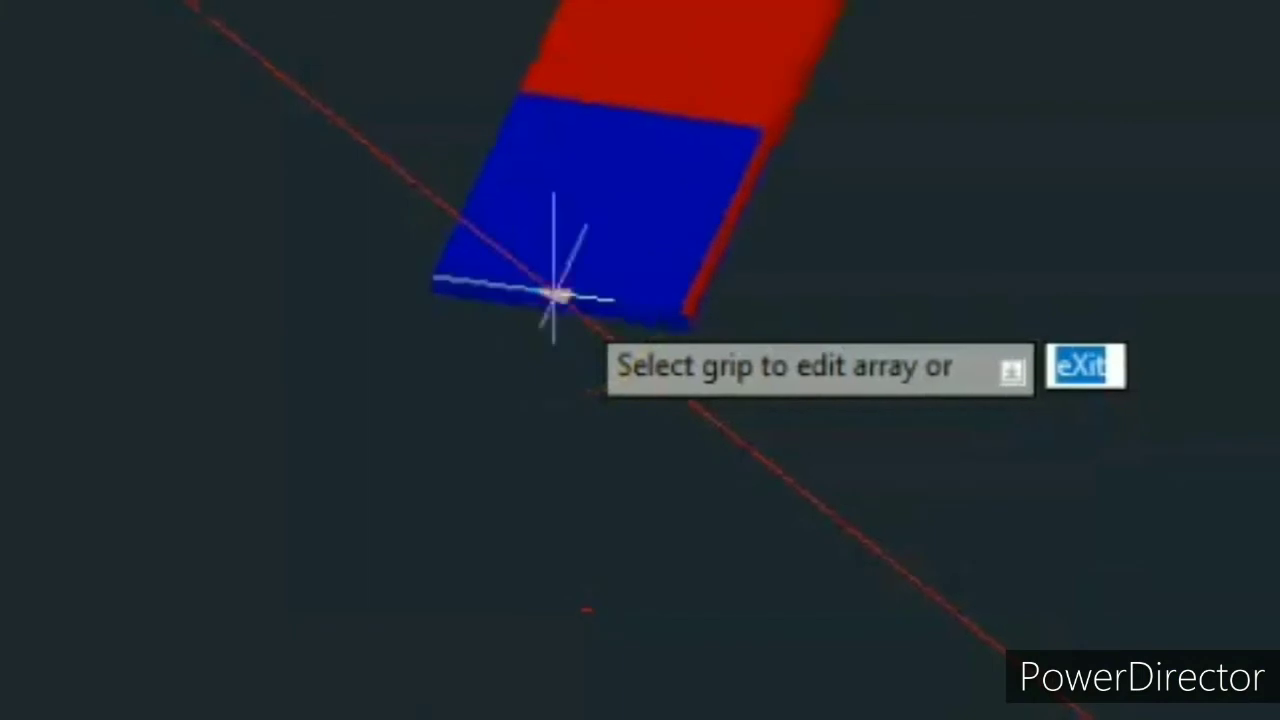
pyautogui.click(566, 291)
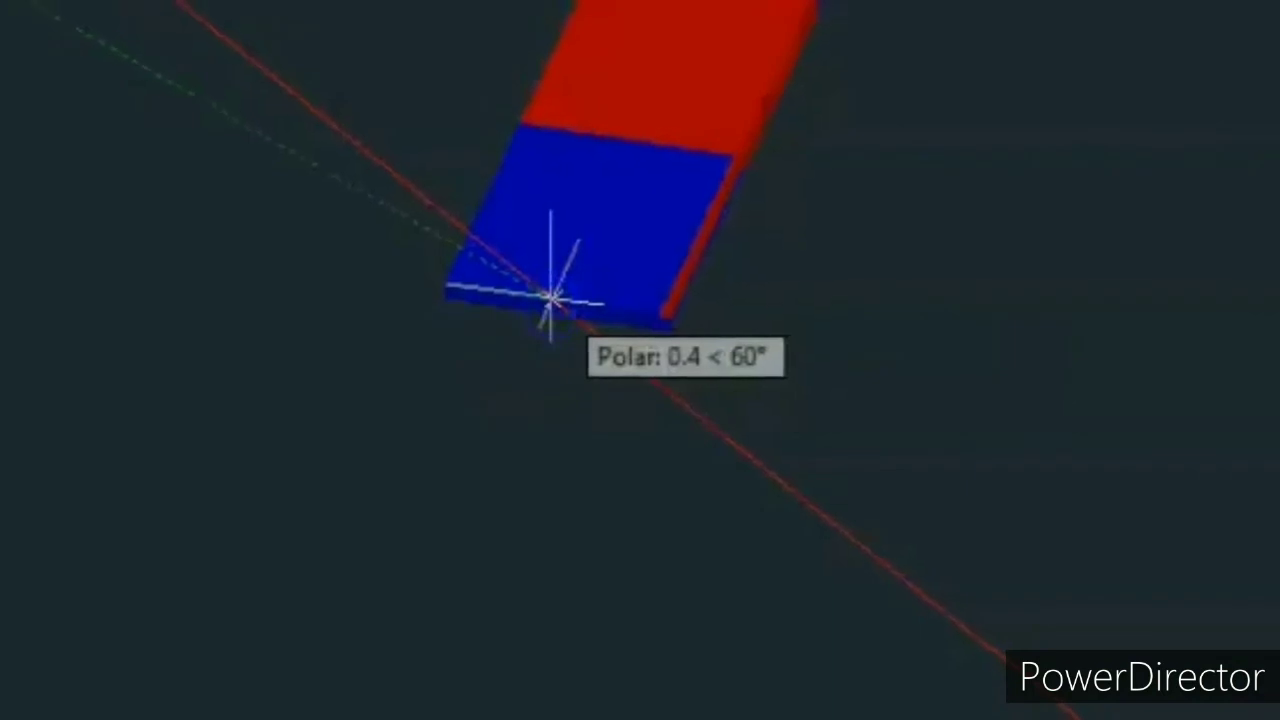
pyautogui.moveTo(551, 298); pyautogui.dragTo(908, 575)
pyautogui.scroll(-5, 904, 560)
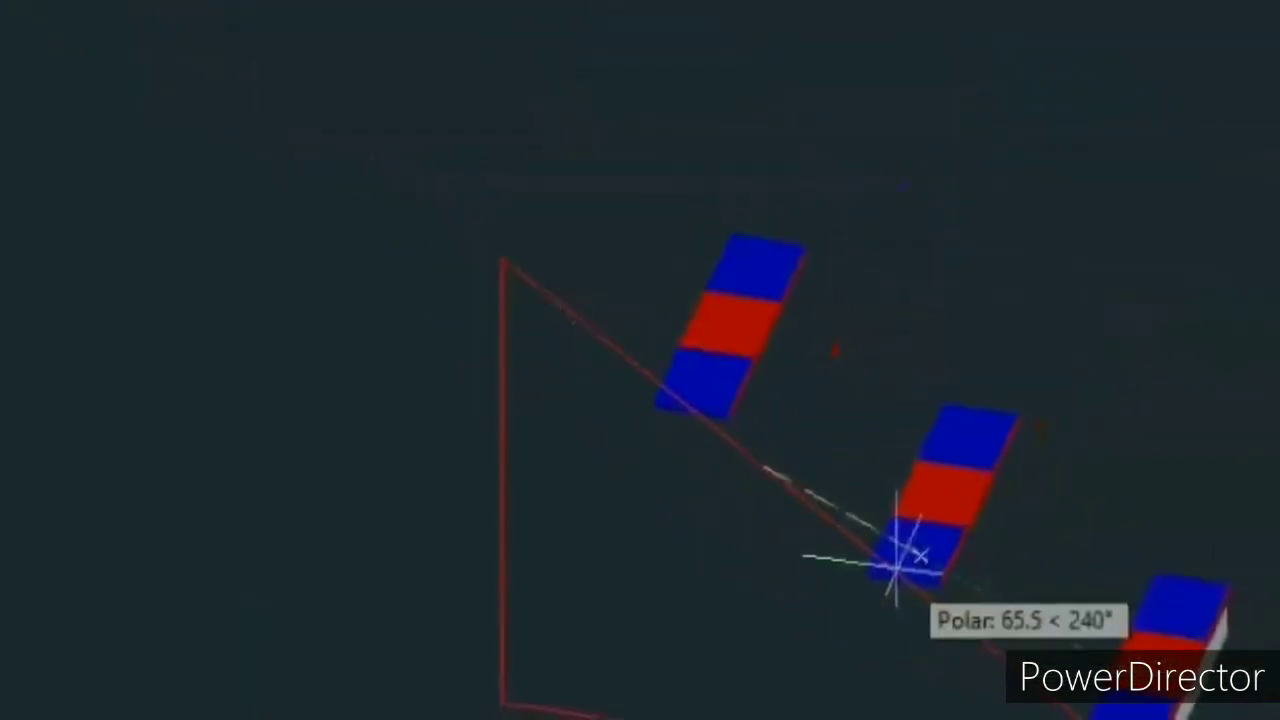
pyautogui.moveTo(944, 612)
pyautogui.mouseDown()
pyautogui.moveTo(968, 630)
pyautogui.moveTo(953, 618)
pyautogui.mouseUp()
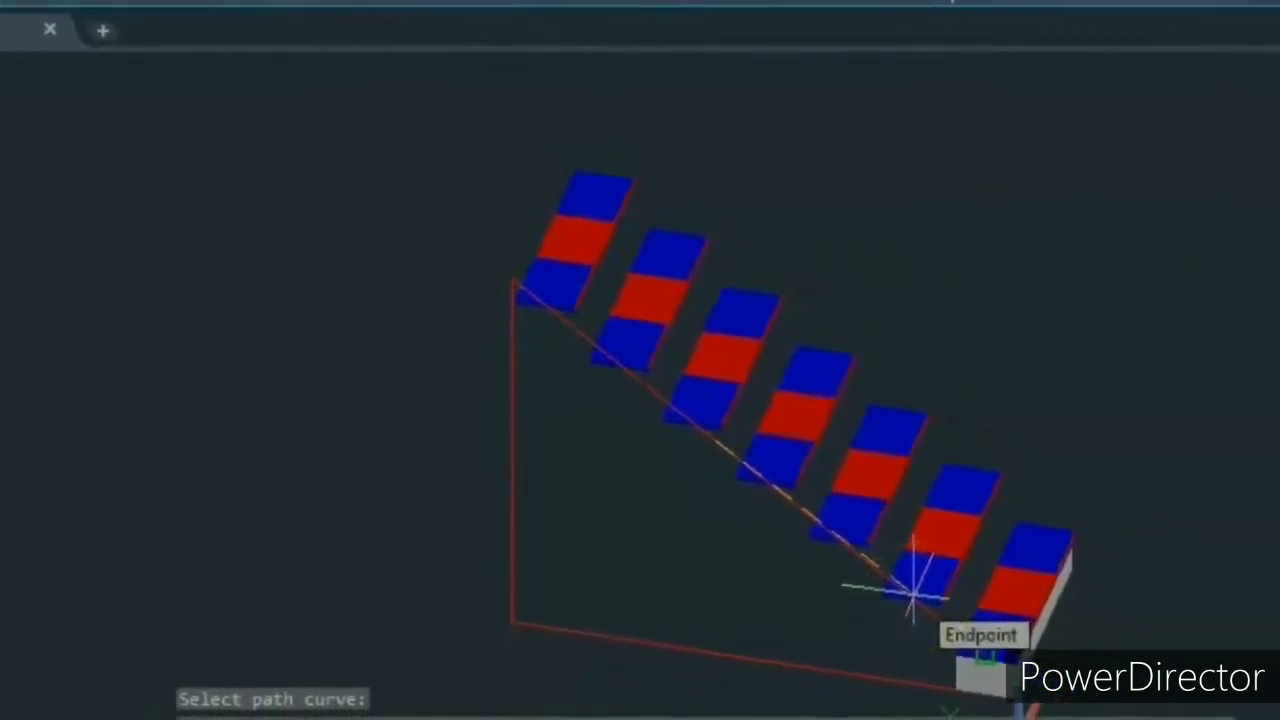
pyautogui.moveTo(913, 593); pyautogui.dragTo(930, 609)
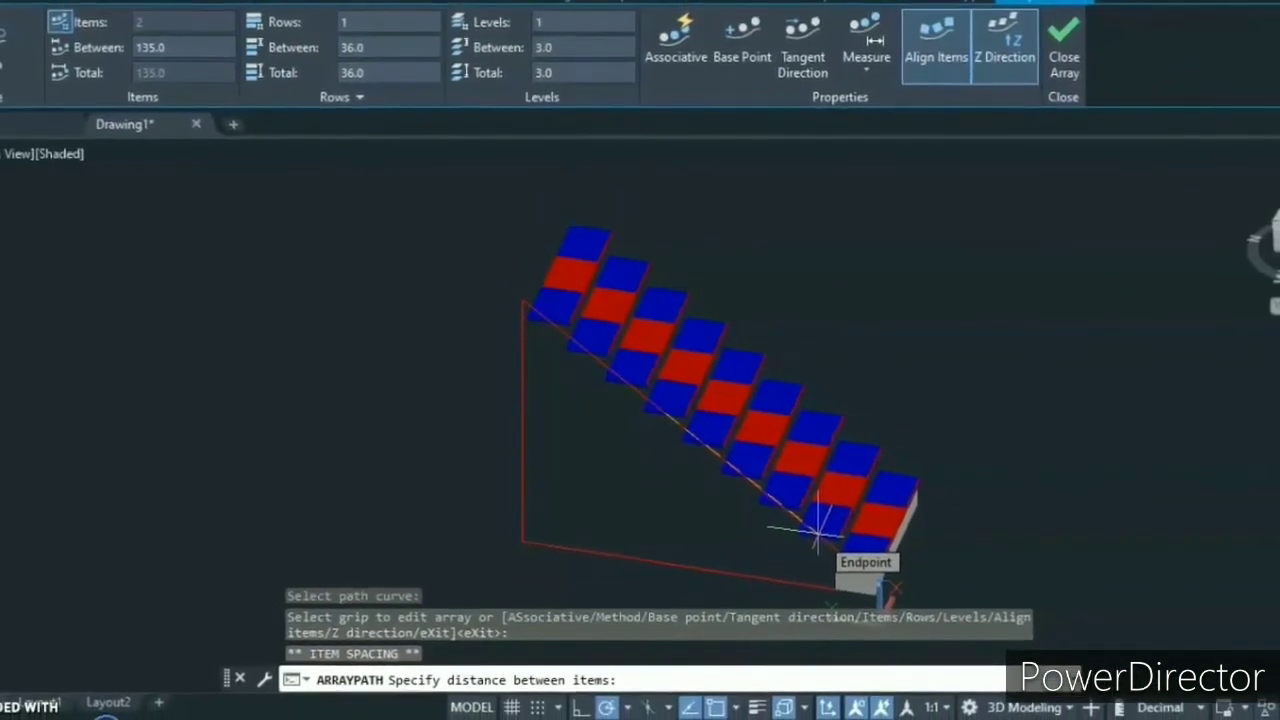
pyautogui.click(818, 527)
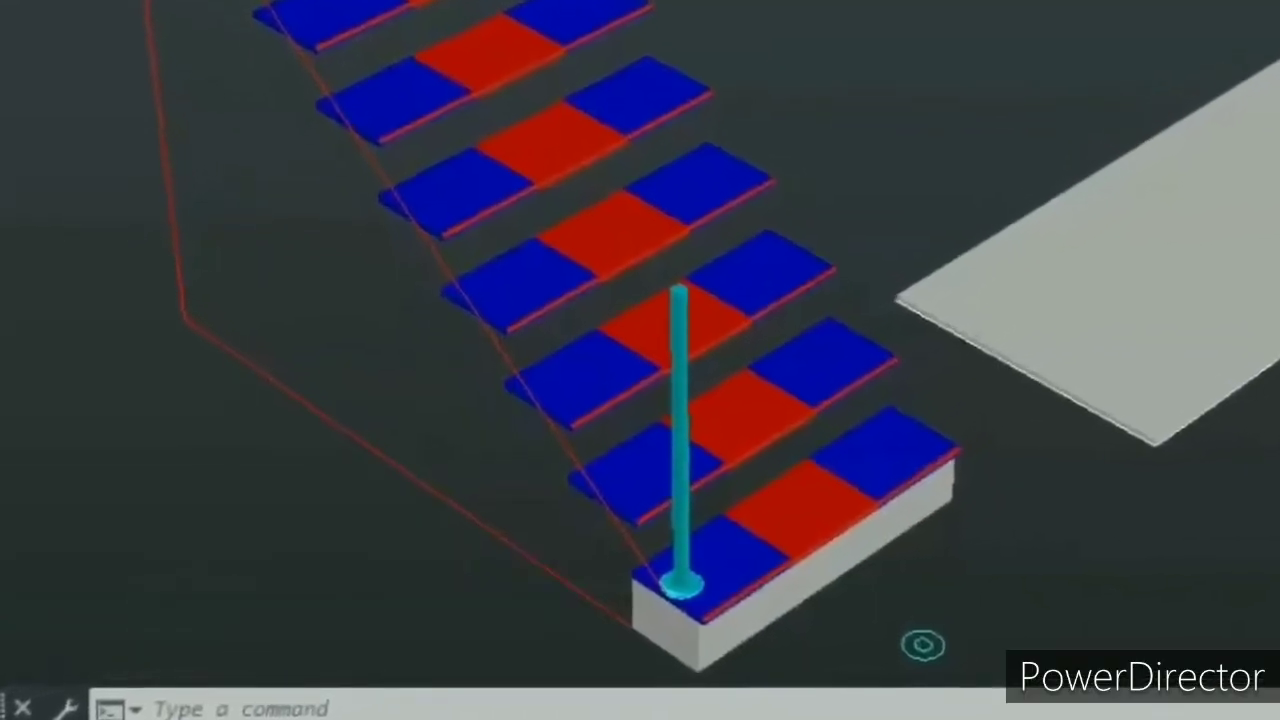
# Create a path array of the cyan post on the bottom tread, using the sloping red line as the path curve.
pyautogui.write('arraypath')
pyautogui.press('Return')
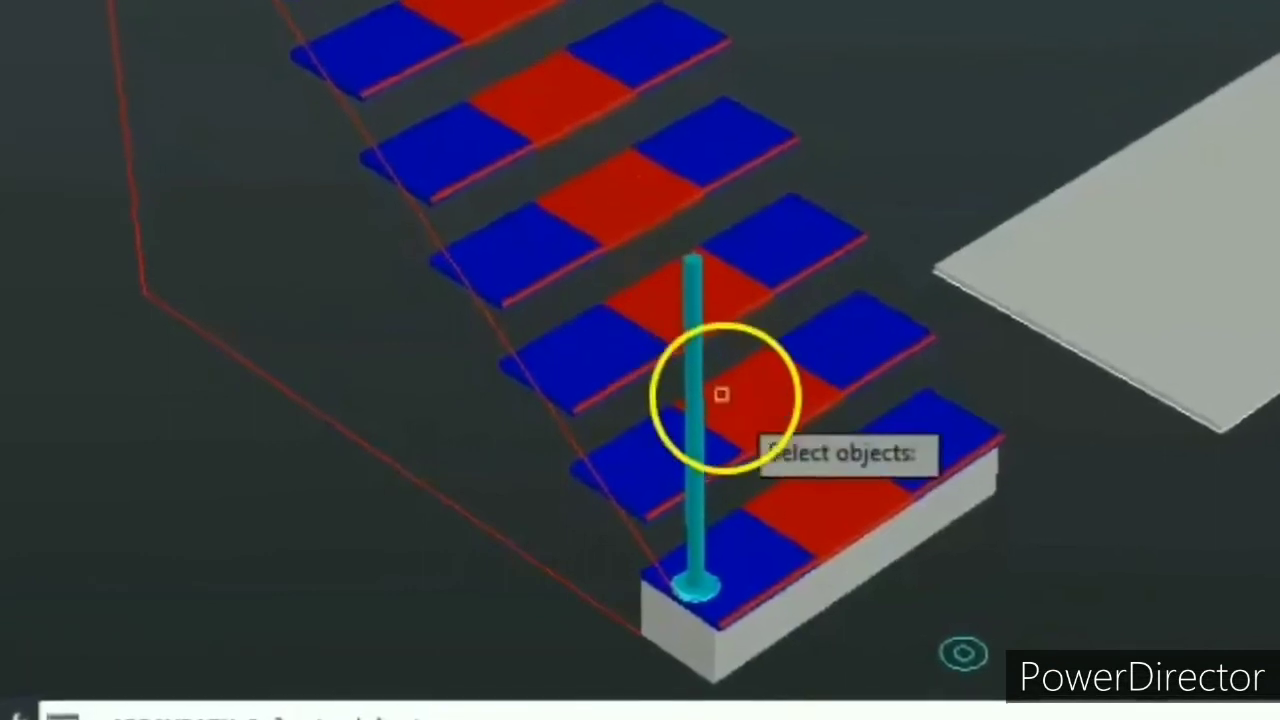
pyautogui.click(692, 373)
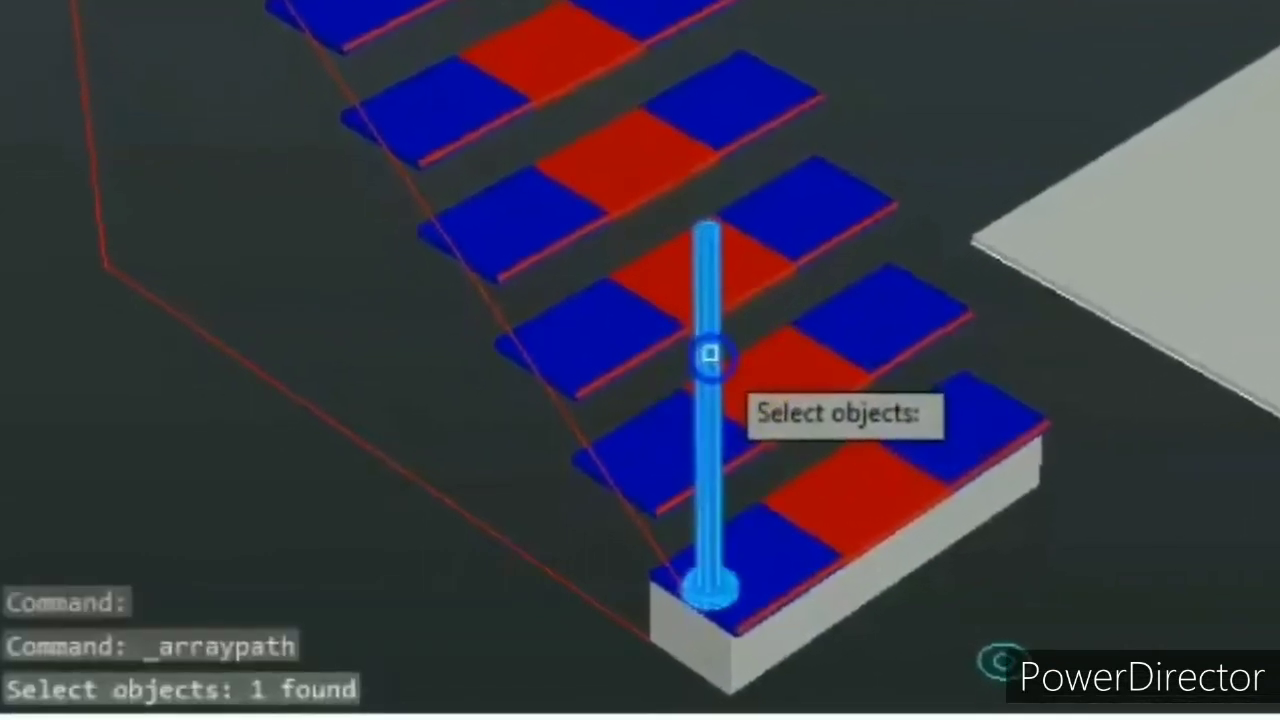
pyautogui.click(1127, 540)
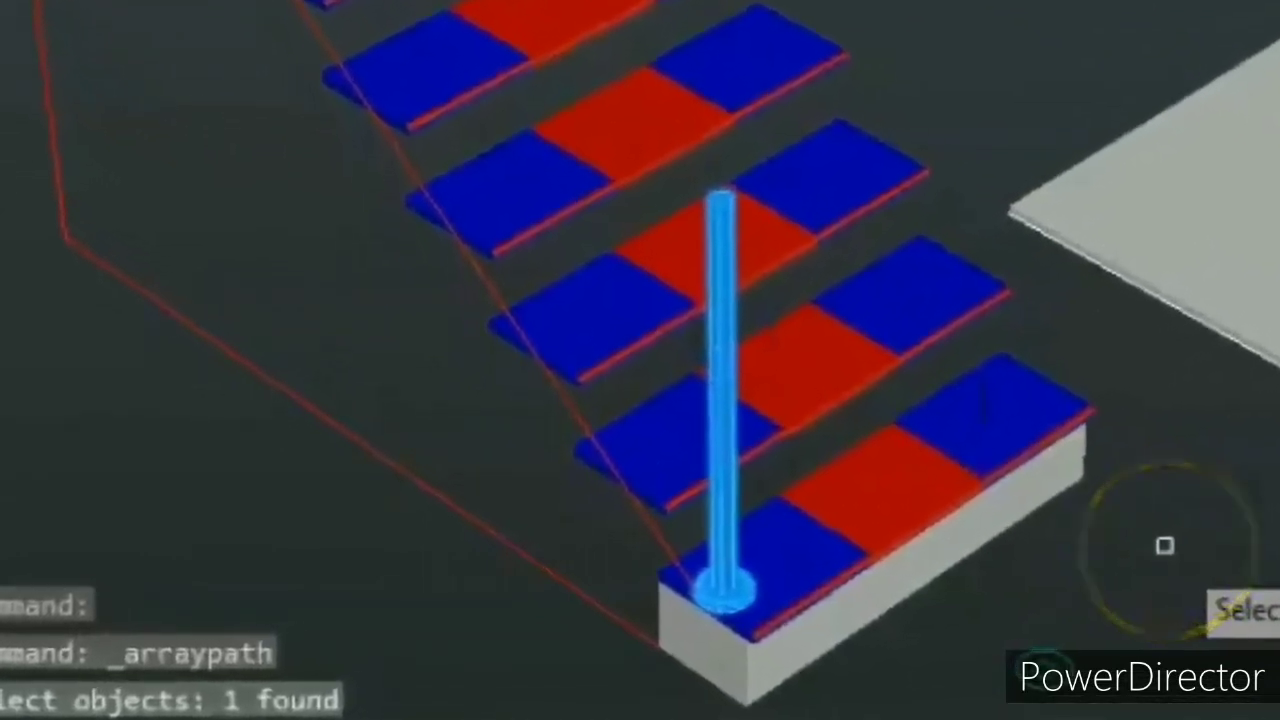
pyautogui.click(605, 461)
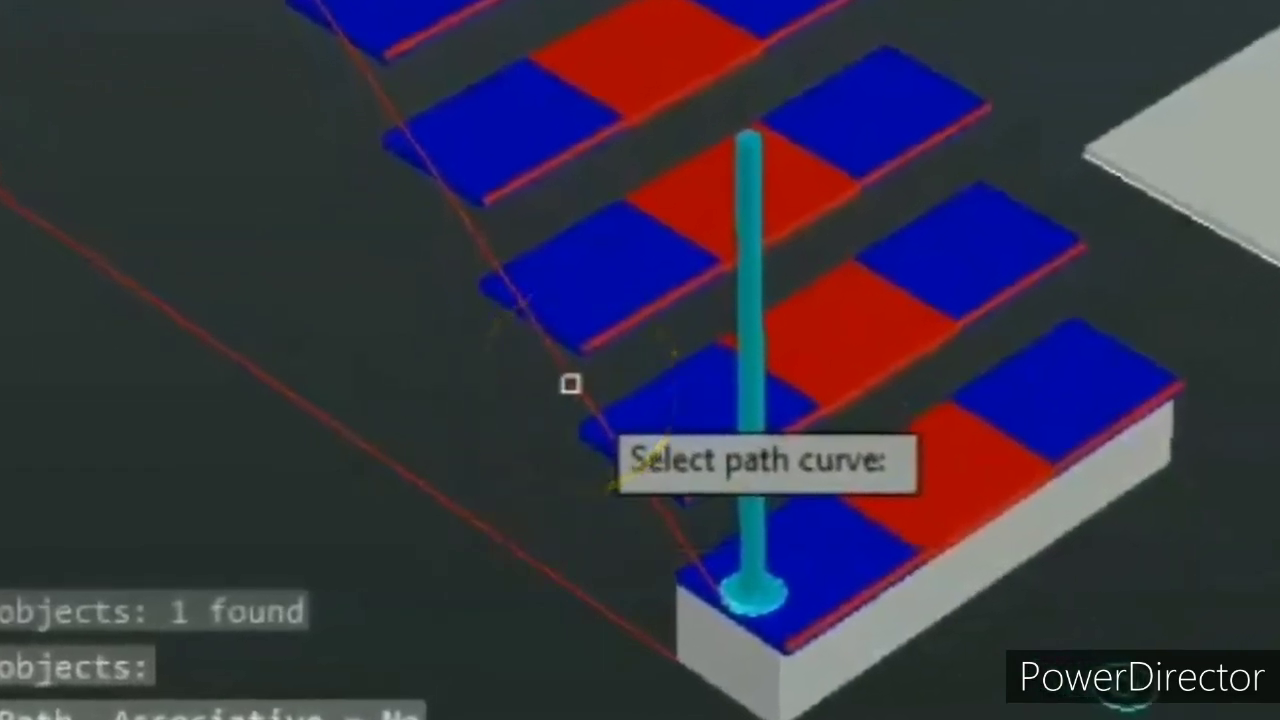
pyautogui.click(570, 384)
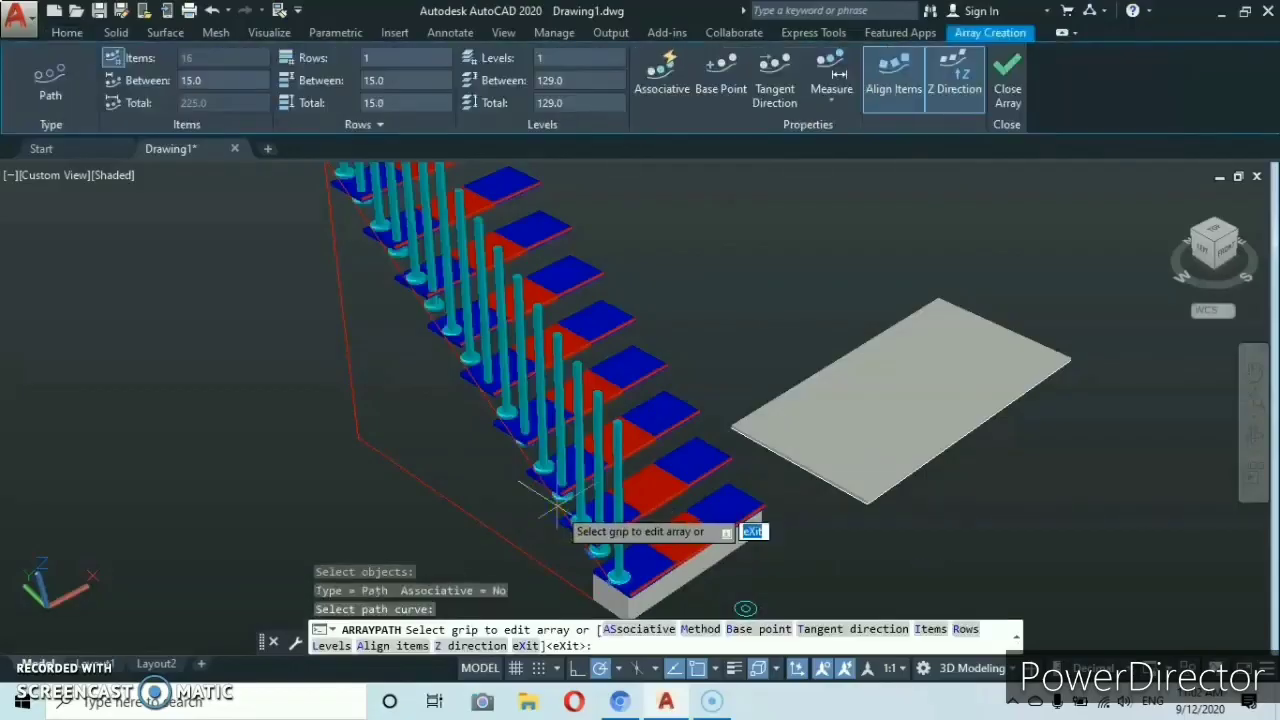
# Widen the spacing between the arrayed posts along the sloping line with the item spacing grip near the bottom tread.
pyautogui.keyDown('shift'); pyautogui.moveTo(473, 458); pyautogui.dragTo(434, 496, button='middle'); pyautogui.keyUp('shift')
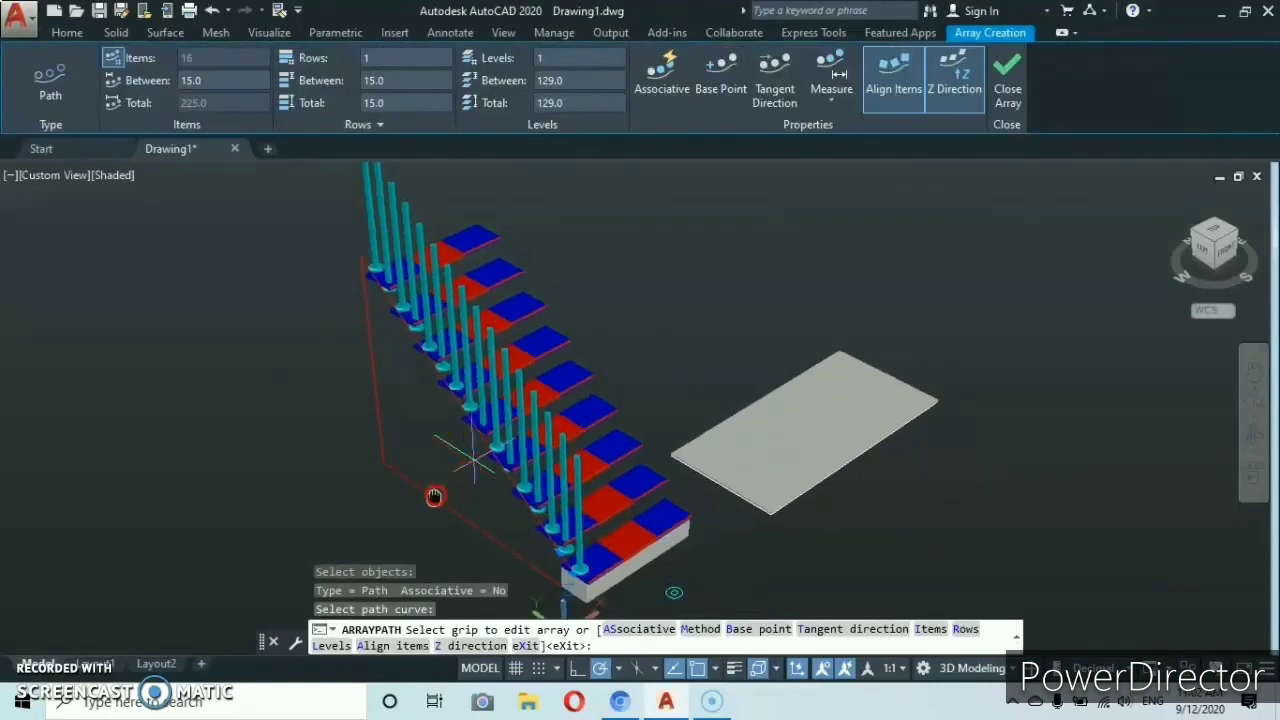
pyautogui.click(322, 424)
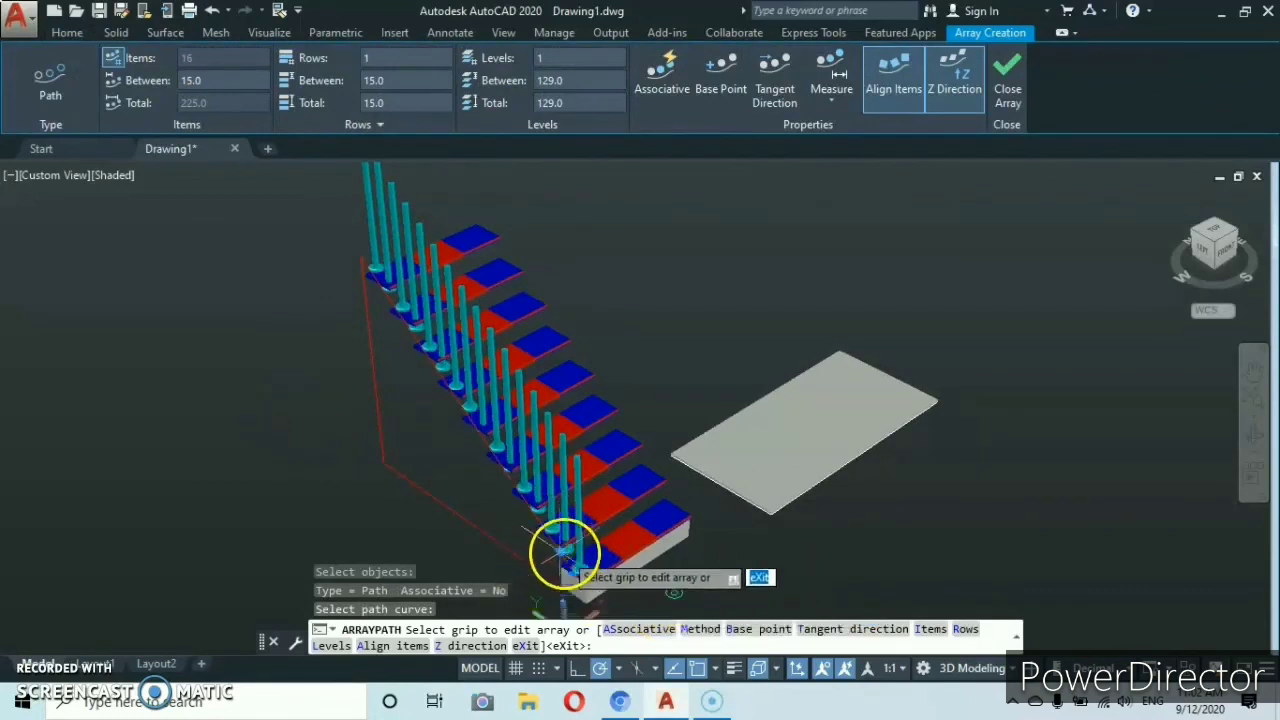
pyautogui.scroll(1, 485, 528)
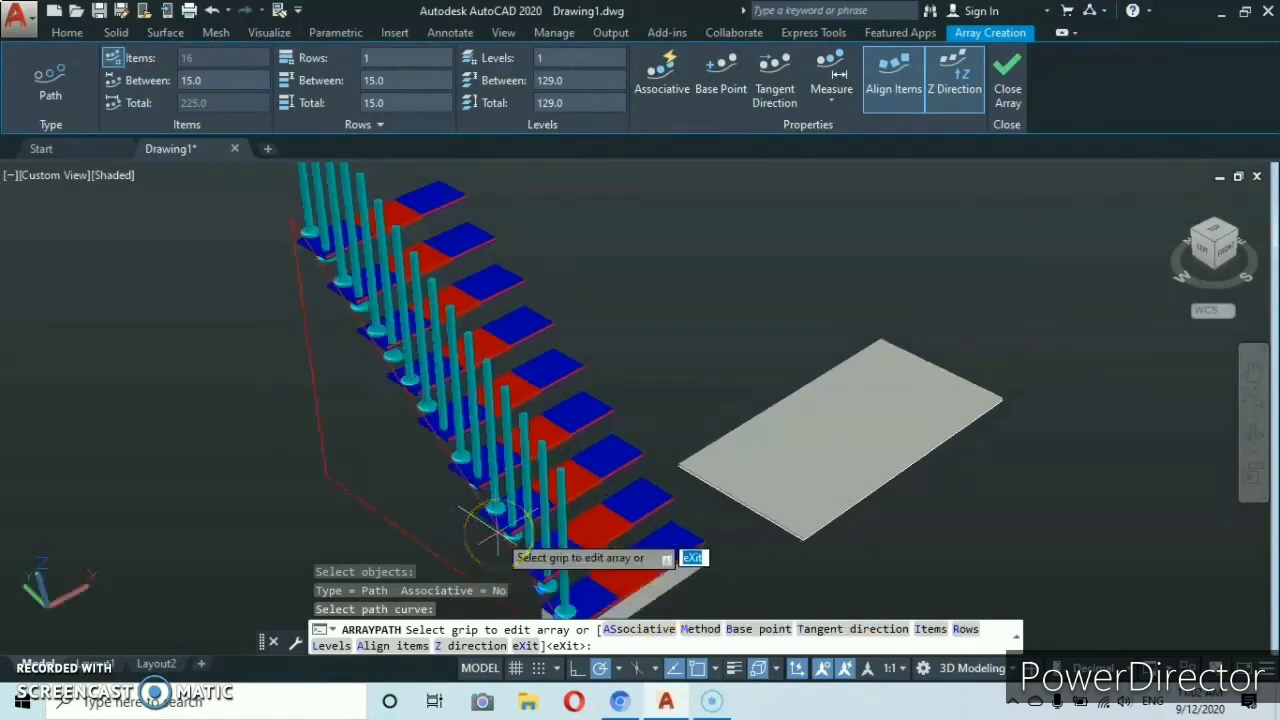
pyautogui.moveTo(497, 535); pyautogui.dragTo(640, 462, button='middle')
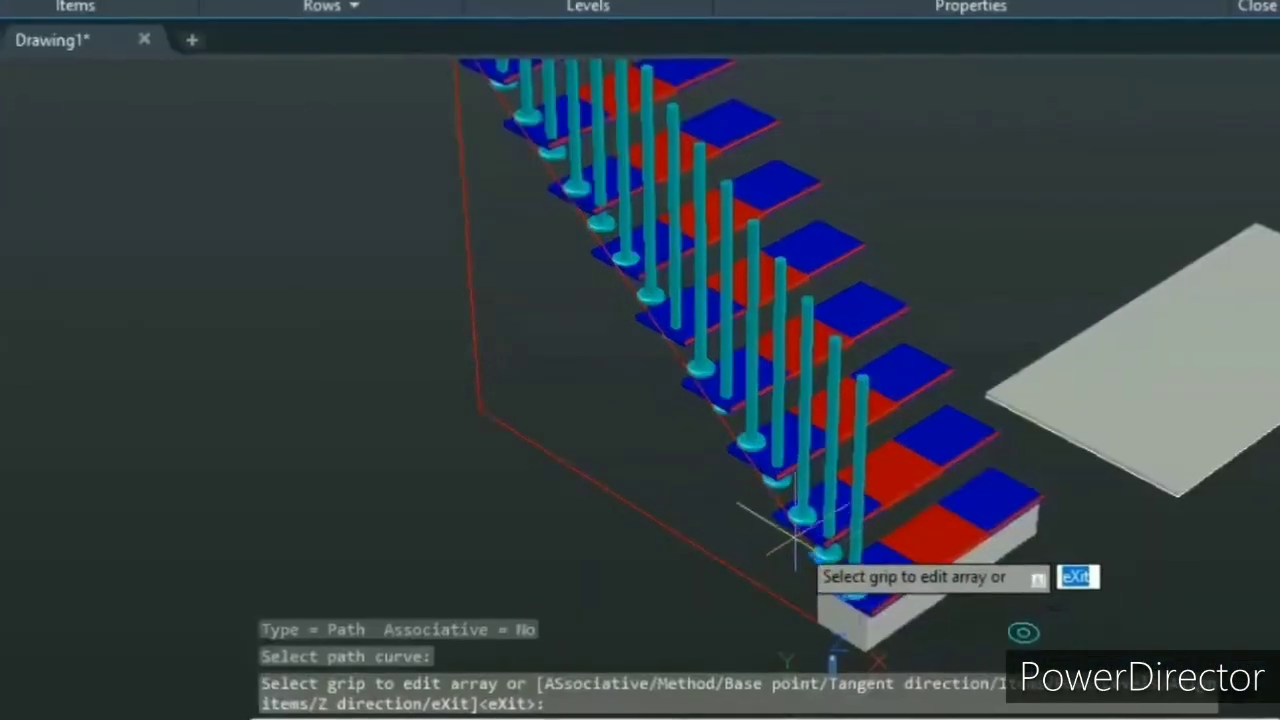
pyautogui.click(703, 508)
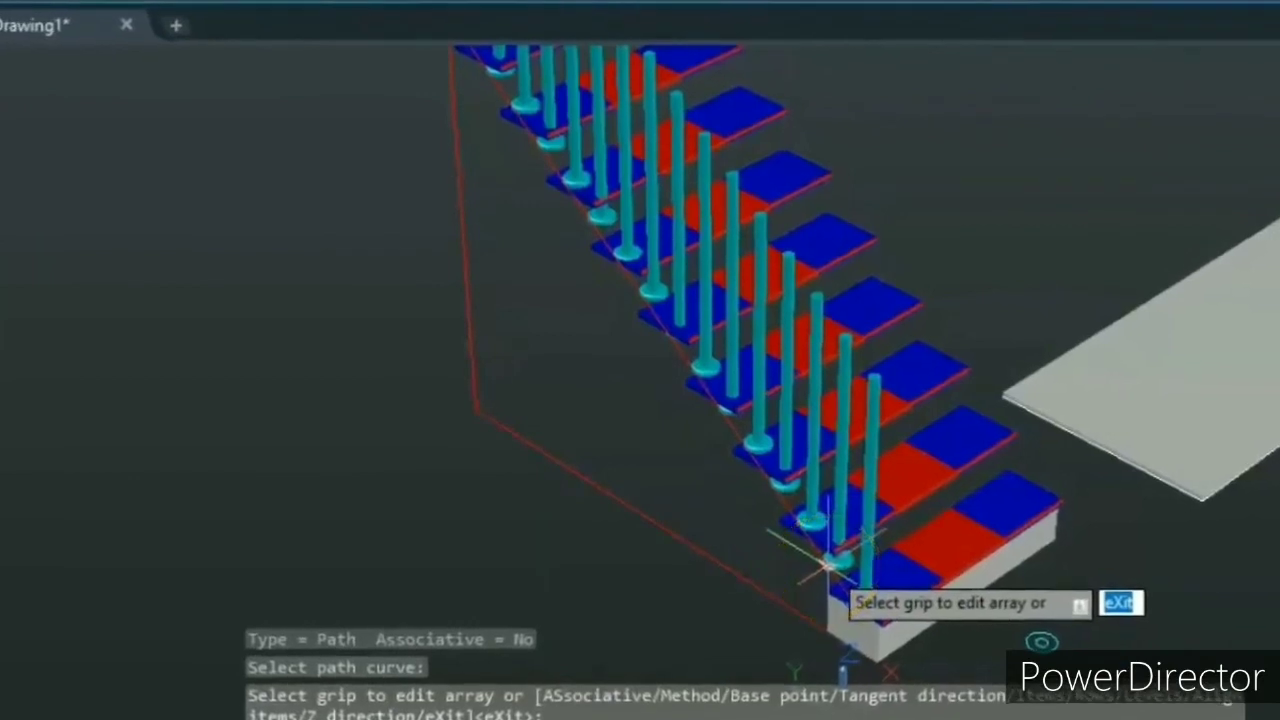
pyautogui.click(828, 566)
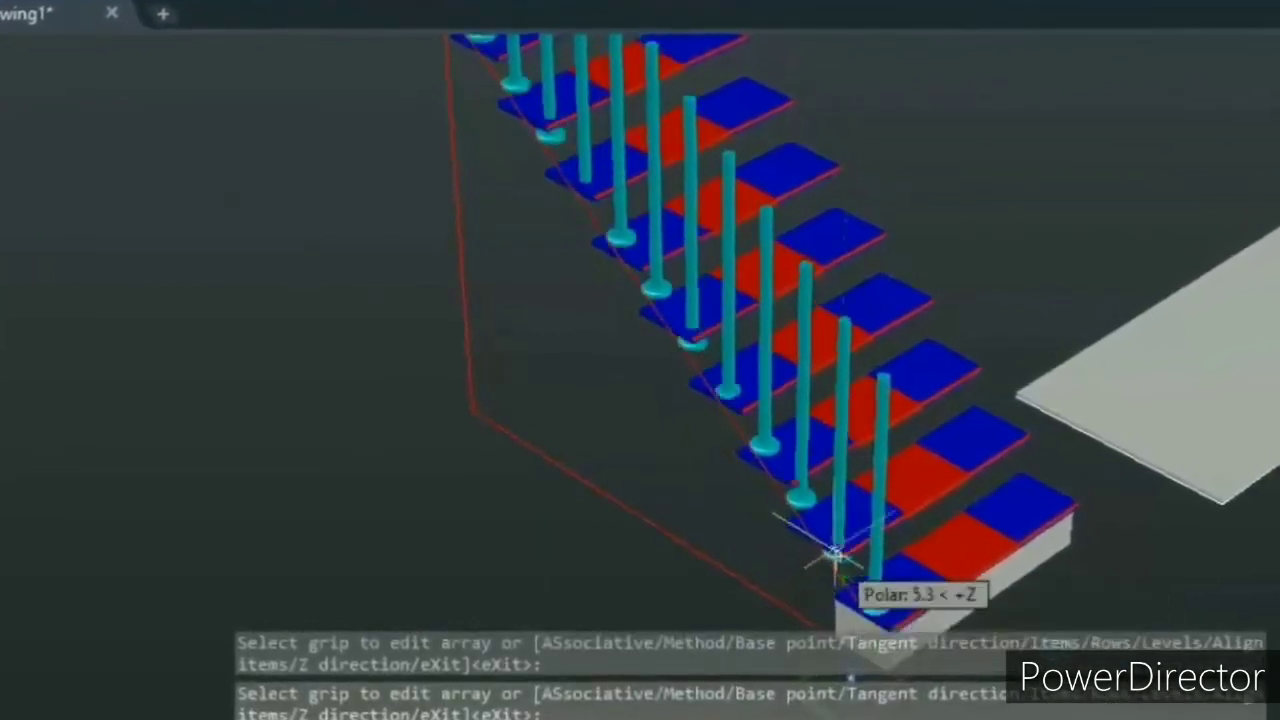